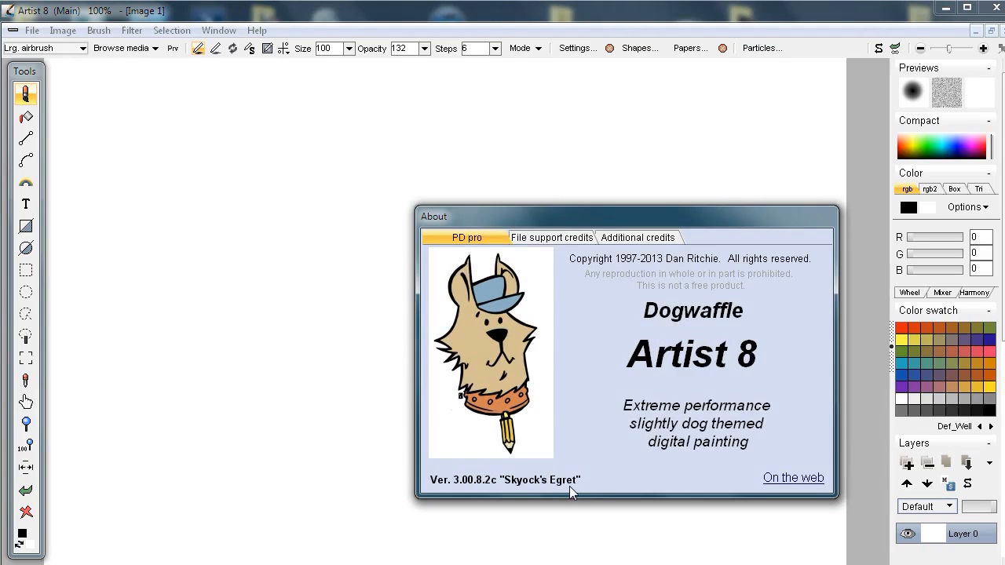
Close the About window and fit the whole blank canvas in view at 80% zoom, clear of the floating Tools palette
left_click_drag(555, 219, 456, 156)
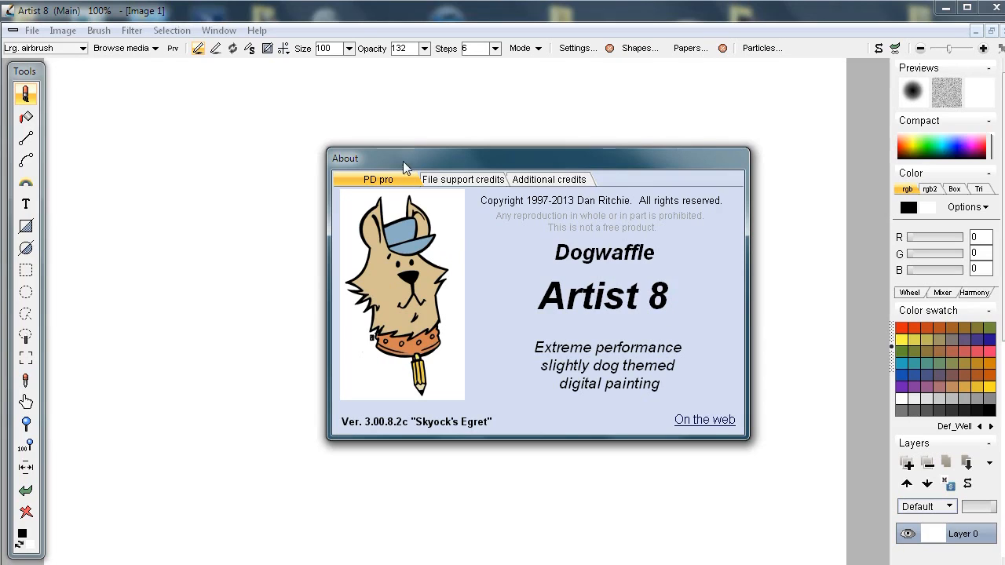
left_click(871, 101)
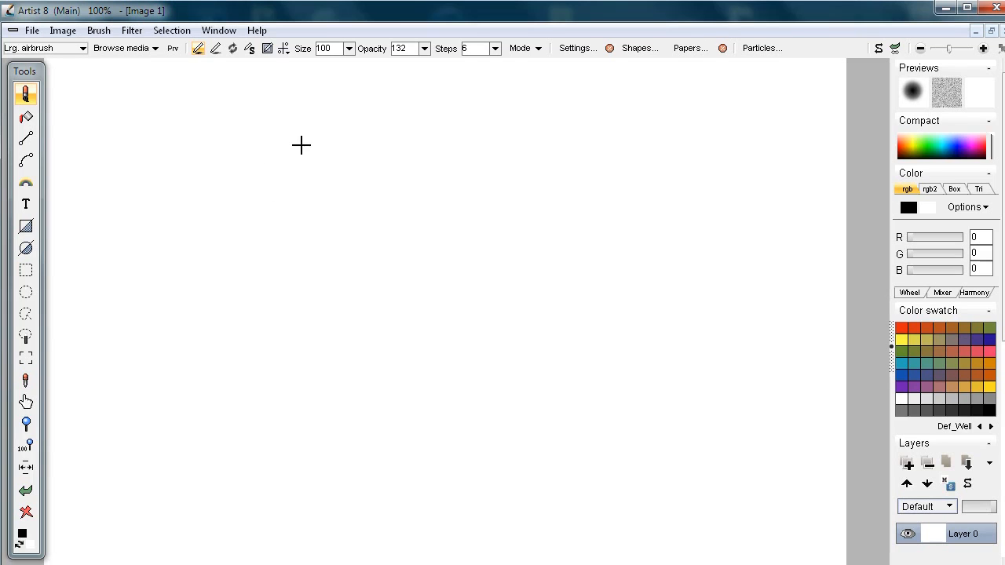
left_click_drag(314, 162, 342, 214)
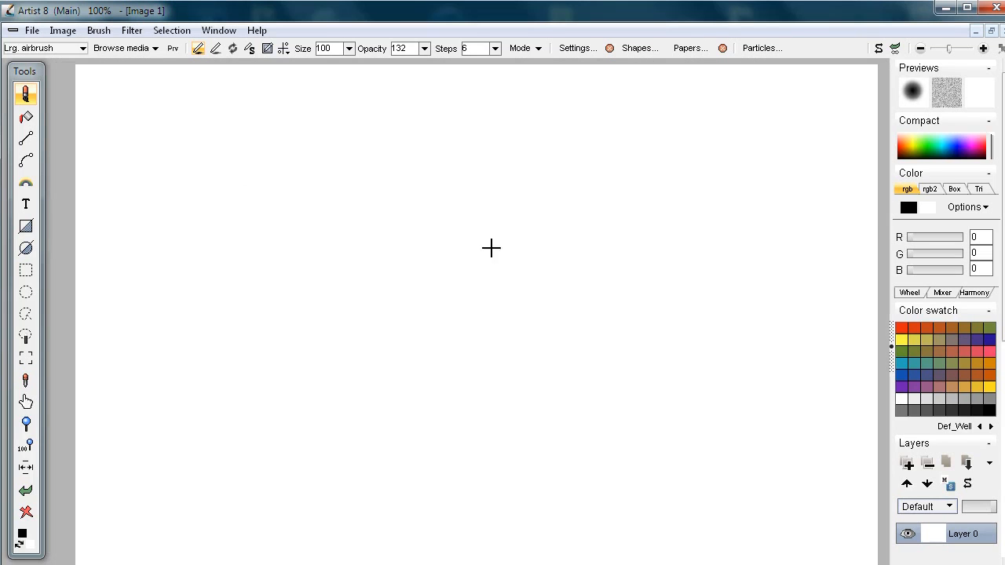
scroll(490, 248, "down", 1)
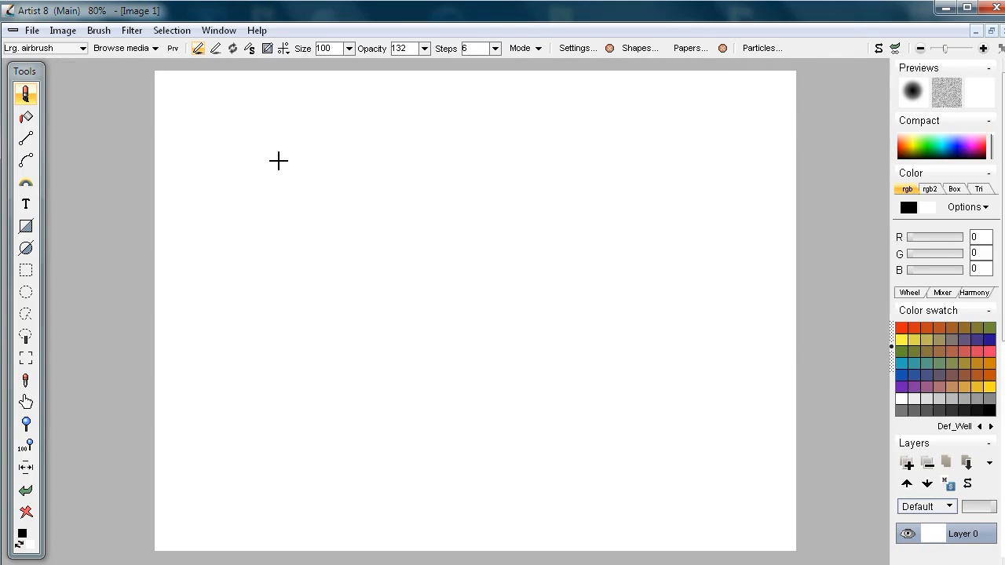
left_click_drag(28, 72, 44, 78)
left_click(132, 30)
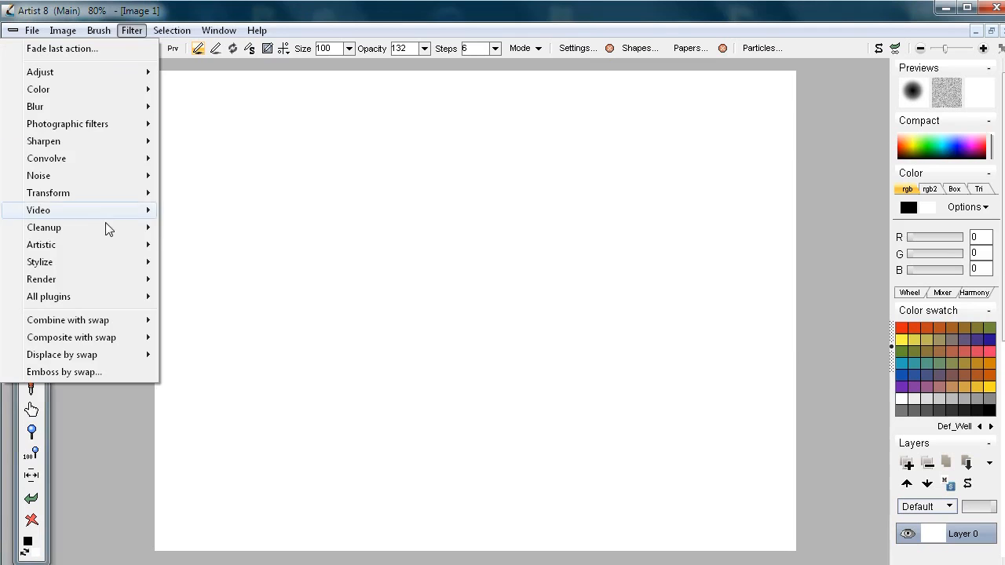
mouse_move(180, 31)
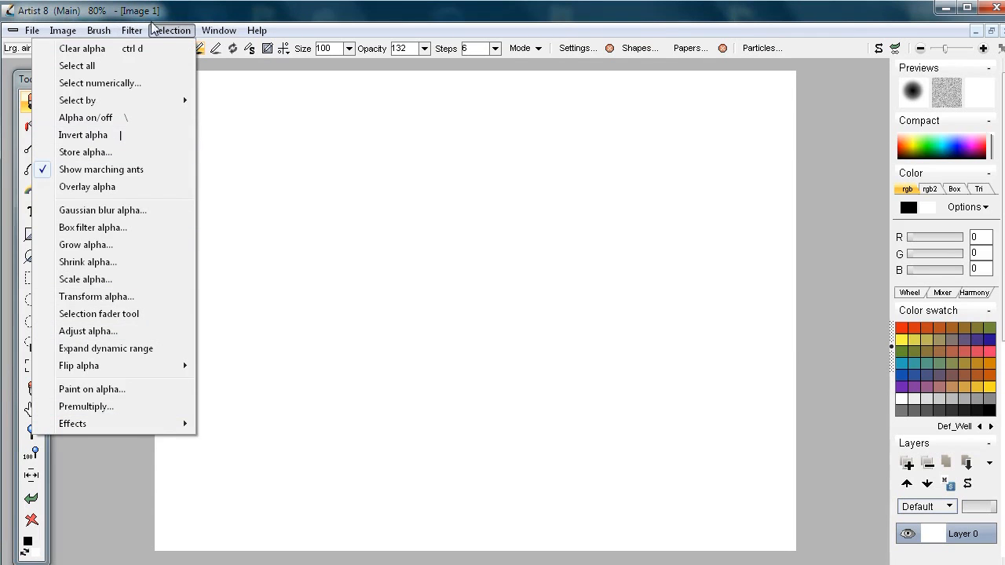
mouse_move(98, 35)
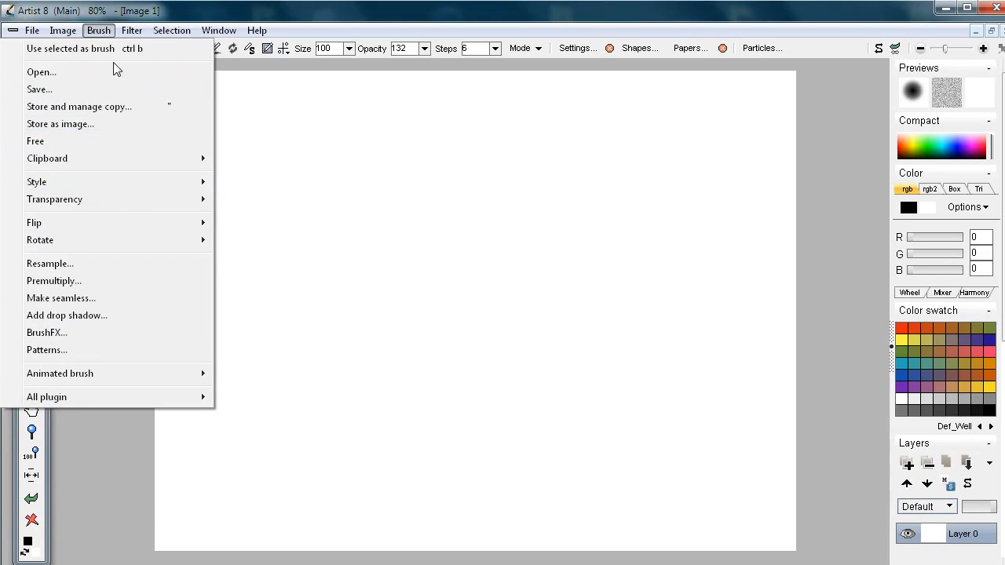
mouse_move(102, 241)
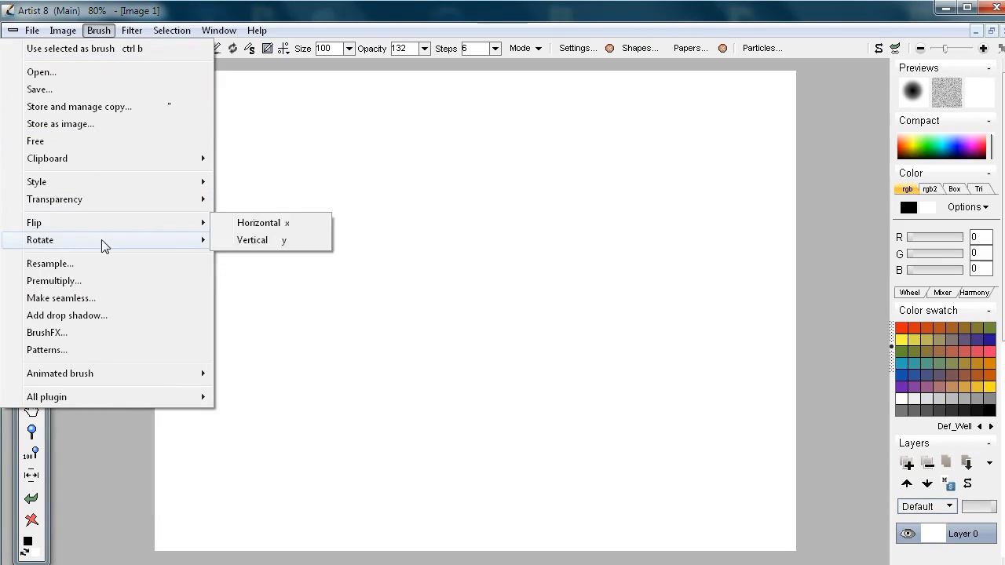
mouse_move(68, 36)
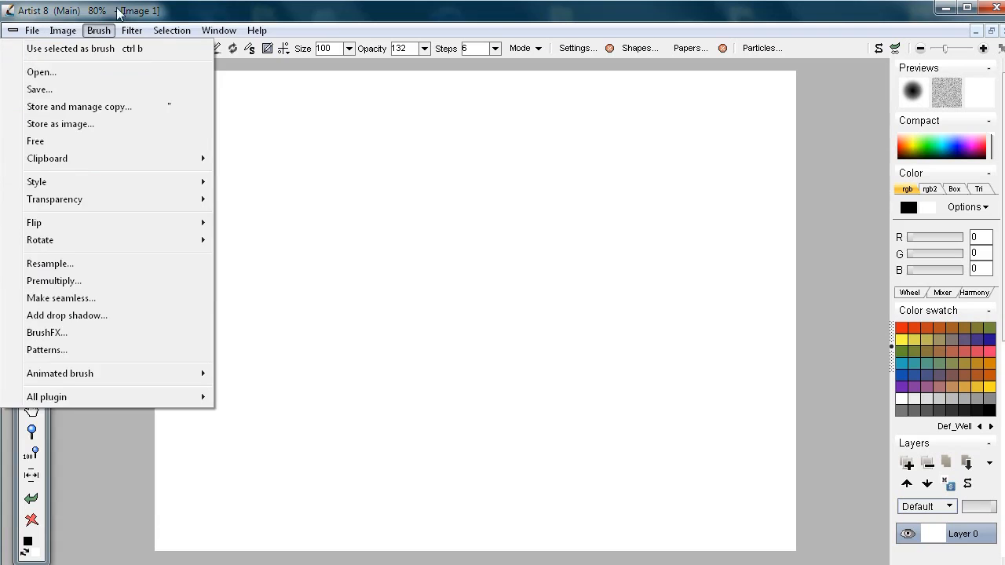
Examine the threading and GPU information in the program settings
mouse_move(230, 31)
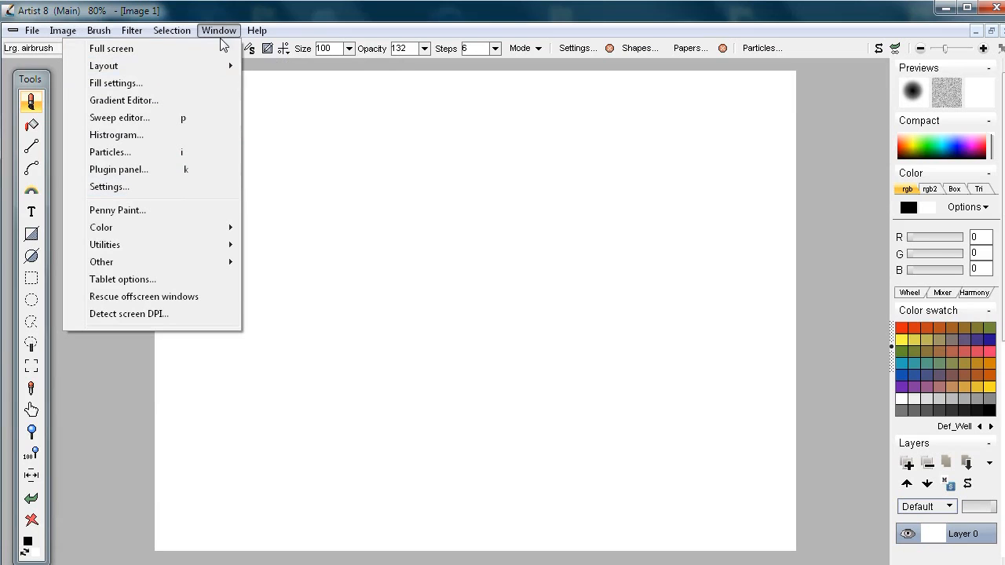
left_click(165, 188)
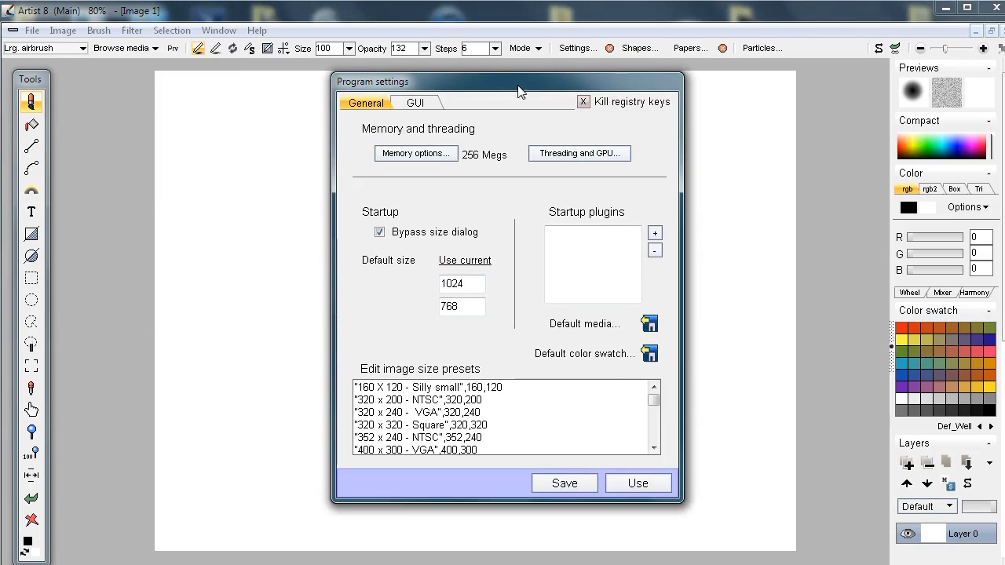
left_click_drag(513, 85, 505, 94)
left_click(566, 163)
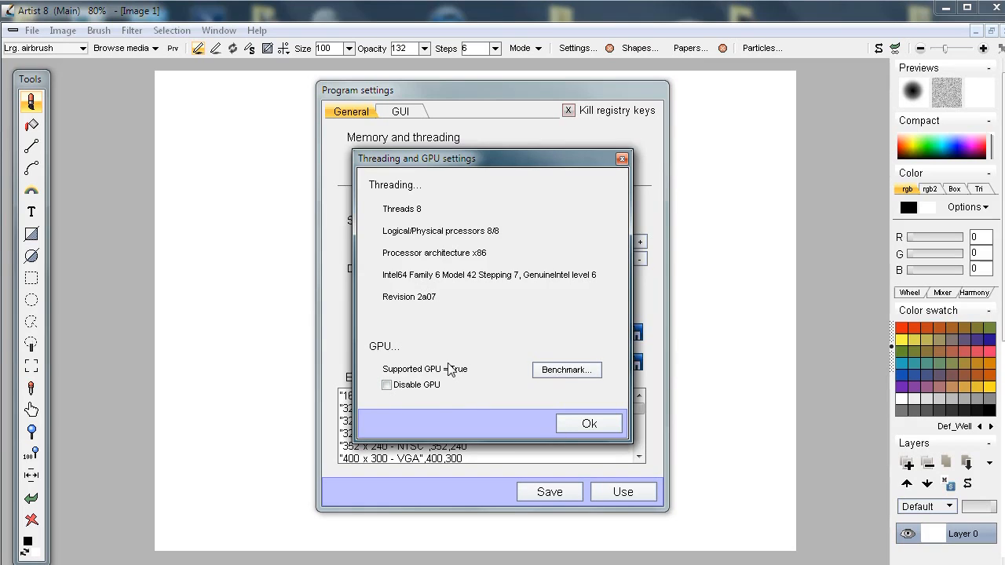
left_click(606, 424)
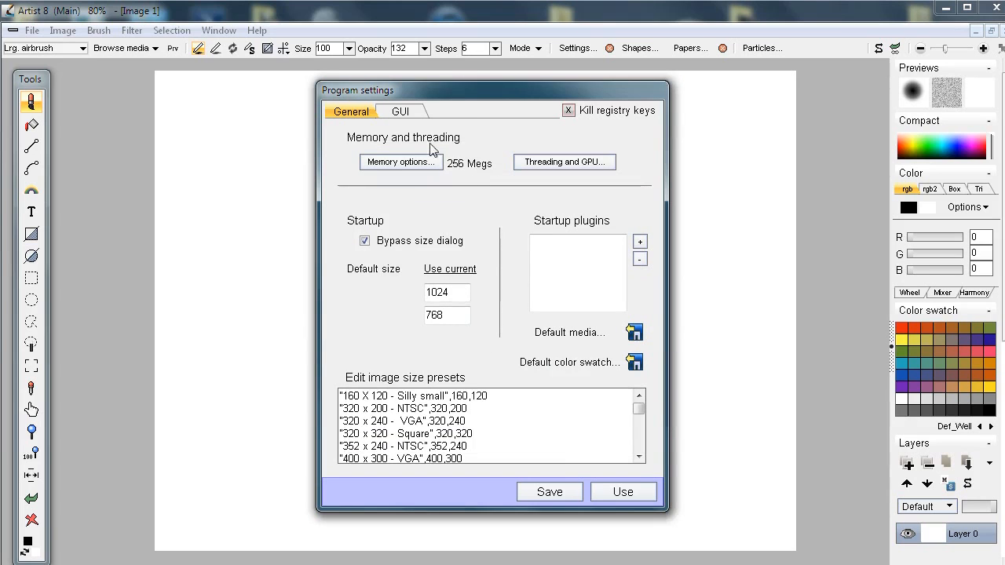
Check the undo memory allocation and temp folder options, and close the program settings
left_click(396, 165)
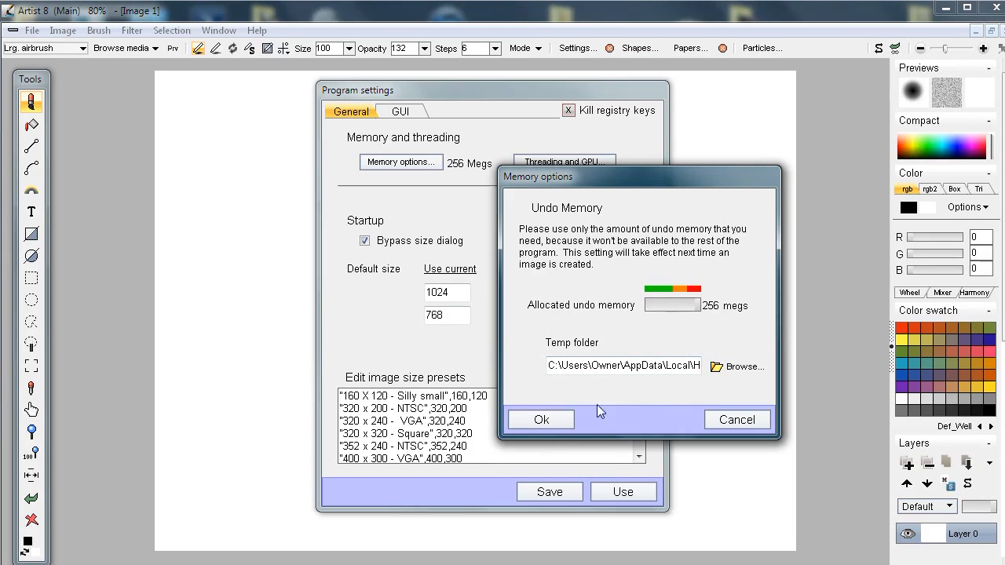
left_click(557, 420)
left_click(634, 421)
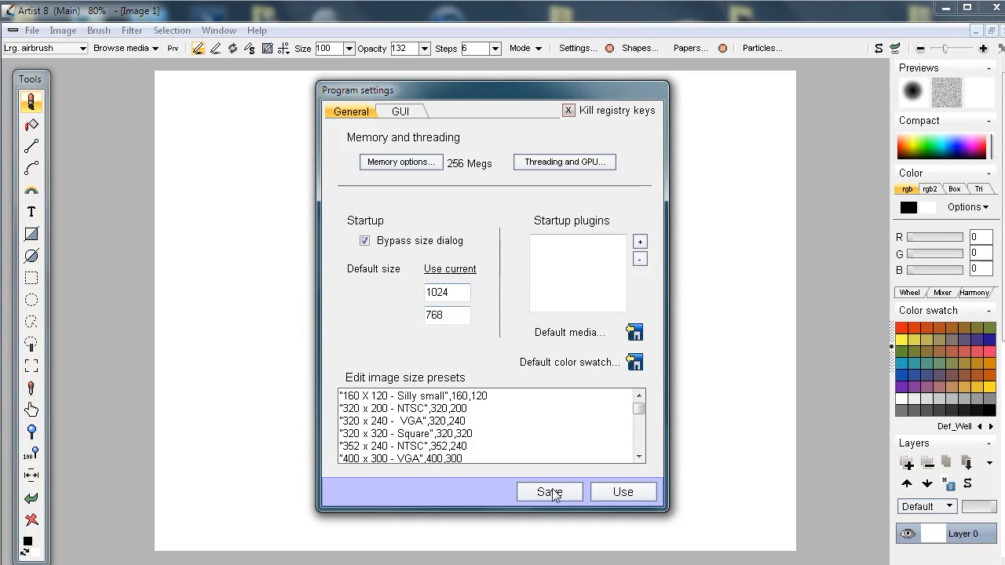
left_click(625, 492)
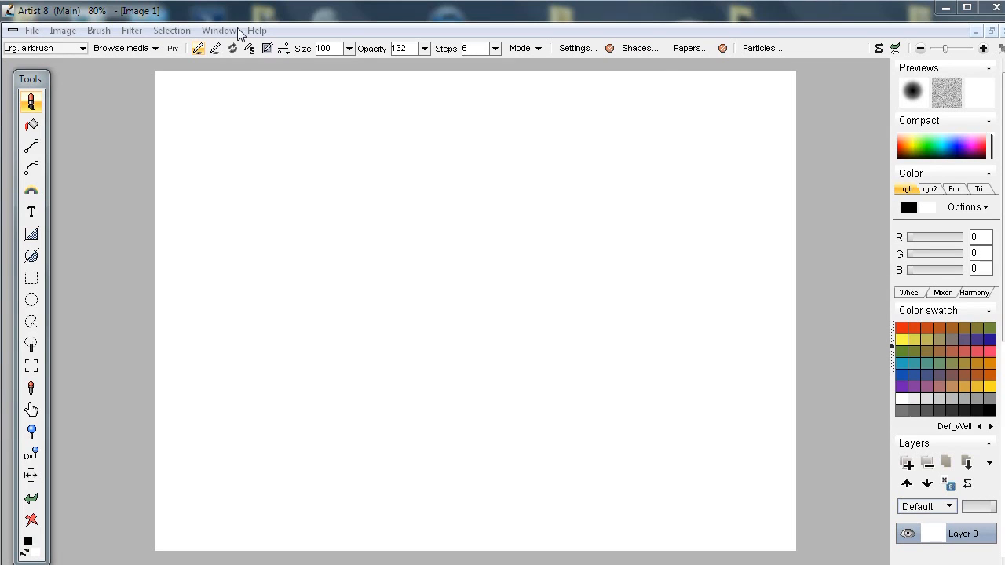
Switch through the fill, line, gradient, text, shape and rectangular selection tools to see their options, ending on the paintbrush
left_click(32, 125)
left_click(31, 147)
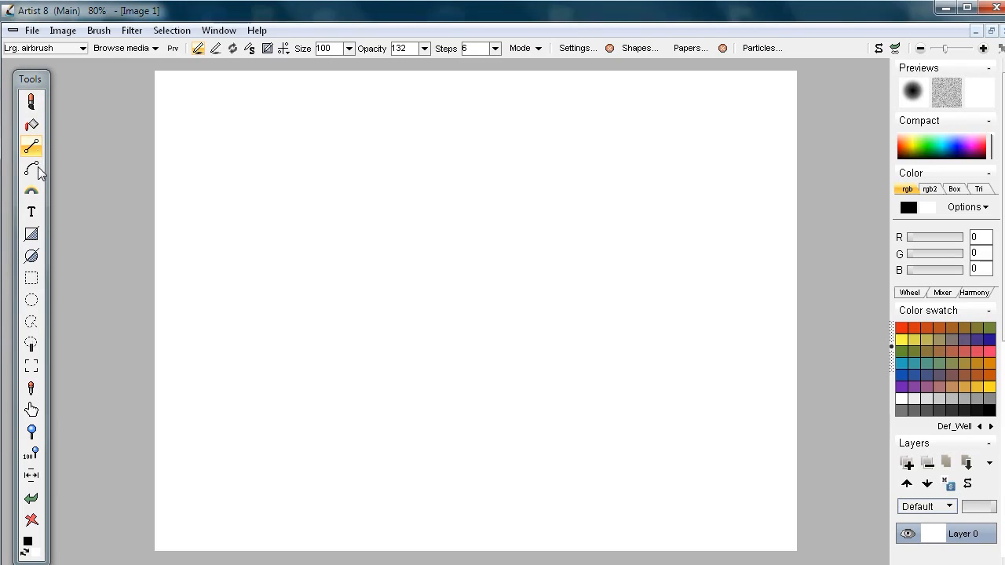
left_click(31, 191)
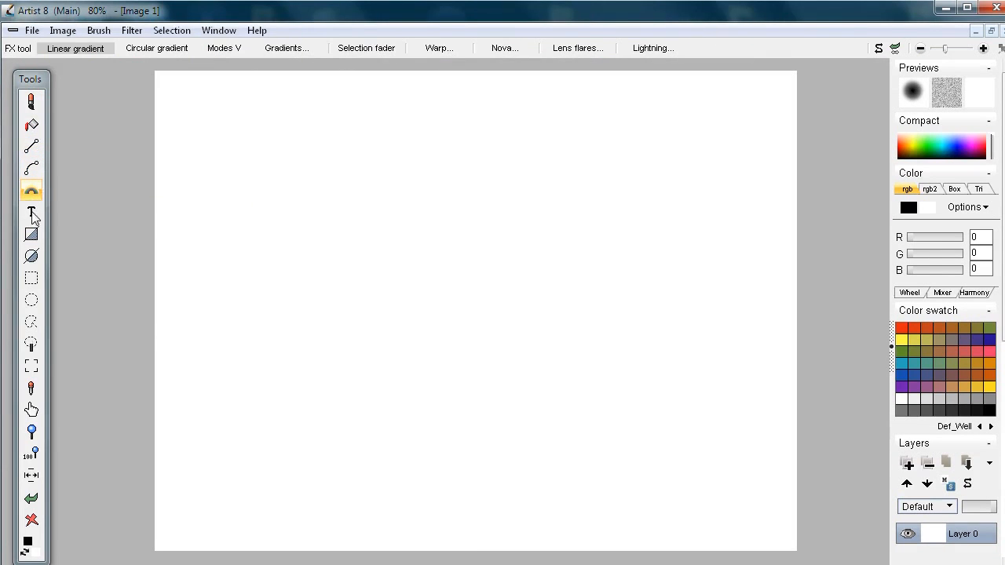
left_click(32, 212)
left_click(31, 234)
left_click(31, 257)
left_click(32, 278)
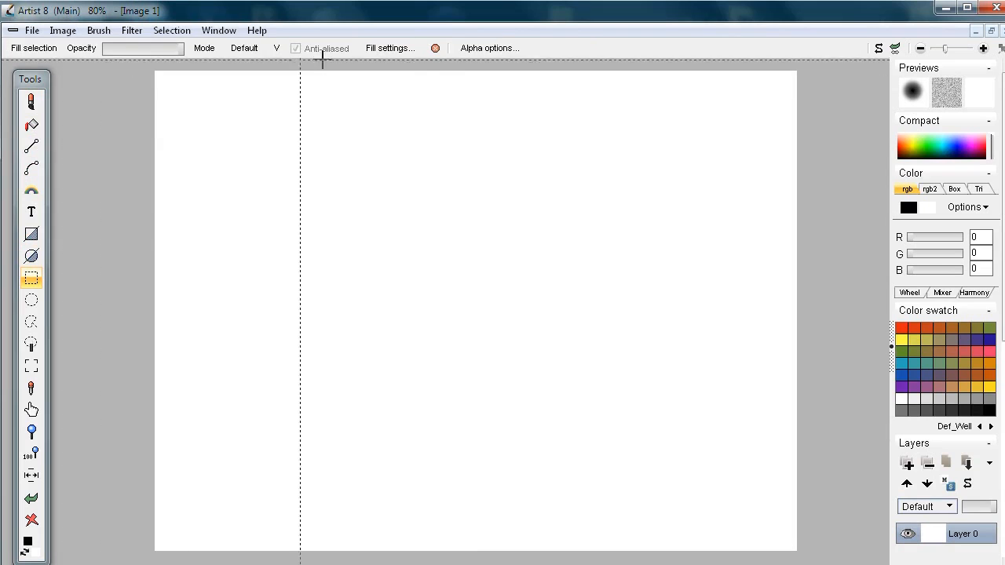
left_click(32, 104)
mouse_move(50, 76)
left_mouse_down()
mouse_move(184, 83)
mouse_move(46, 72)
left_mouse_up()
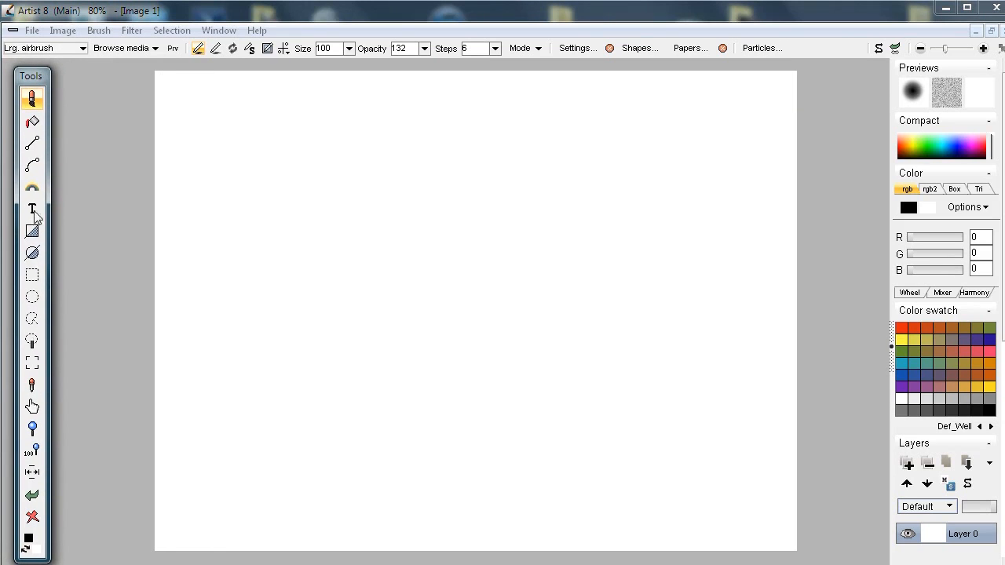
Place the sidebar on the left and shift the floating Tools palette clear of it
left_click(227, 32)
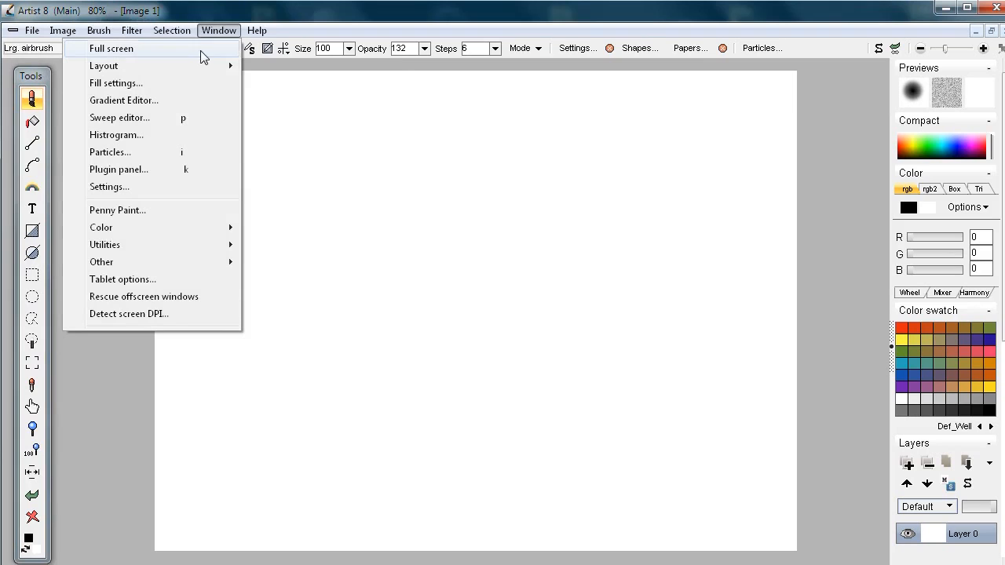
mouse_move(193, 68)
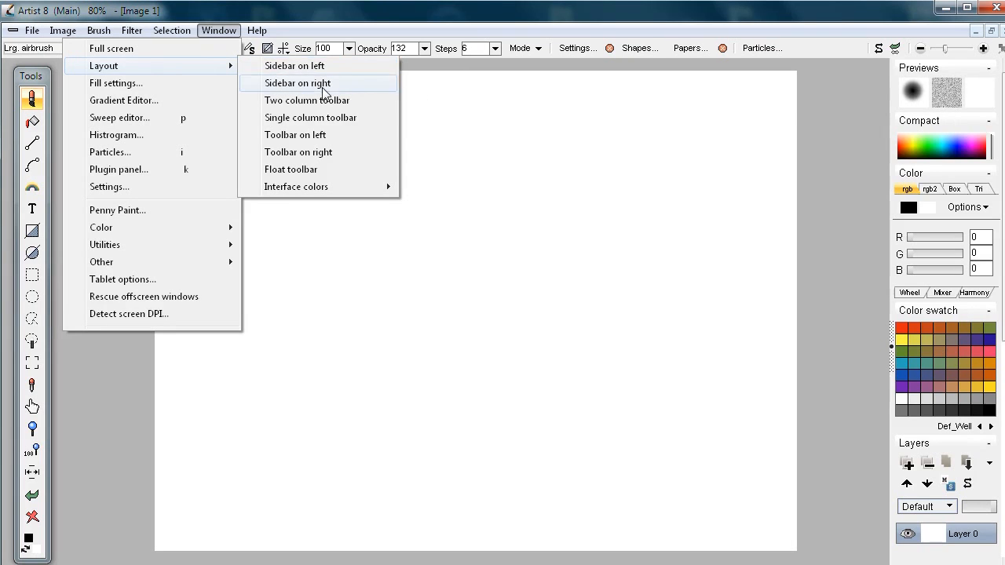
left_click(318, 66)
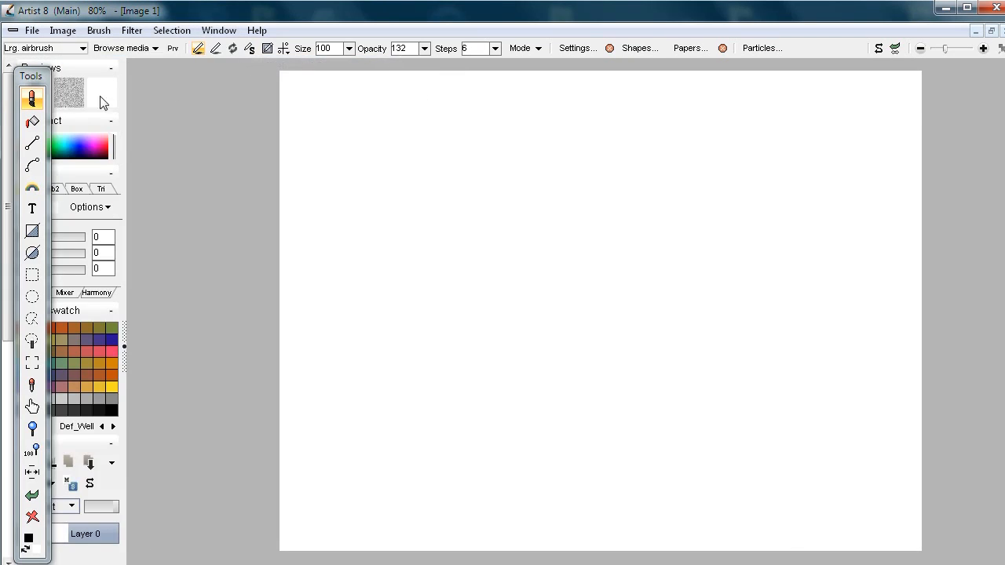
left_click_drag(45, 77, 187, 78)
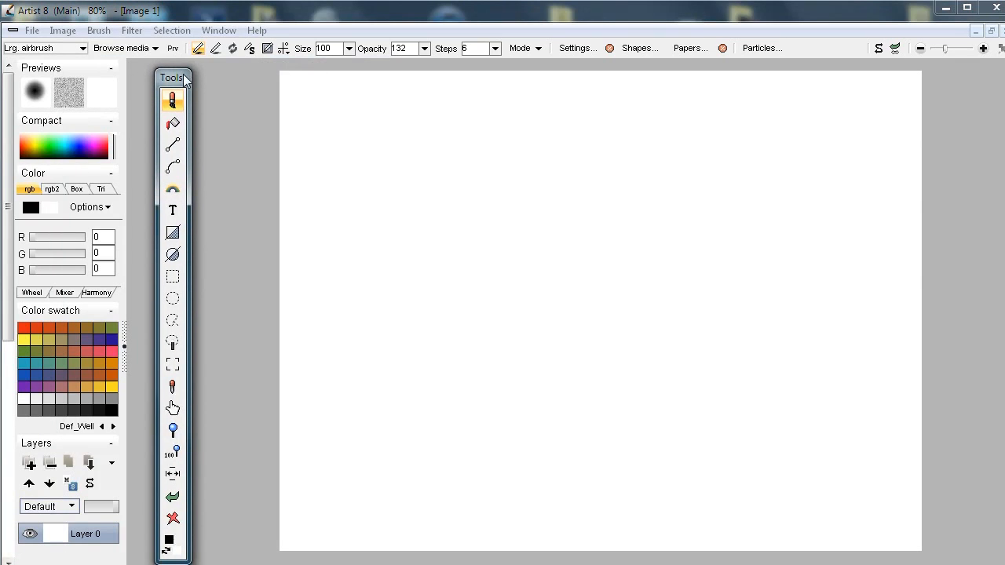
Set the layout to have the toolbar docked on the left and the sidebar on the right
left_click(221, 30)
mouse_move(207, 68)
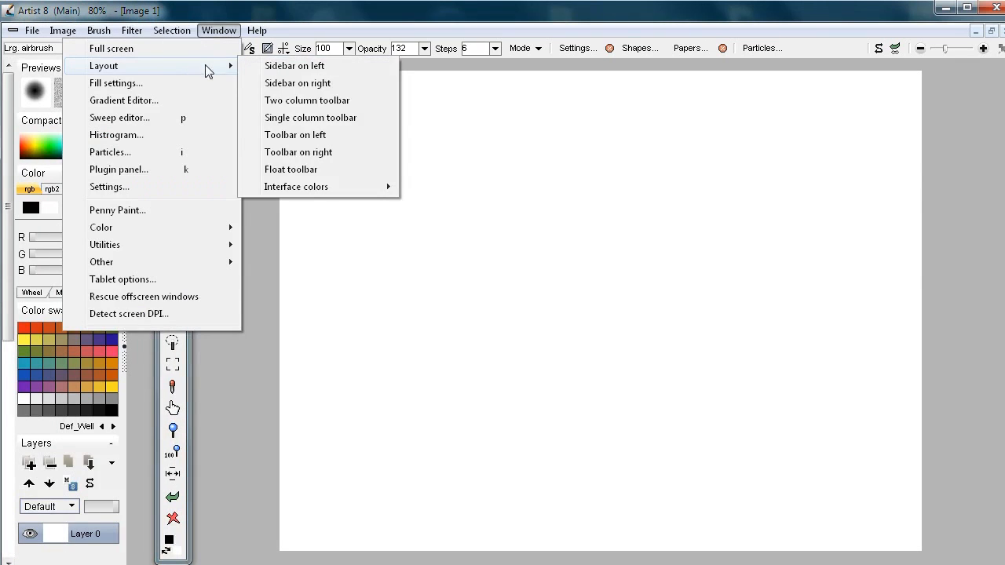
left_click(301, 137)
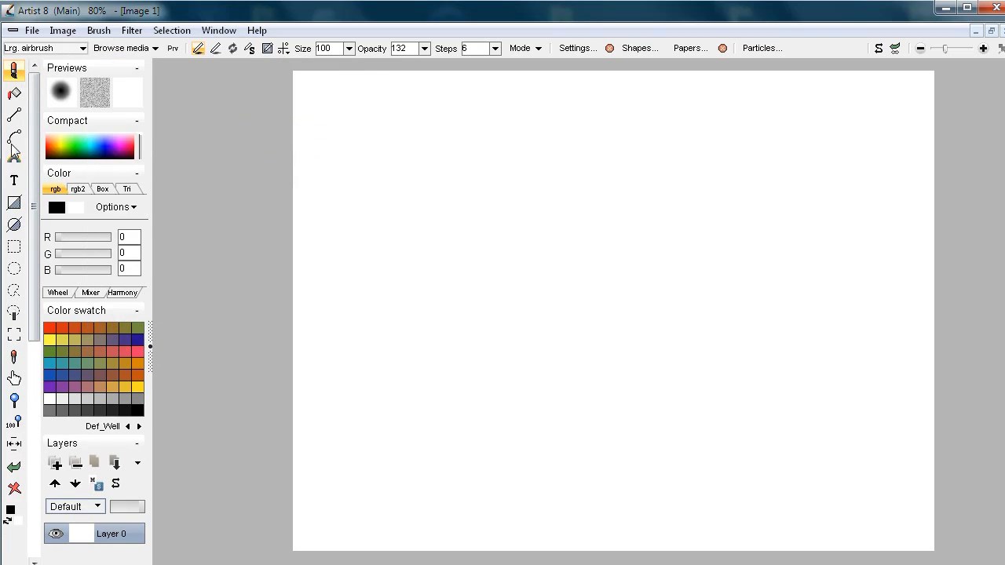
left_click(222, 31)
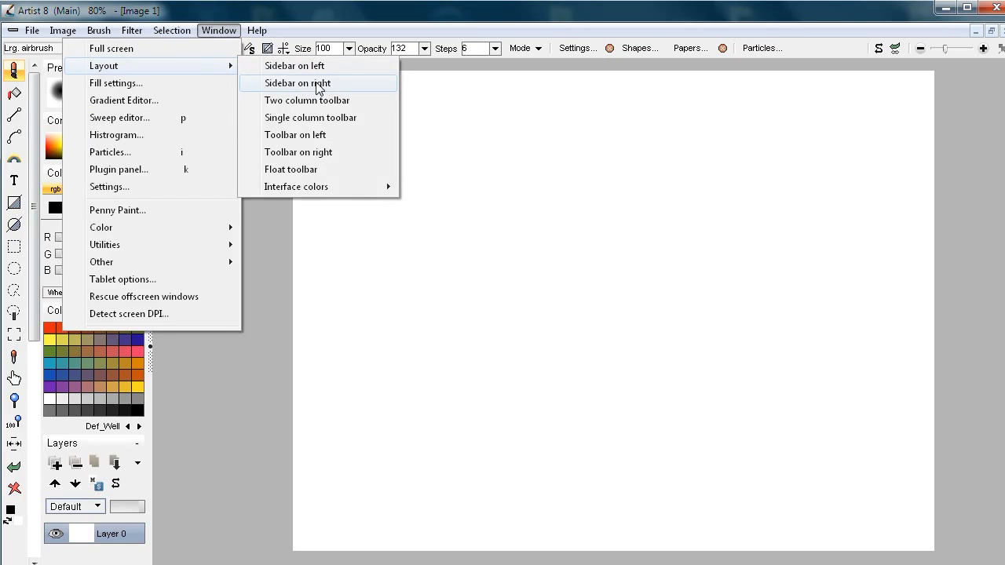
left_click(284, 81)
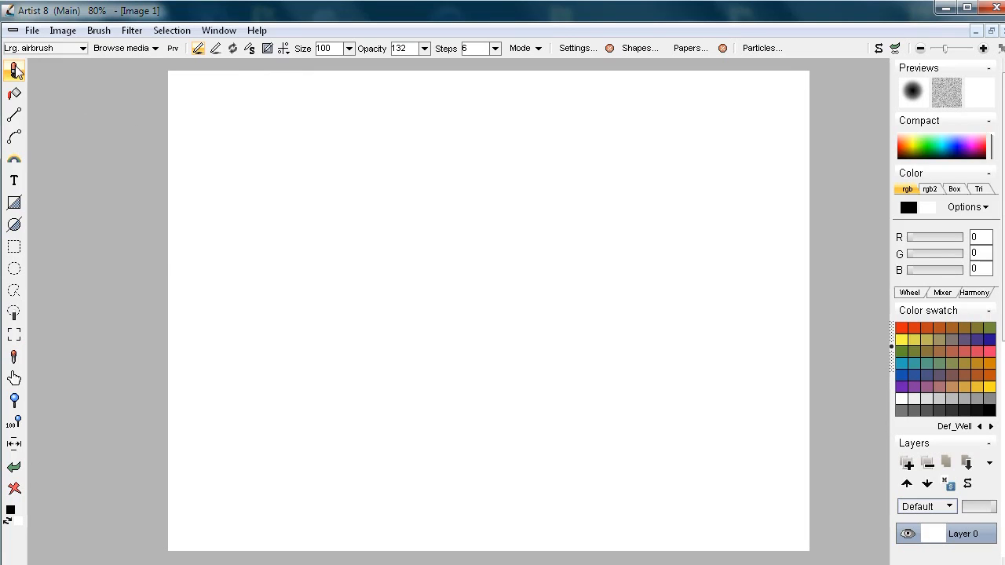
Paint three curvy black strokes across the canvas with the Large loaded oil brush
left_click(77, 47)
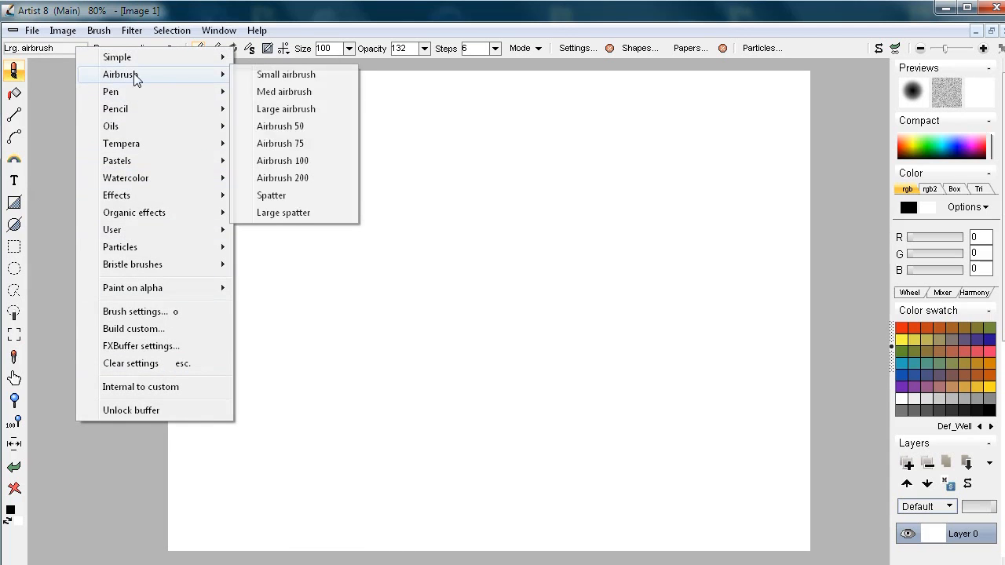
mouse_move(150, 131)
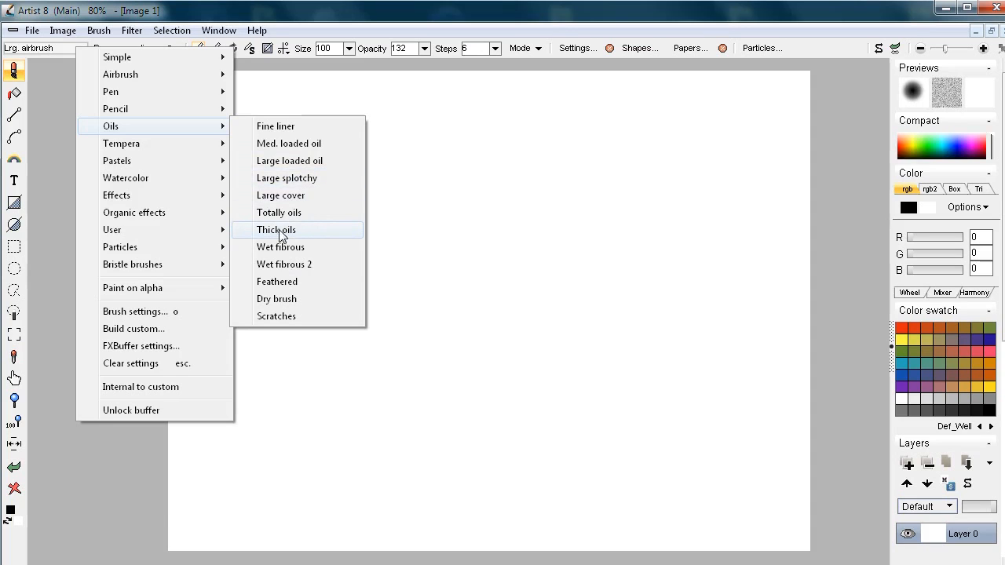
left_click(308, 162)
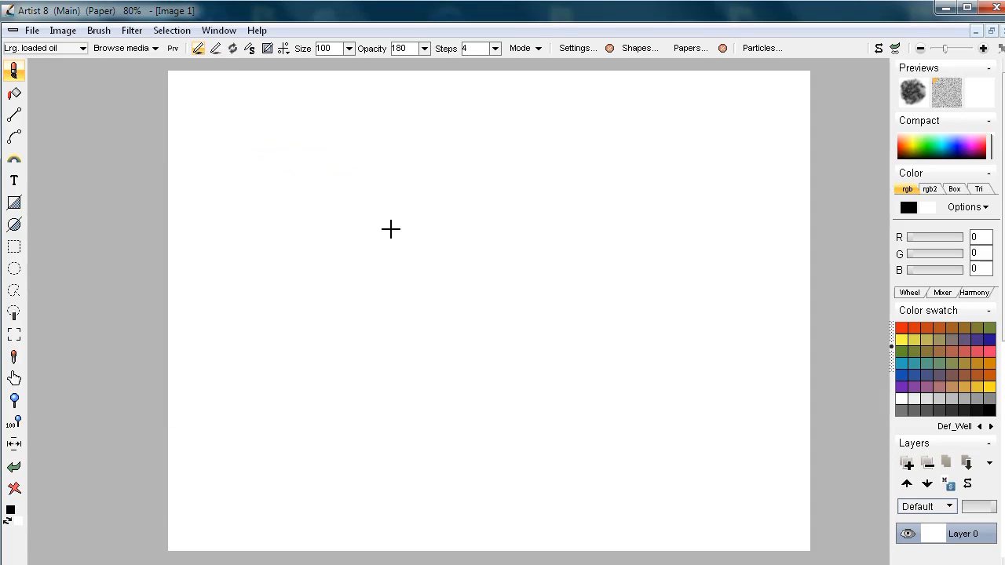
mouse_move(391, 207)
left_mouse_down()
mouse_move(363, 258)
mouse_move(451, 269)
left_mouse_up()
mouse_move(476, 216)
left_mouse_down()
mouse_move(539, 243)
mouse_move(572, 350)
mouse_move(566, 286)
left_mouse_up()
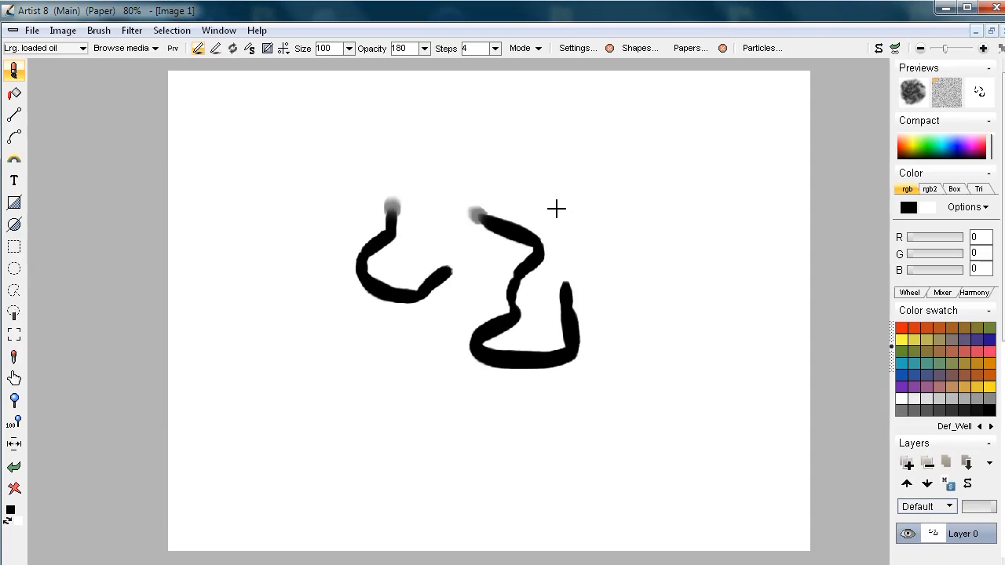
mouse_move(285, 167)
left_mouse_down()
mouse_move(299, 221)
mouse_move(279, 238)
mouse_move(290, 338)
mouse_move(380, 384)
mouse_move(368, 358)
mouse_move(455, 352)
mouse_move(470, 439)
mouse_move(566, 433)
mouse_move(666, 324)
left_mouse_up()
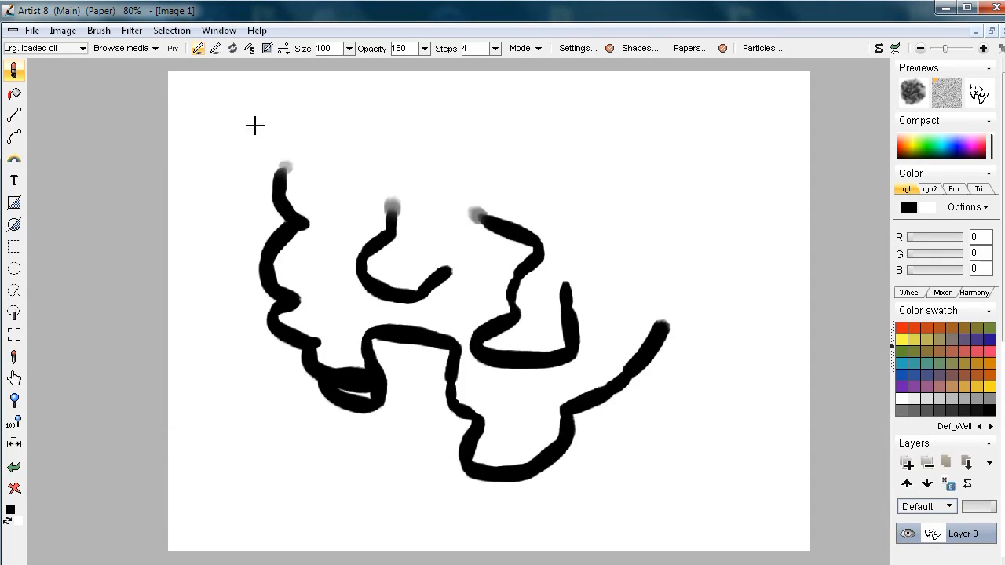
Paint a bright red stroke and a tan (RGB 190, 138, 95) stroke over the black ones
left_click(902, 329)
mouse_move(683, 256)
left_mouse_down()
mouse_move(422, 332)
mouse_move(585, 410)
left_mouse_up()
left_click(962, 383)
mouse_move(628, 292)
left_mouse_down()
mouse_move(668, 324)
mouse_move(447, 420)
left_mouse_up()
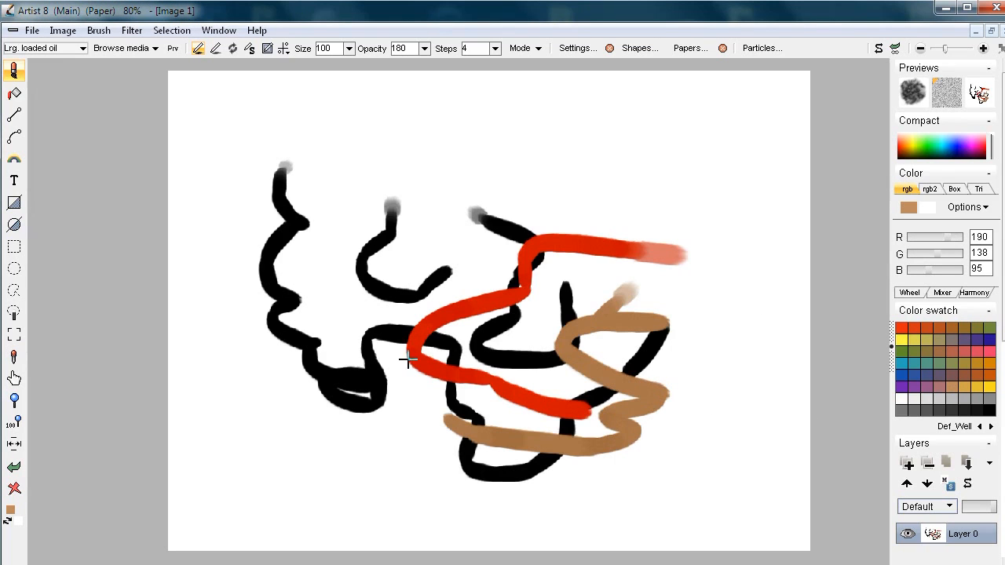
Drag smearing strokes through the black, red and tan paint with the Totally oils brush
left_click(71, 48)
mouse_move(121, 117)
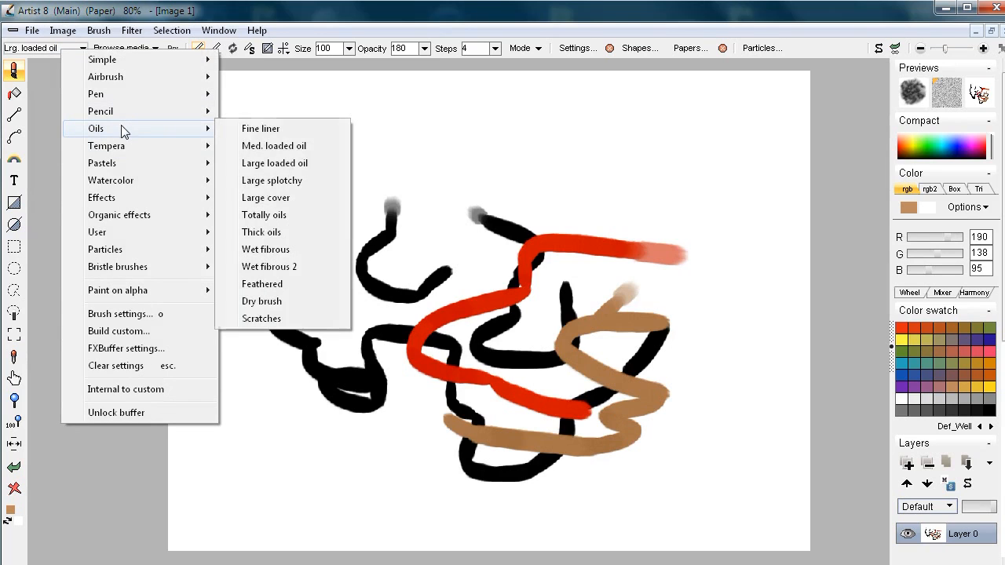
left_click(288, 216)
mouse_move(491, 228)
left_mouse_down()
mouse_move(513, 285)
mouse_move(576, 347)
mouse_move(620, 312)
mouse_move(574, 209)
mouse_move(450, 260)
mouse_move(390, 321)
mouse_move(402, 423)
left_mouse_up()
mouse_move(488, 467)
left_mouse_down()
mouse_move(605, 404)
mouse_move(585, 357)
left_mouse_up()
Cover most of the smeared painting with broad tan strokes using the Heavy coat bristle brush
left_click(81, 48)
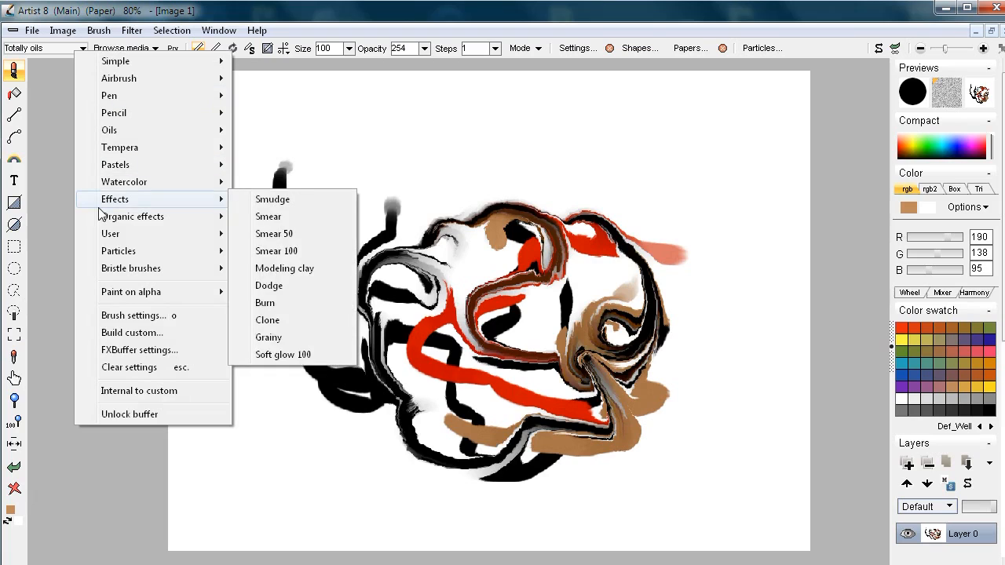
mouse_move(110, 236)
mouse_move(134, 269)
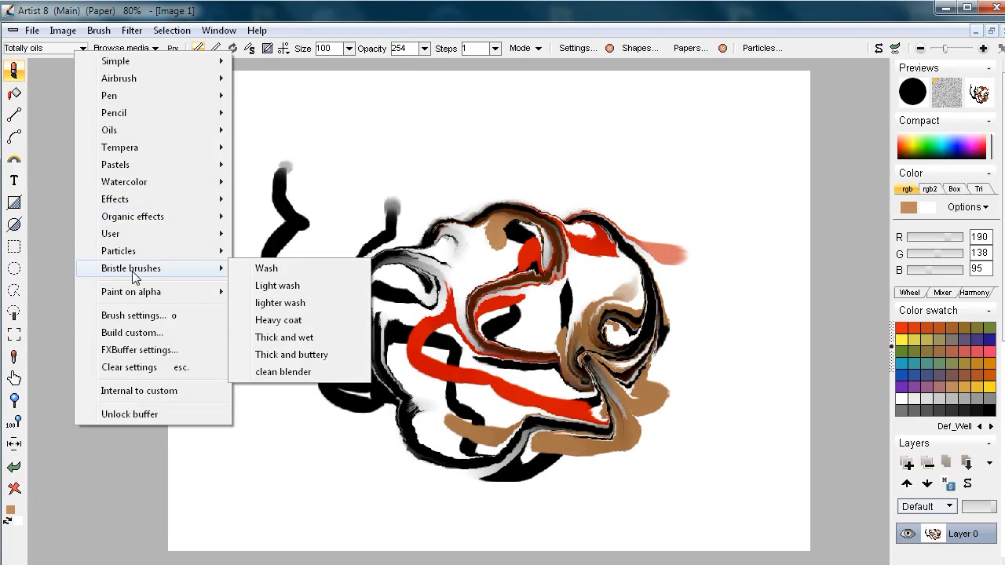
left_click(287, 320)
mouse_move(349, 295)
left_mouse_down()
mouse_move(463, 209)
mouse_move(591, 284)
mouse_move(471, 345)
mouse_move(649, 393)
mouse_move(667, 260)
mouse_move(651, 217)
mouse_move(503, 228)
mouse_move(456, 448)
mouse_move(427, 372)
mouse_move(280, 215)
mouse_move(350, 173)
mouse_move(408, 168)
mouse_move(479, 184)
left_mouse_up()
mouse_move(493, 335)
left_mouse_down()
mouse_move(332, 435)
mouse_move(256, 366)
mouse_move(236, 267)
mouse_move(287, 169)
mouse_move(365, 358)
mouse_move(463, 447)
mouse_move(534, 467)
left_mouse_up()
left_click(68, 48)
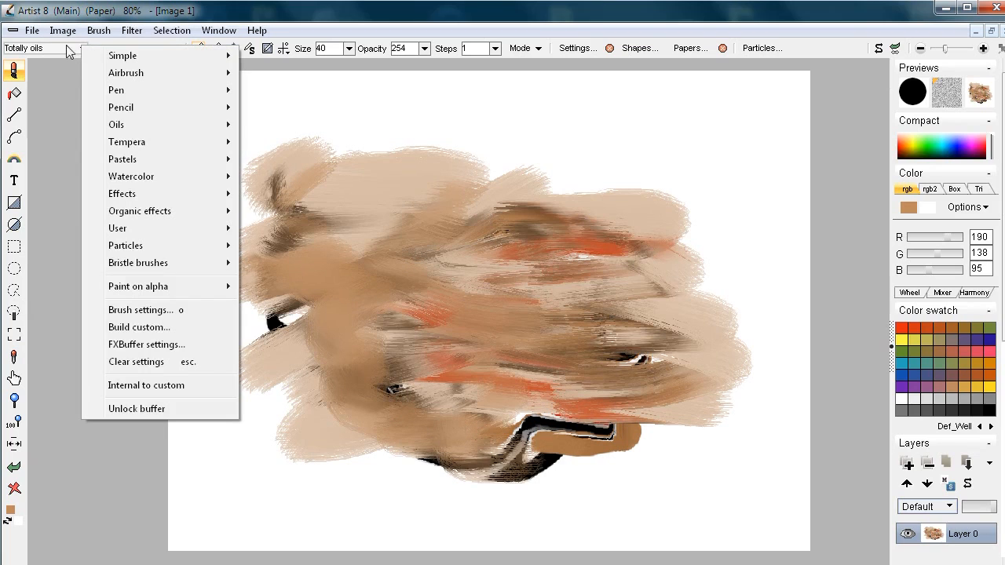
left_click(14, 71)
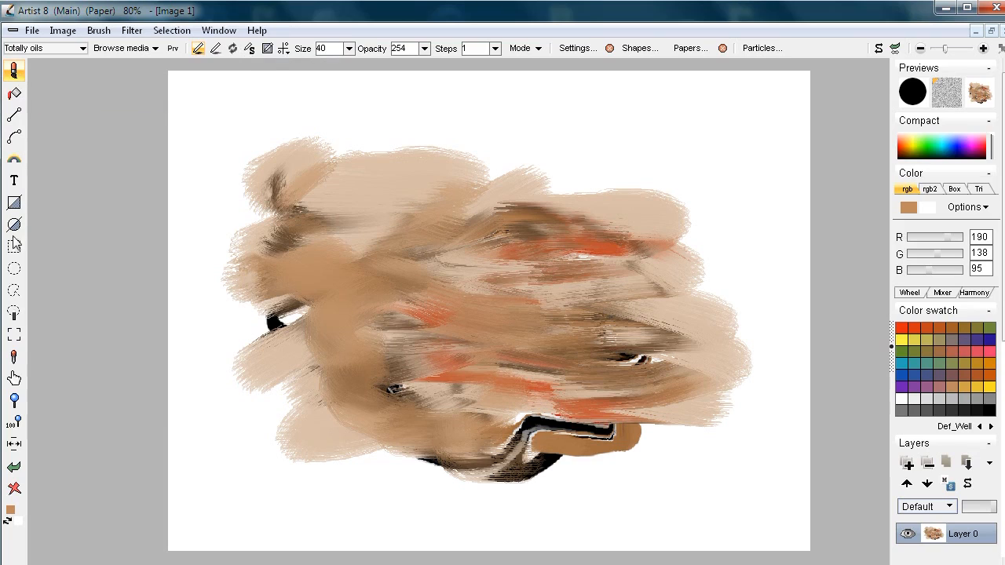
right_click(14, 71)
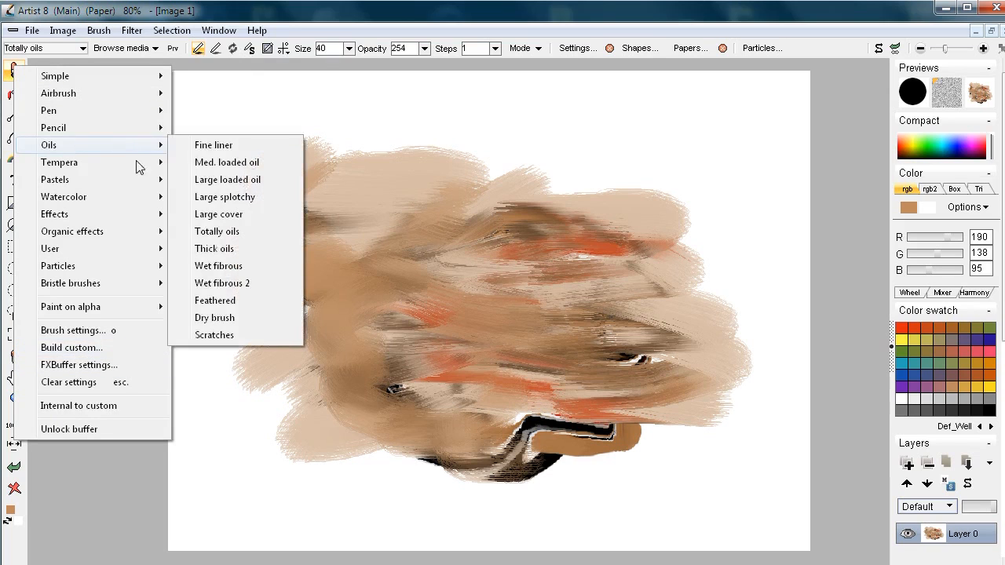
left_click(293, 11)
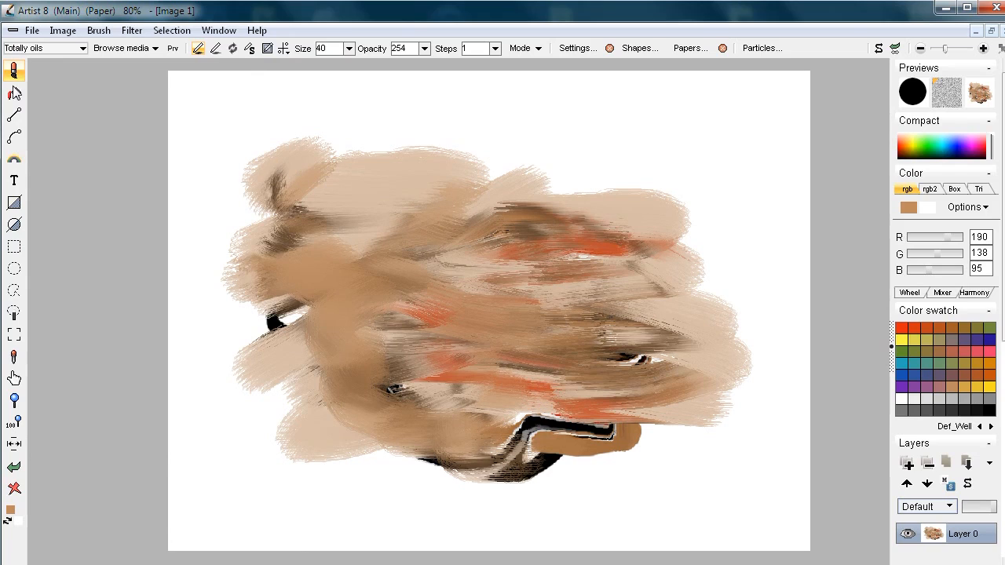
Activate the Fill tool, display its fill settings and move the settings window aside to uncover the painting
left_click(15, 95)
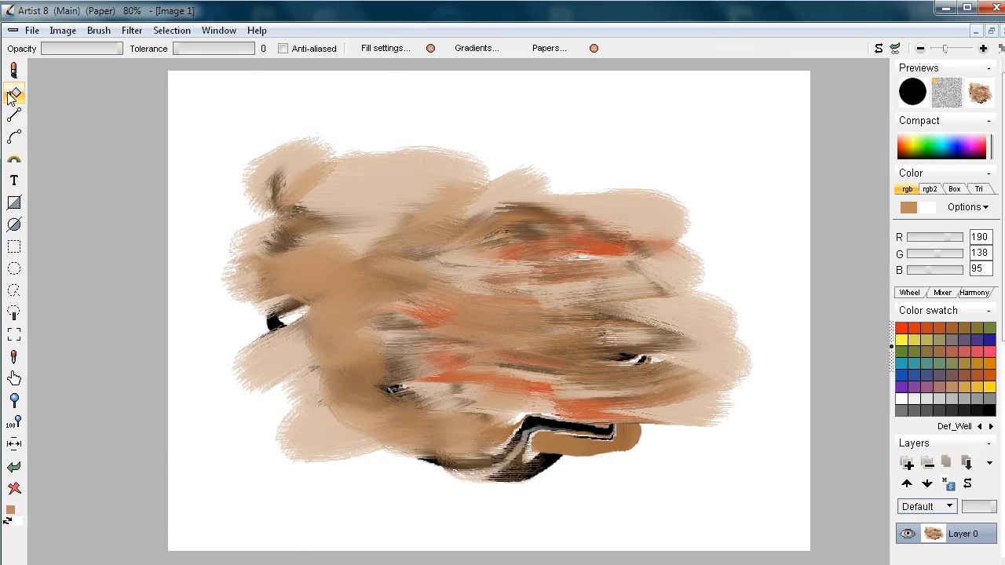
left_click(12, 95)
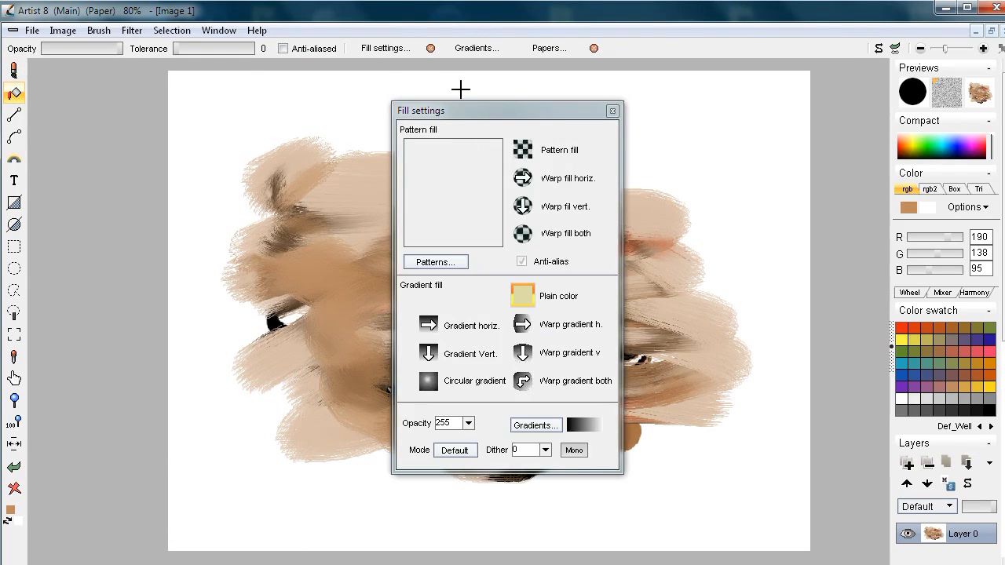
left_click_drag(499, 119, 188, 122)
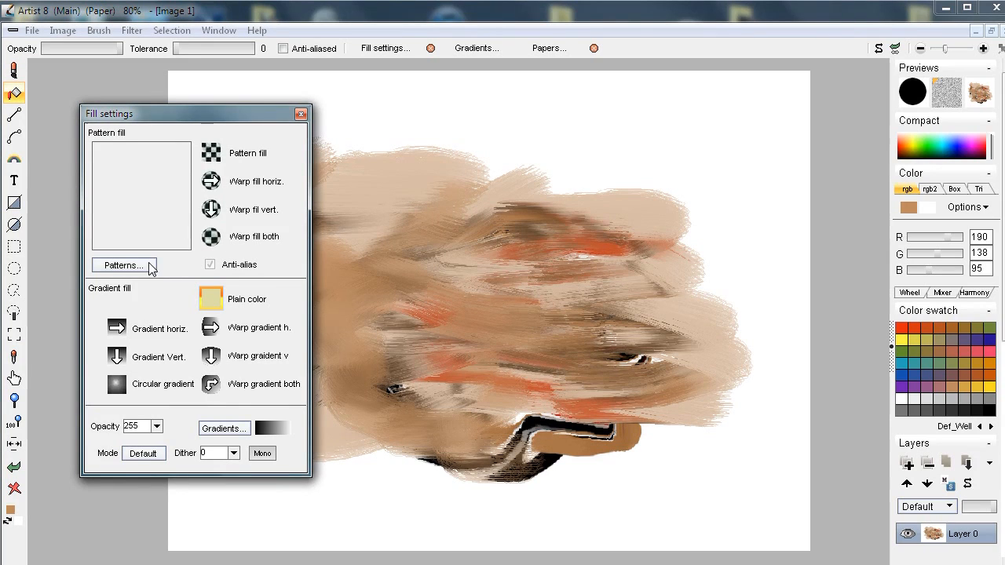
Load pat_Flowers.bmp as the fill pattern from an enlarged pattern library and preview it tiled
left_click(120, 267)
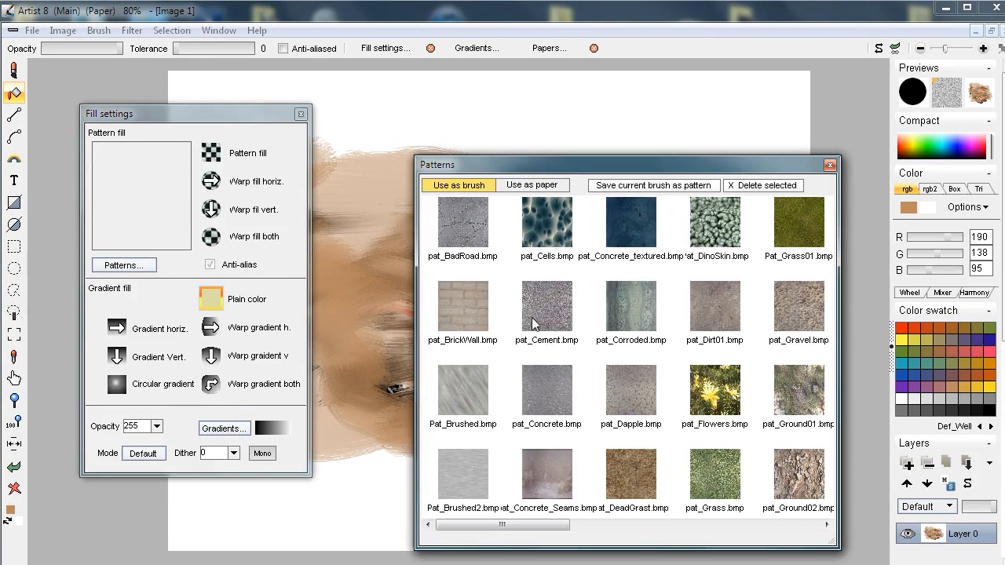
left_click_drag(676, 166, 582, 88)
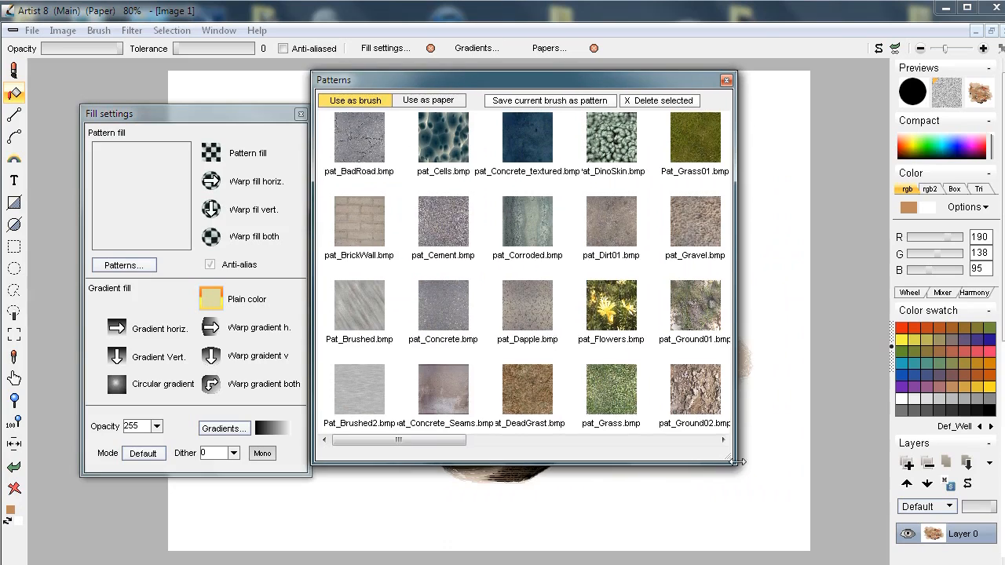
left_click_drag(756, 465, 833, 506)
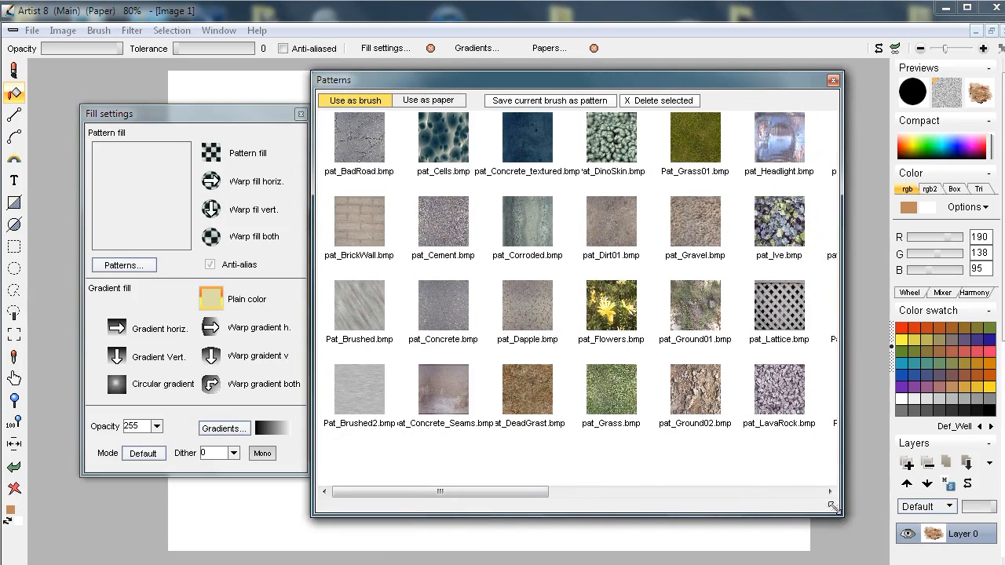
left_click(603, 307)
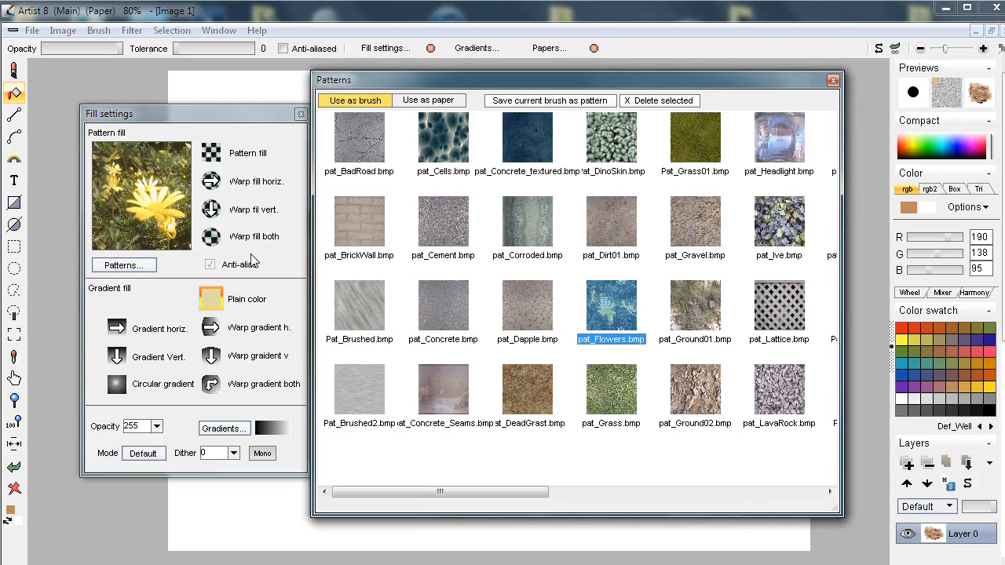
left_click(138, 162)
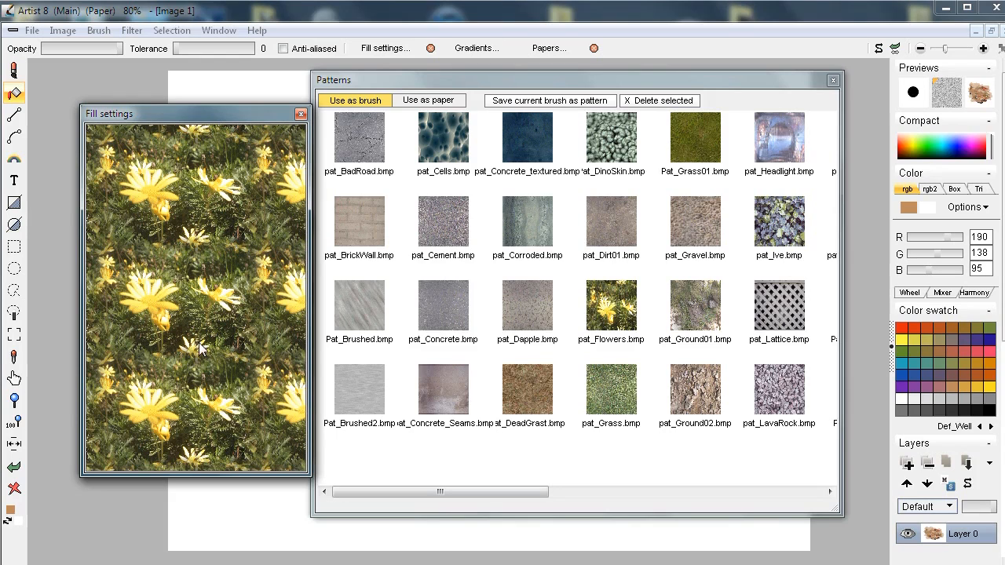
left_click(202, 369)
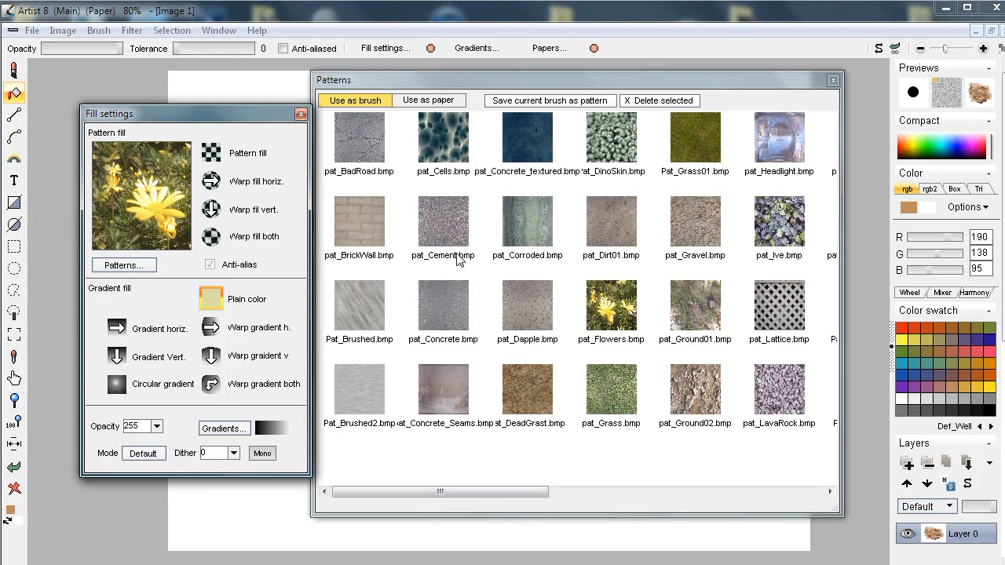
Close the pattern library and fill the white background around the painting with the flower image using Pattern fill
left_click(833, 81)
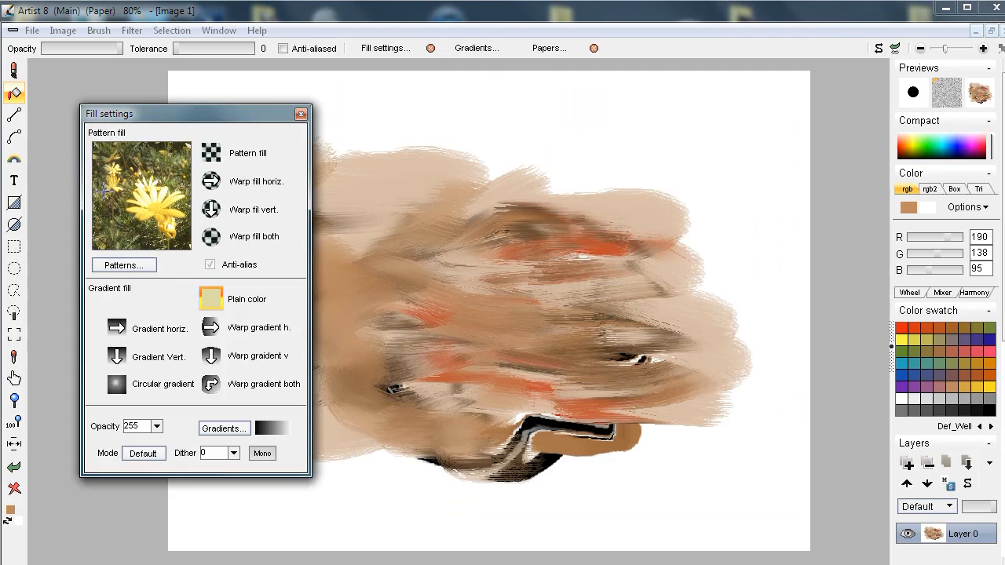
left_click(212, 152)
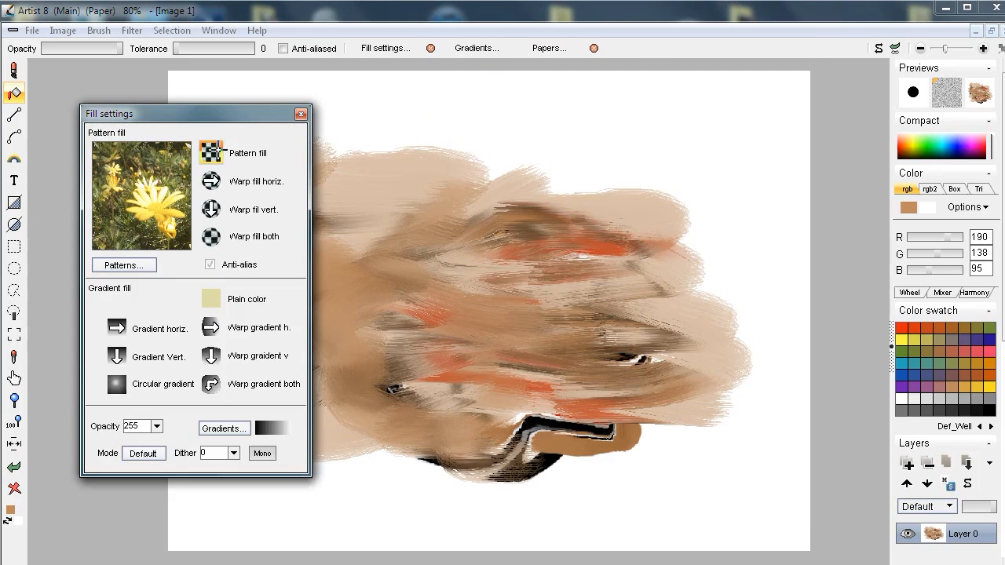
left_click(745, 226)
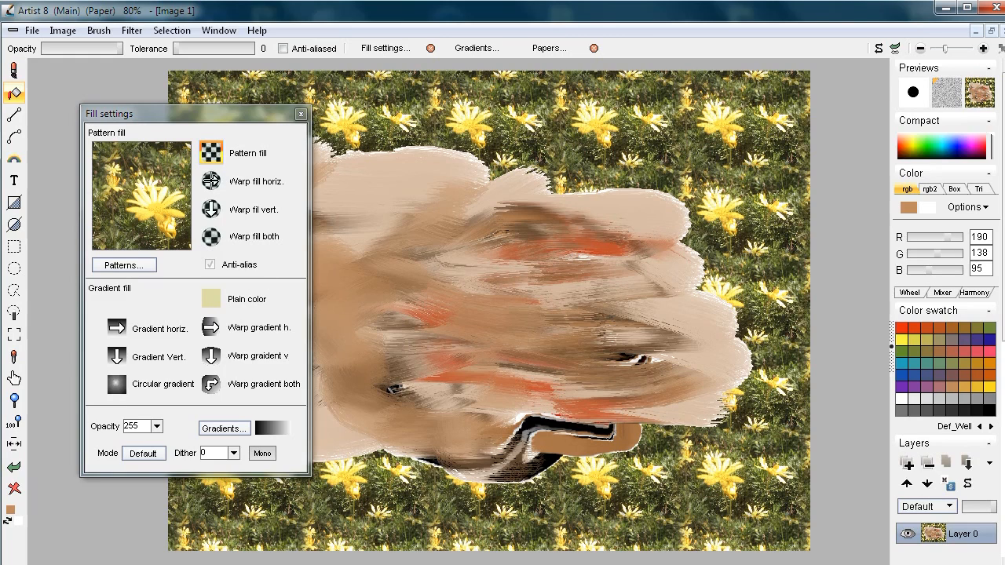
Replace the tiled flower background with a Warp fill both version of the pattern, and undo that fill
left_click(211, 180)
left_click(210, 236)
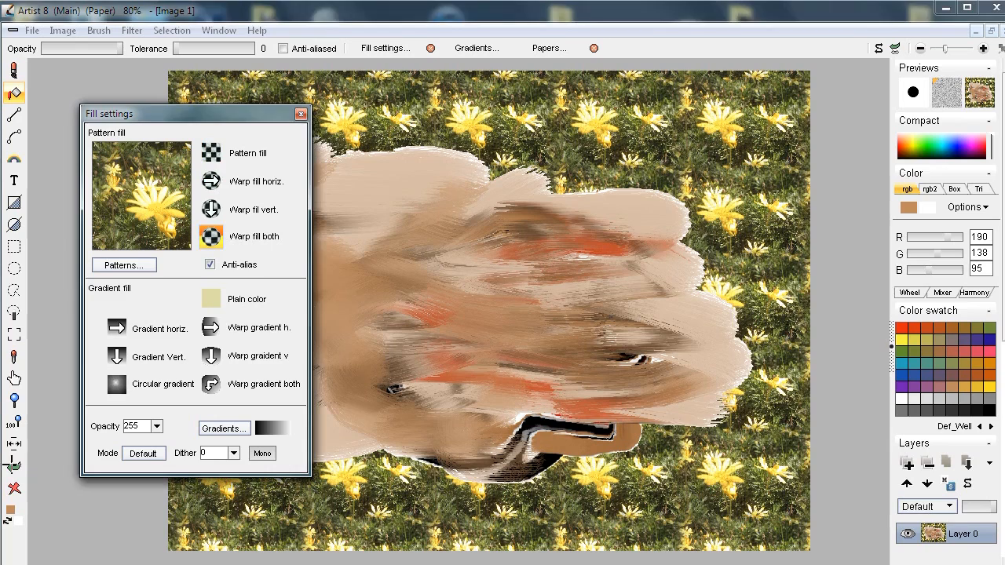
key("ctrl+z")
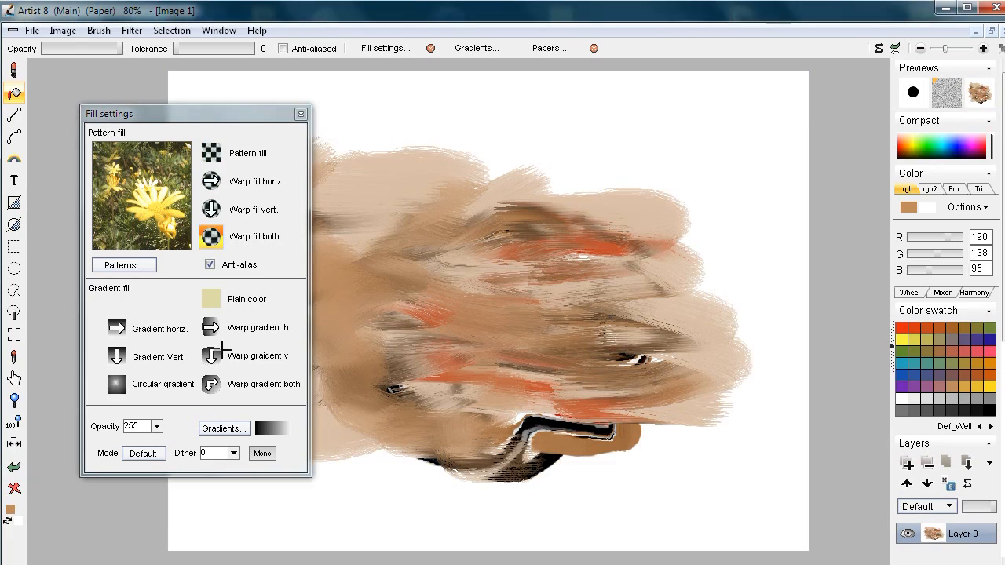
left_click(717, 205)
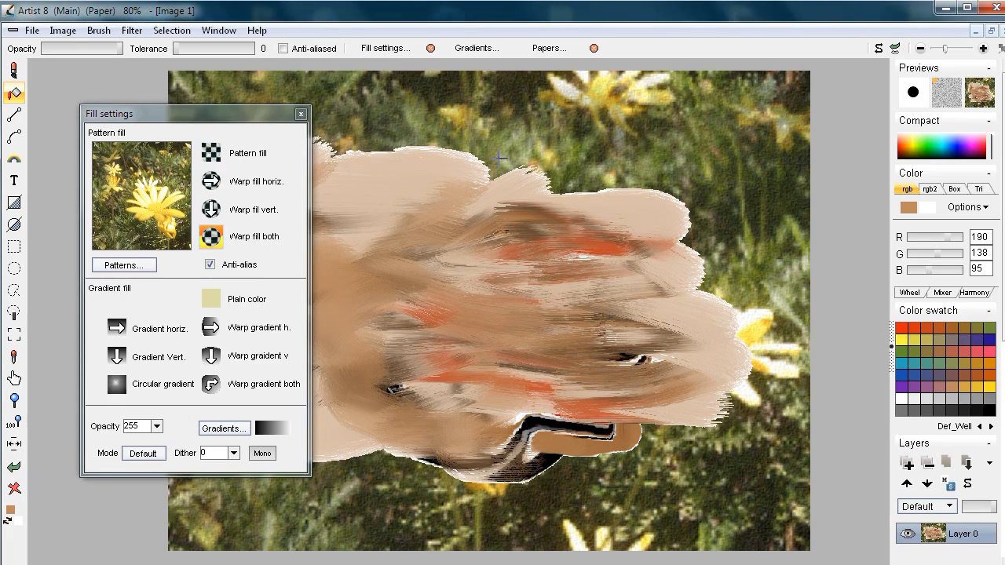
left_click(14, 469)
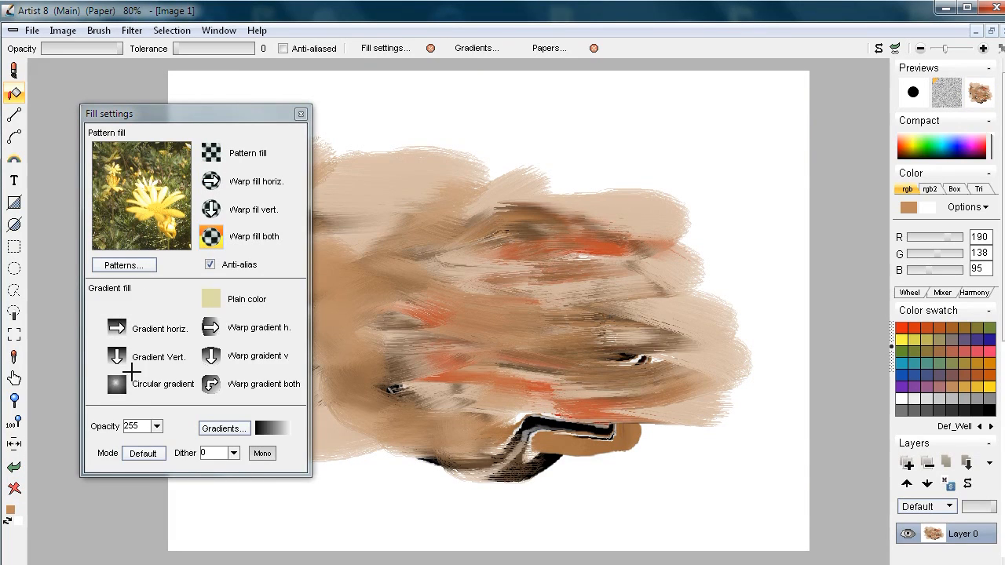
Fill the white background with a vertical black-to-white gradient
left_click(118, 357)
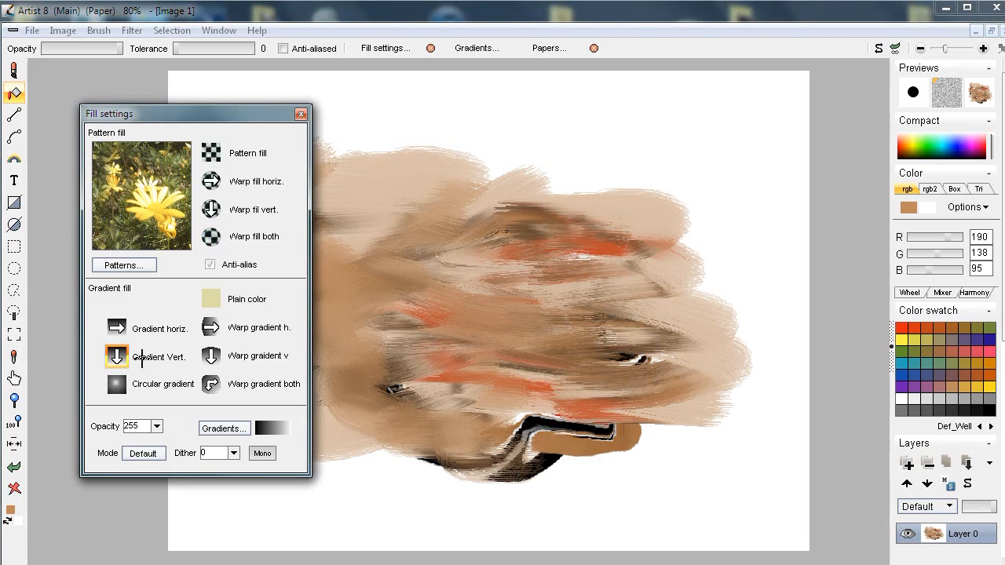
left_click(752, 107)
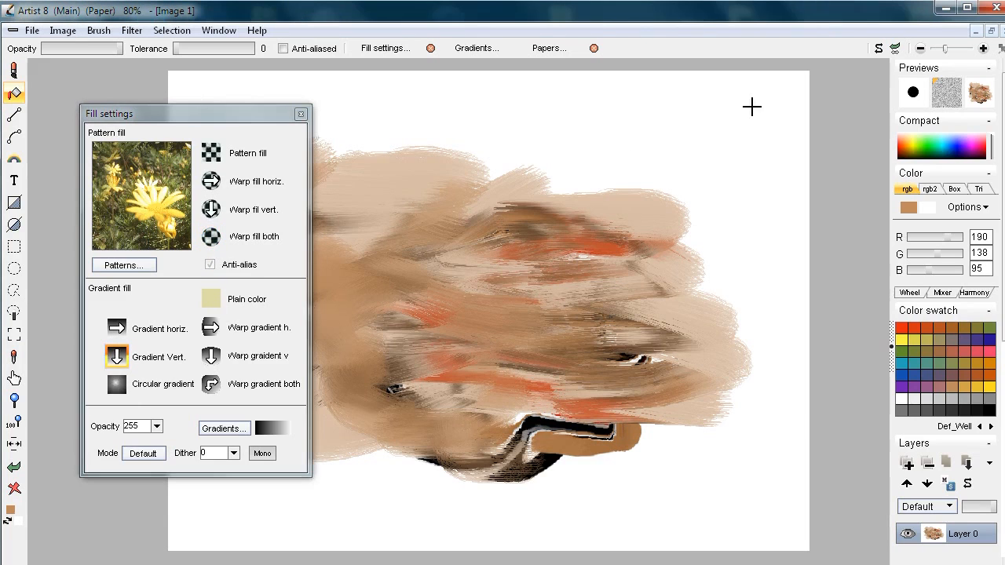
left_click(752, 114)
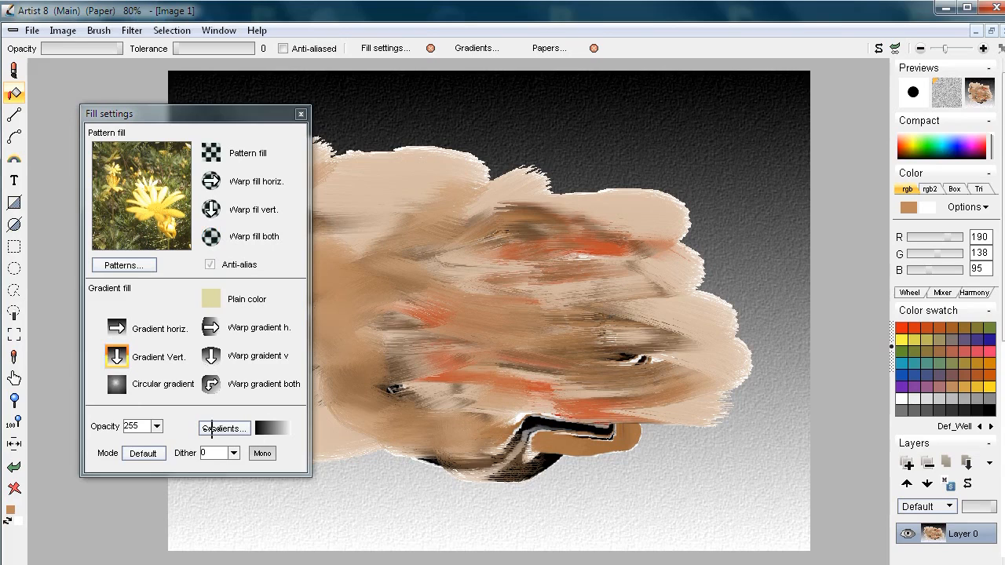
Choose the black-orange-yellow gradient from the gradient library and refill the background with it in place of the grey one
left_click(212, 429)
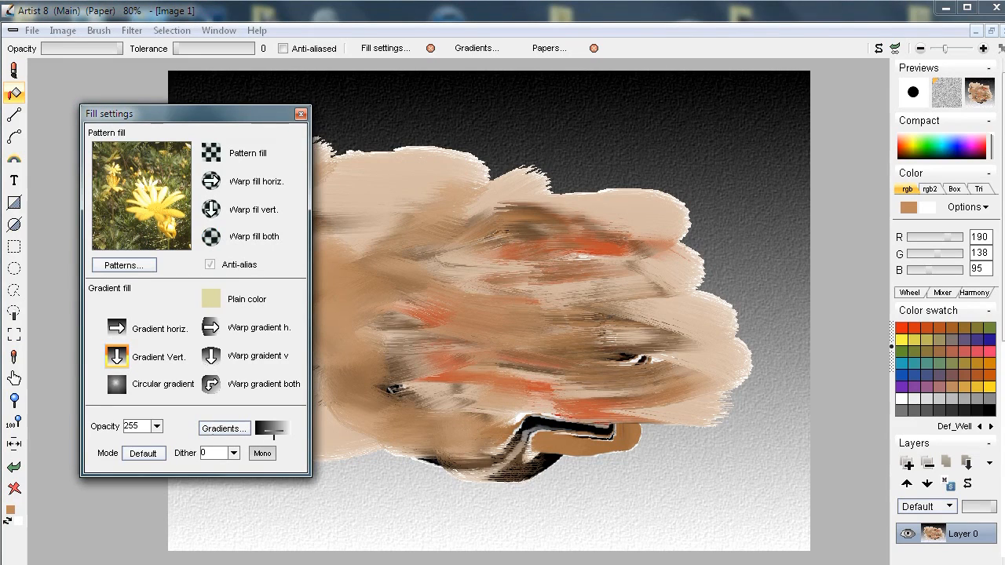
left_click_drag(472, 102, 739, 147)
left_click(469, 47)
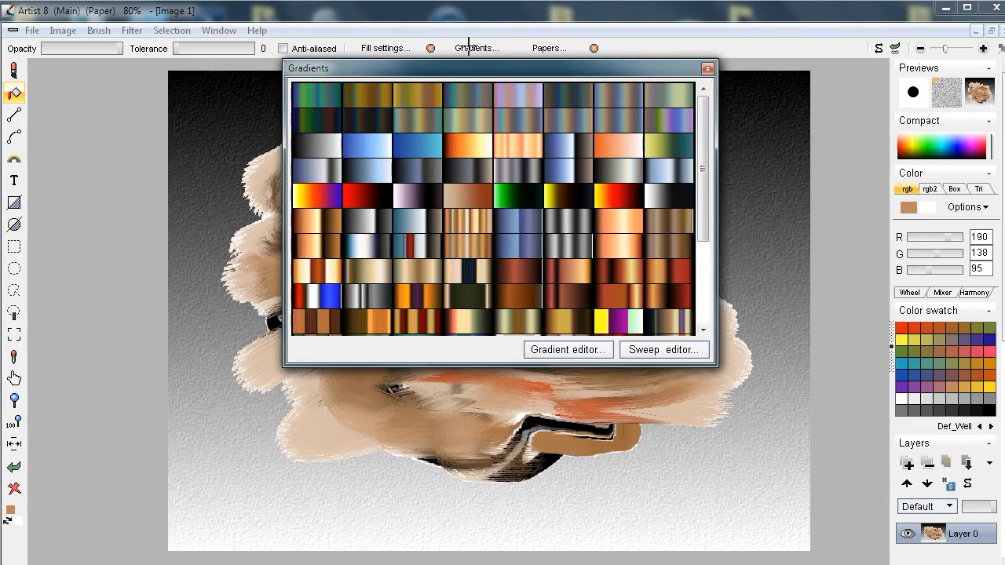
left_click_drag(457, 64, 261, 160)
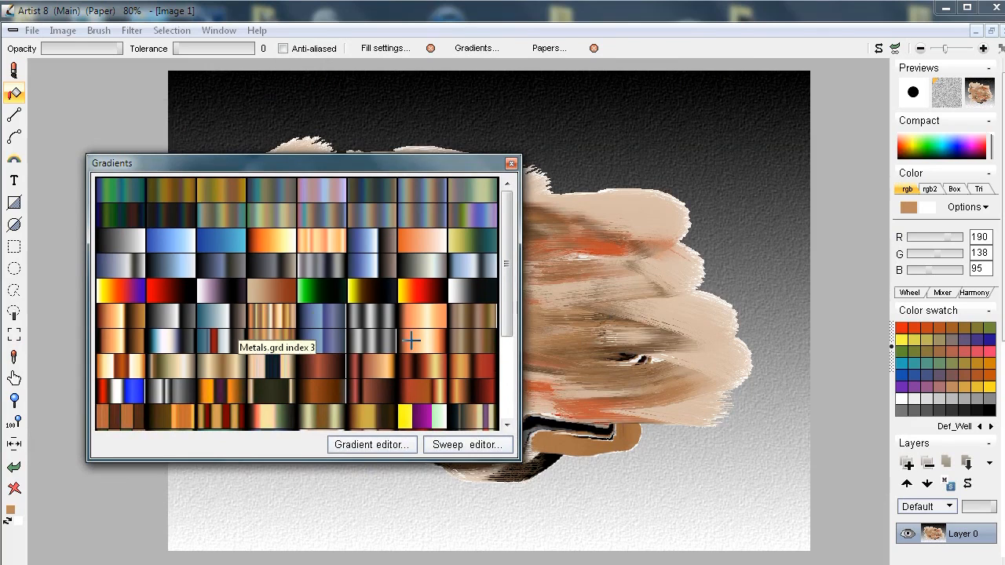
left_click(265, 235)
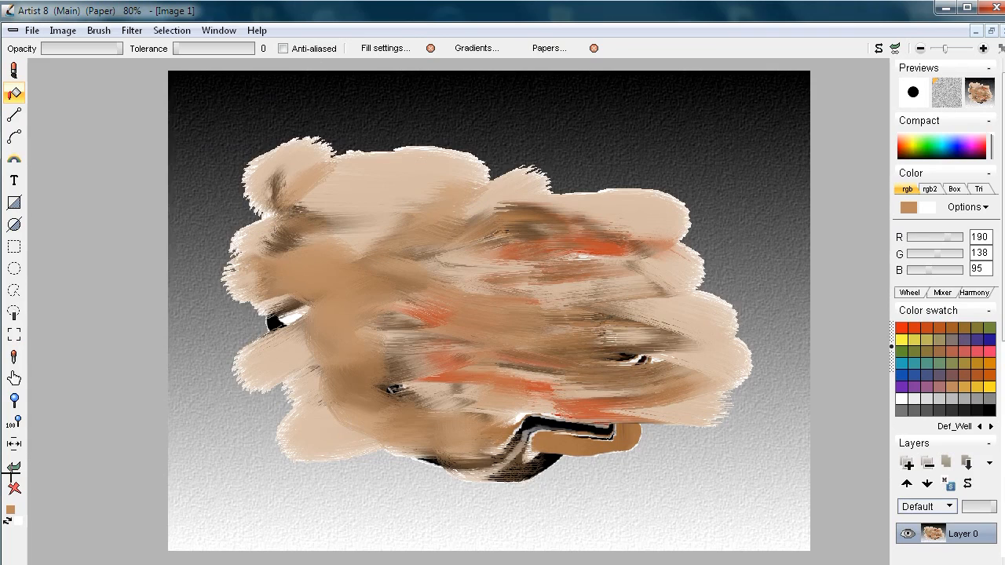
left_click(12, 469)
left_click(781, 223)
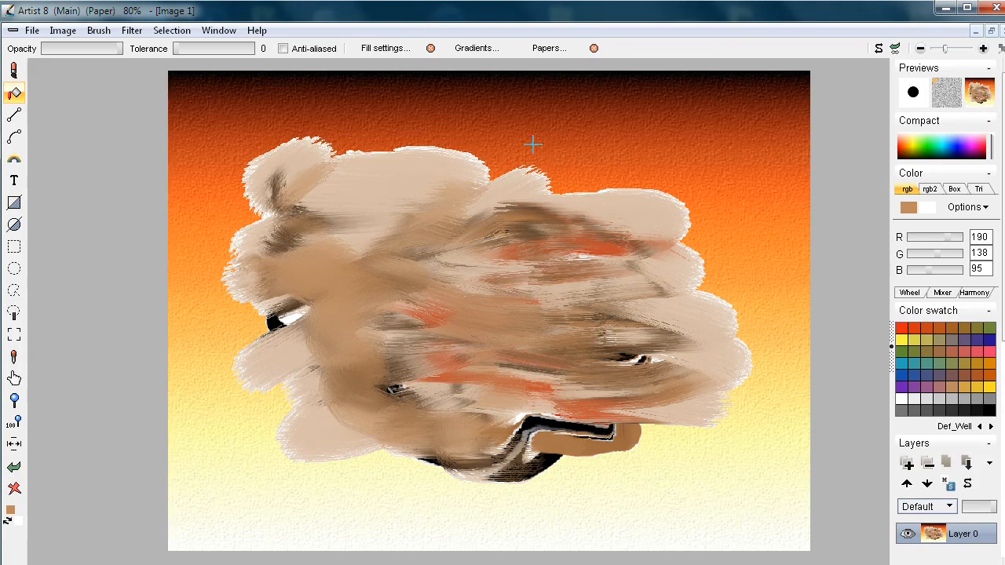
Turn off the paper texture, undo the textured fill and refill the background with the same orange gradient
scroll(492, 336, "up", 5)
left_click_drag(645, 206, 168, 409)
scroll(367, 303, "up", 5)
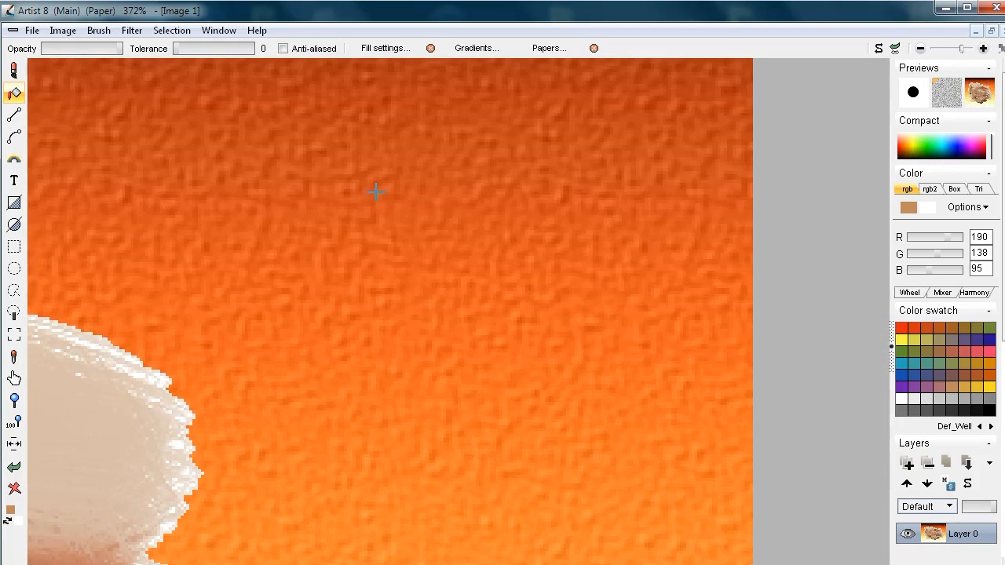
scroll(379, 266, "down", 6)
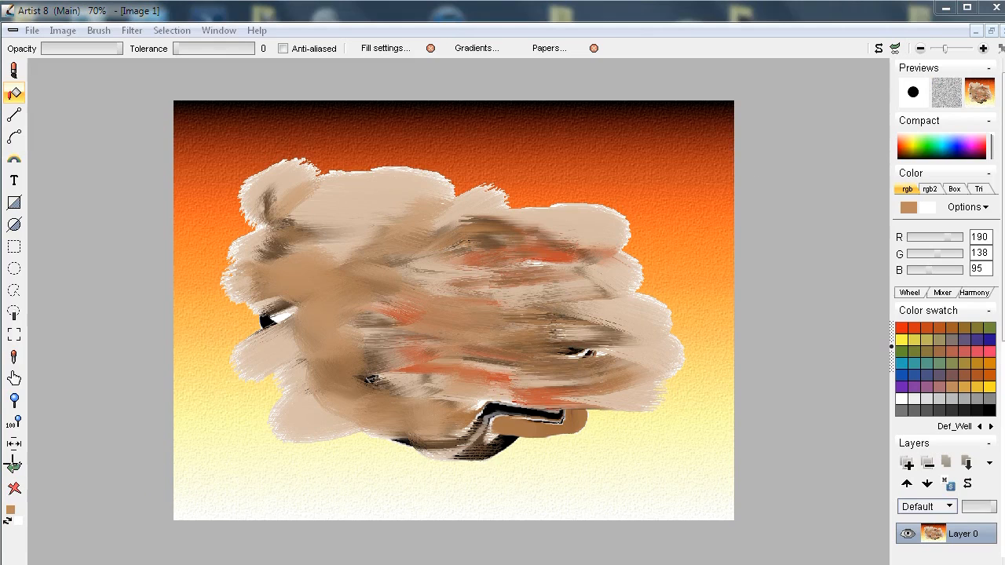
left_click(14, 466)
left_click(688, 147)
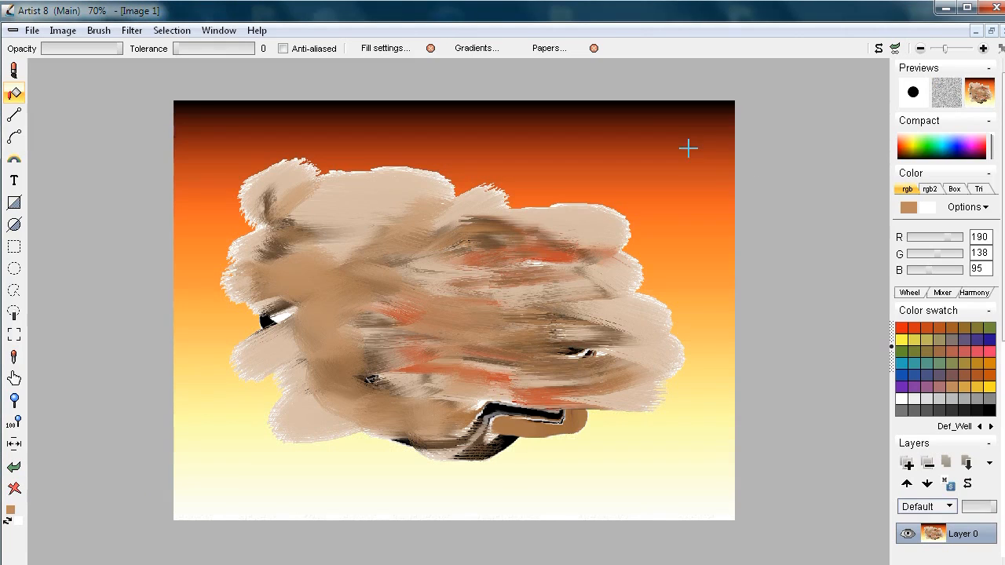
scroll(634, 305, "up", 3)
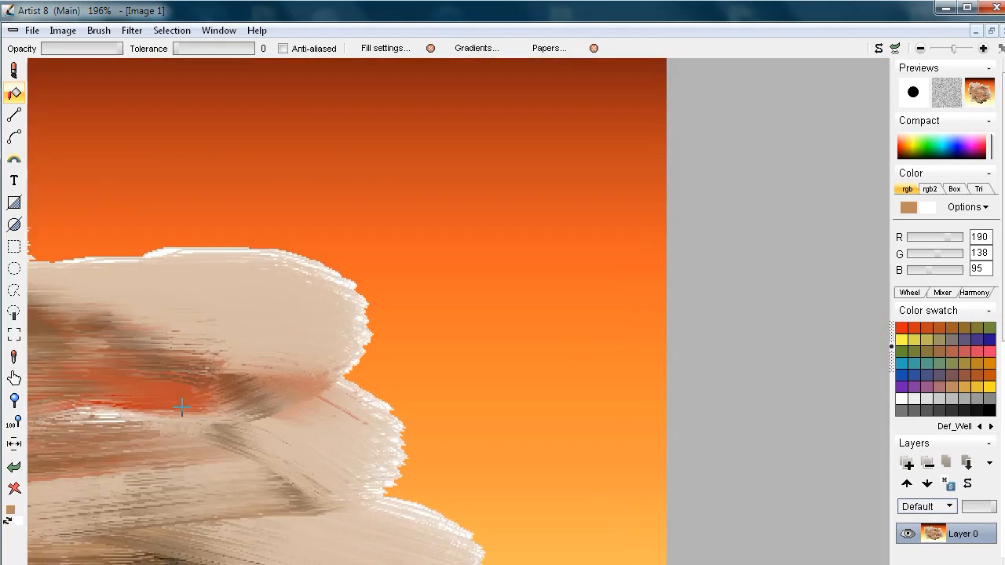
Choose the Ginieffect particle brush and paint orange-red branching strokes across the painted blob and the gradient
scroll(674, 216, "down", 3)
scroll(589, 240, "up", 2)
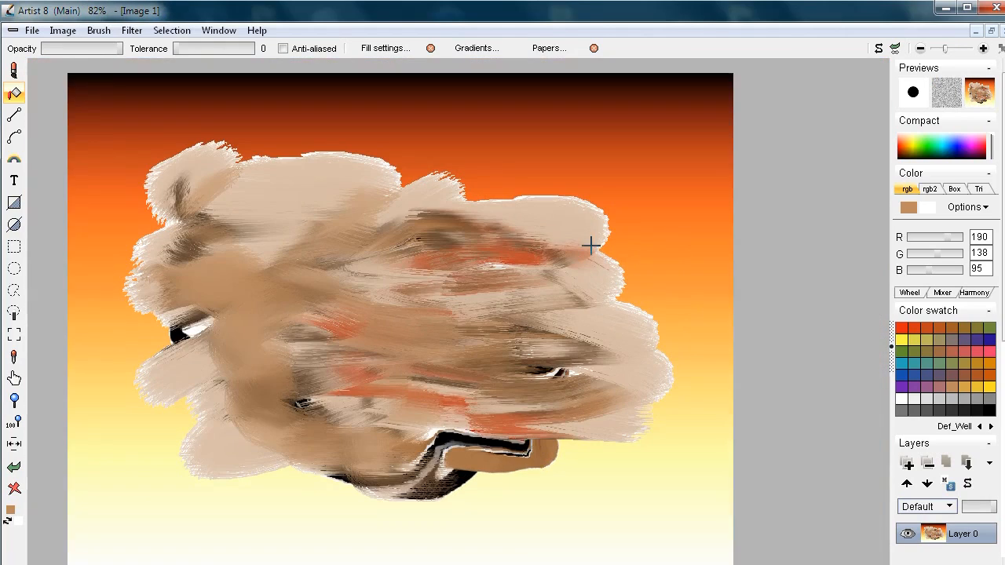
scroll(590, 241, "down", 1)
scroll(454, 229, "down", 2)
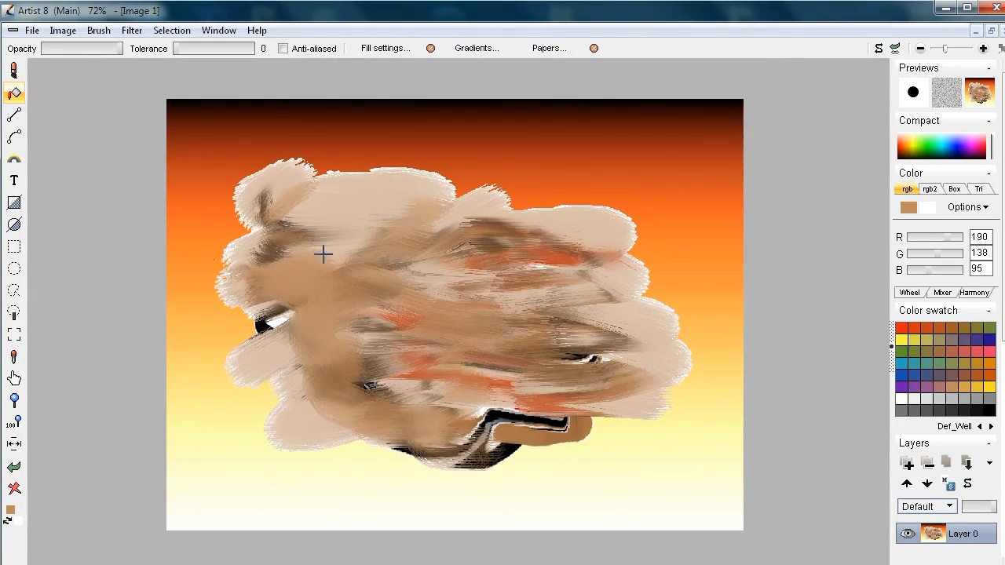
left_click(14, 71)
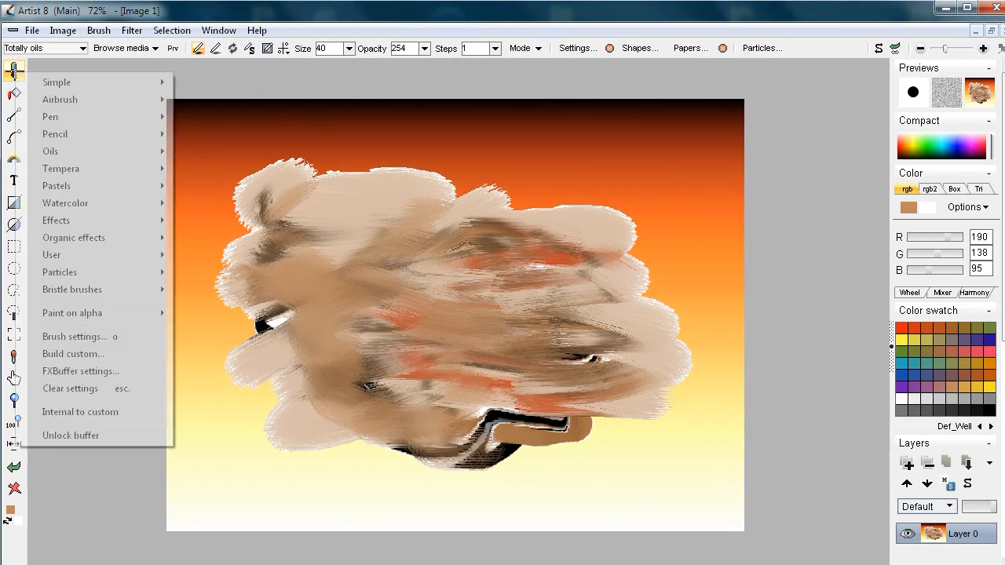
mouse_move(86, 289)
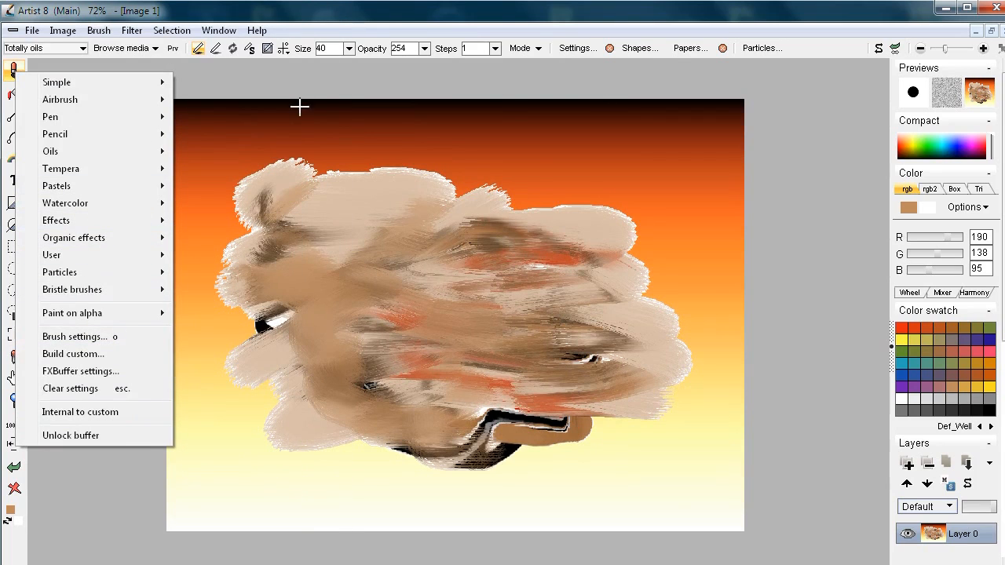
mouse_move(60, 275)
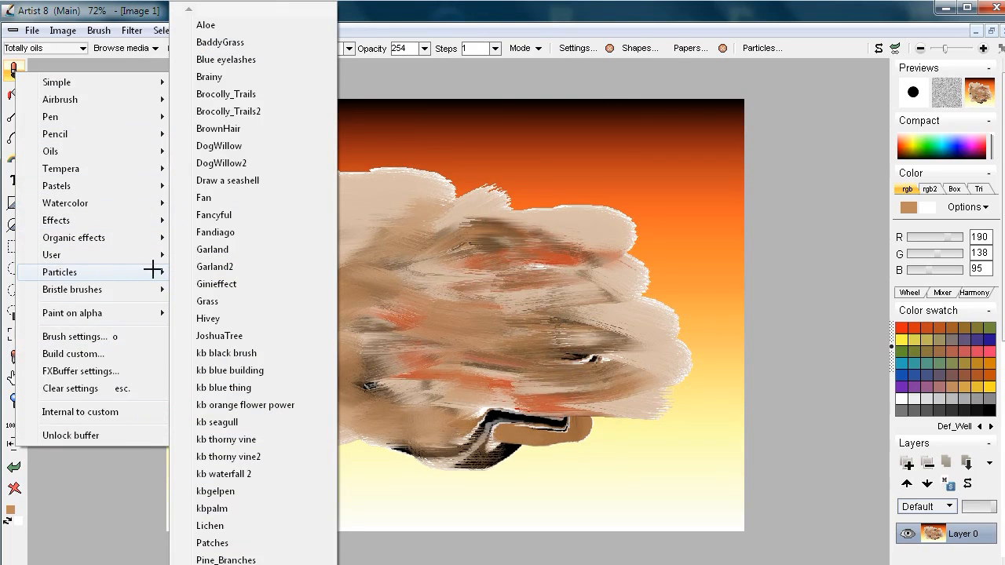
left_click(213, 283)
mouse_move(632, 290)
left_mouse_down()
mouse_move(528, 274)
mouse_move(337, 340)
mouse_move(321, 396)
mouse_move(292, 302)
mouse_move(214, 371)
mouse_move(357, 413)
mouse_move(507, 390)
mouse_move(663, 322)
left_mouse_up()
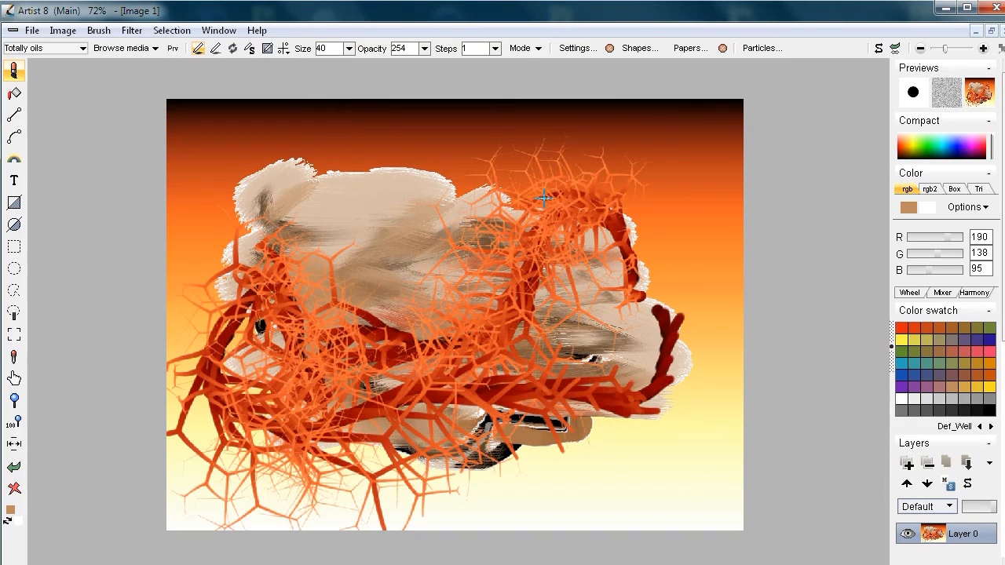
Choose the fan bristle brush in the Optipuss settings and paint broad tan streaks over the right half of the image
left_click(758, 48)
left_click_drag(711, 68, 83, 73)
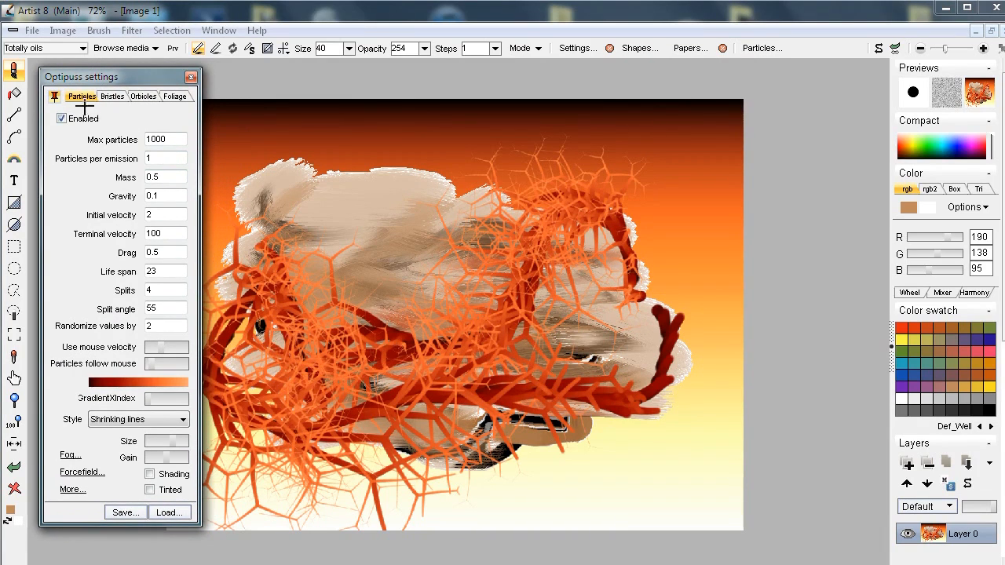
left_click(112, 96)
left_click(169, 174)
mouse_move(543, 152)
left_mouse_down()
mouse_move(479, 196)
mouse_move(555, 204)
mouse_move(595, 238)
mouse_move(587, 287)
mouse_move(716, 386)
mouse_move(608, 401)
mouse_move(542, 481)
mouse_move(569, 476)
mouse_move(440, 471)
left_mouse_up()
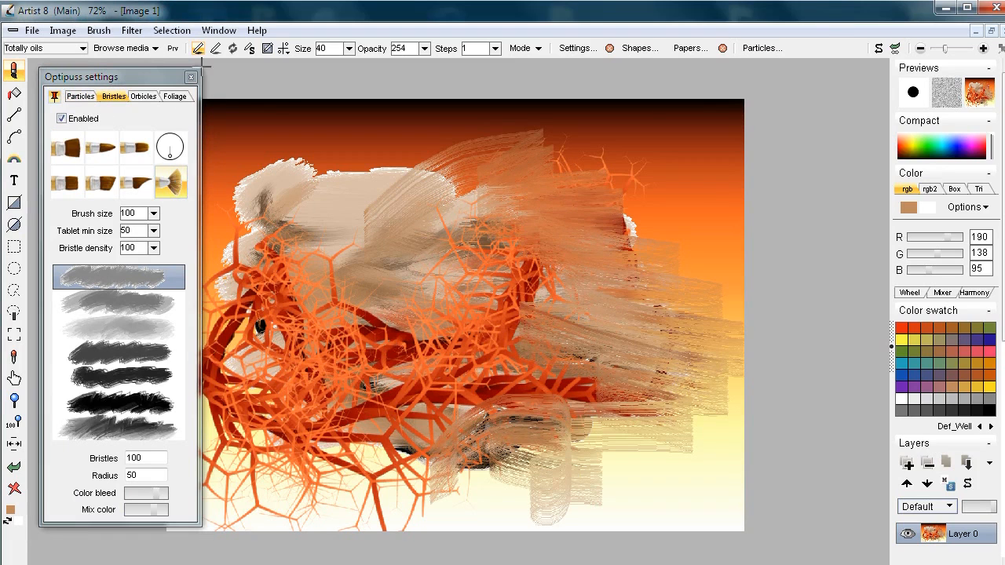
Paint winding strokes over the image with the ring-shaped Orbicles brush and with the two-part square Orbicles brush
left_click(143, 96)
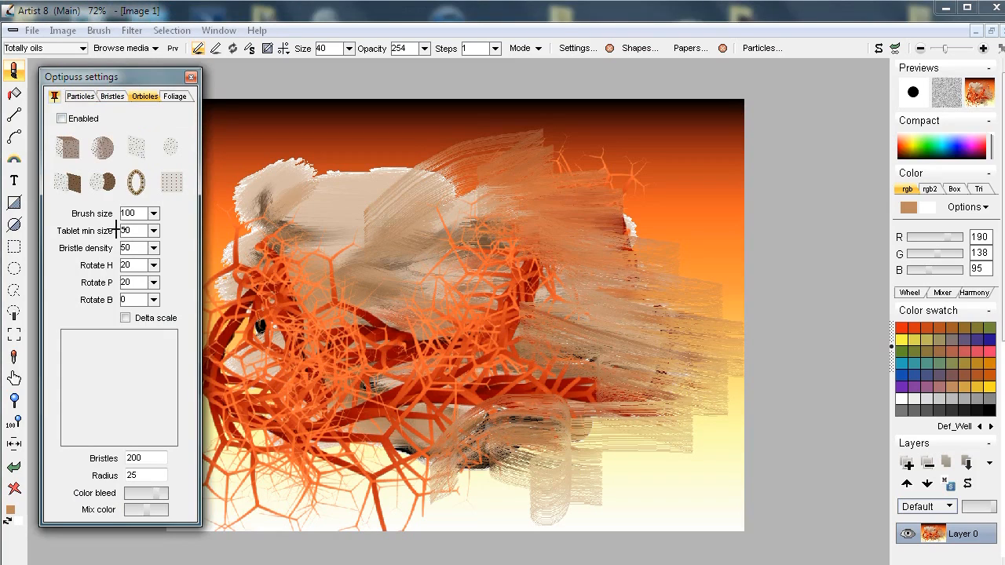
left_click(136, 182)
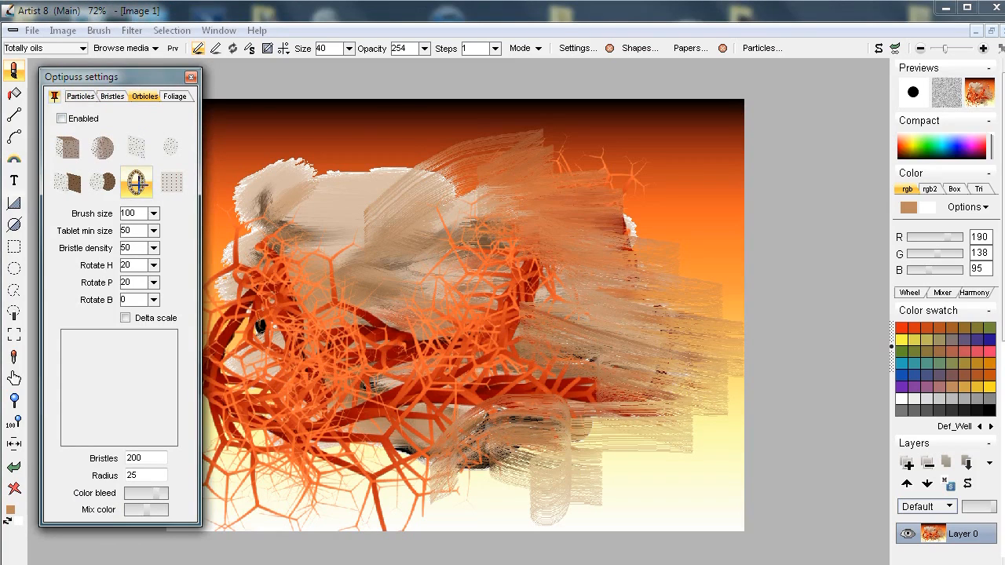
mouse_move(332, 213)
left_mouse_down()
mouse_move(394, 112)
mouse_move(419, 161)
left_mouse_up()
left_click_drag(493, 171, 629, 251)
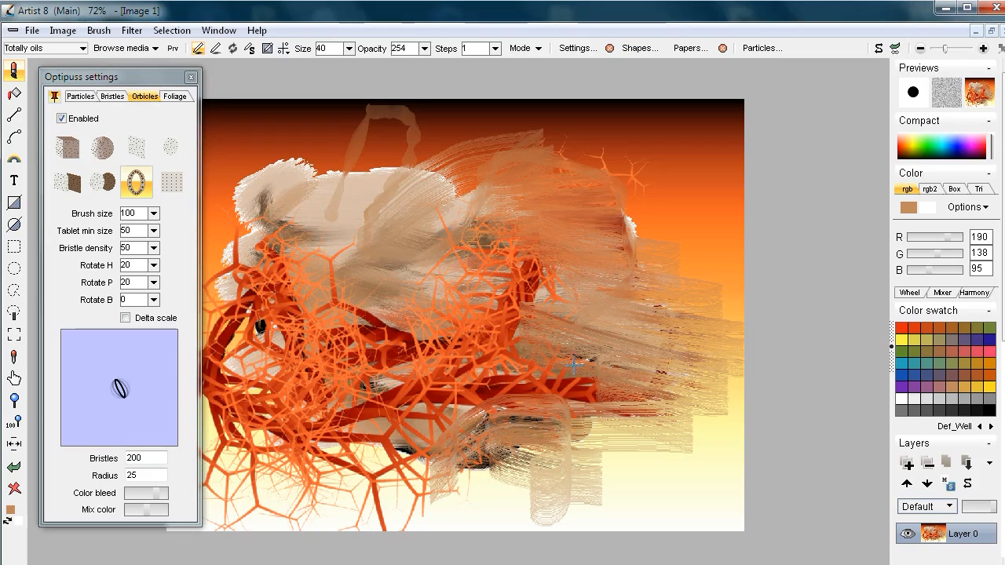
left_click(68, 182)
mouse_move(471, 265)
left_mouse_down()
mouse_move(529, 487)
mouse_move(633, 318)
mouse_move(367, 408)
mouse_move(322, 307)
mouse_move(293, 199)
mouse_move(606, 300)
mouse_move(601, 174)
mouse_move(691, 288)
left_mouse_up()
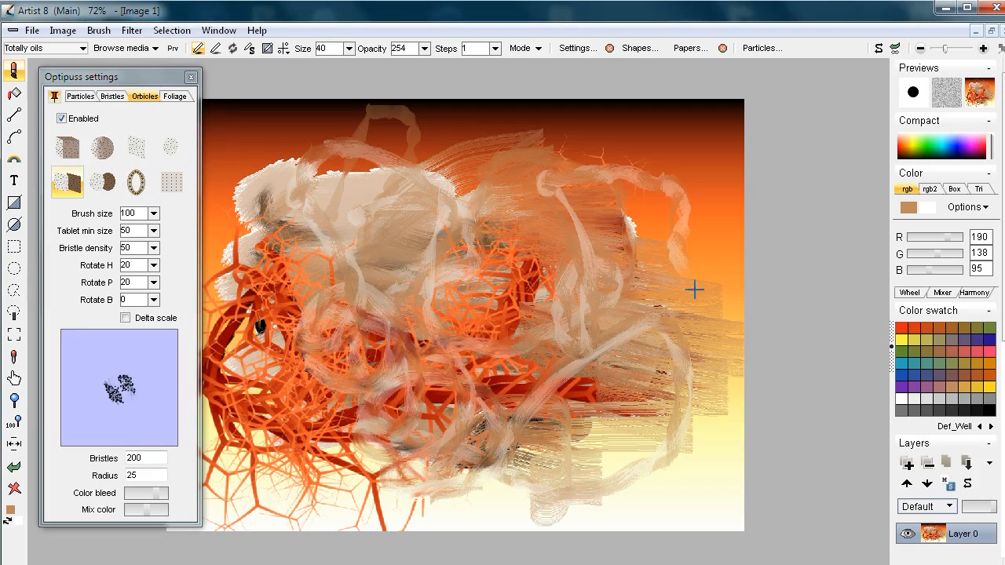
Set the Orbicles brush radius to 222 and paint wide hair-like strokes over most of the image
left_click(137, 476)
double_click(137, 476)
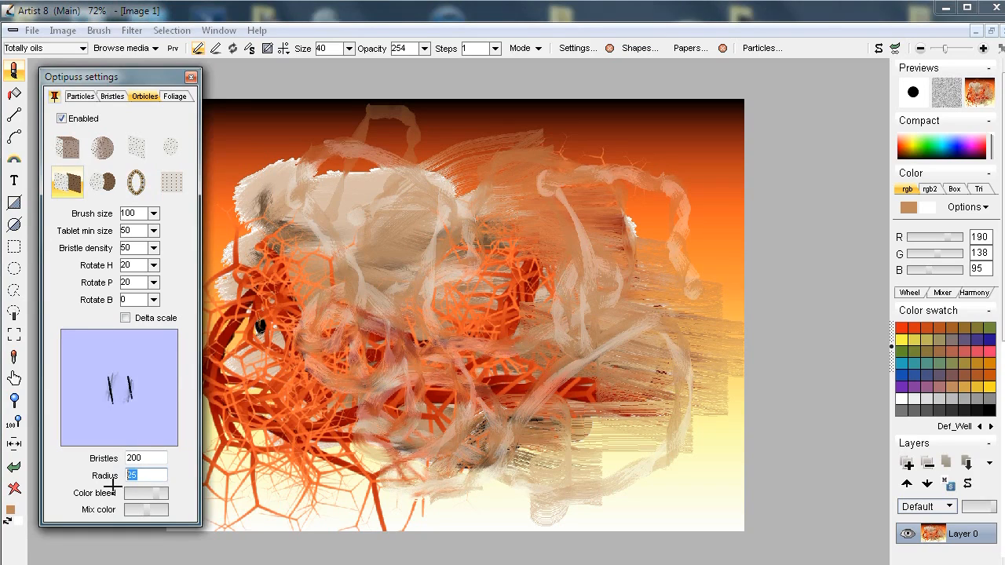
type("22")
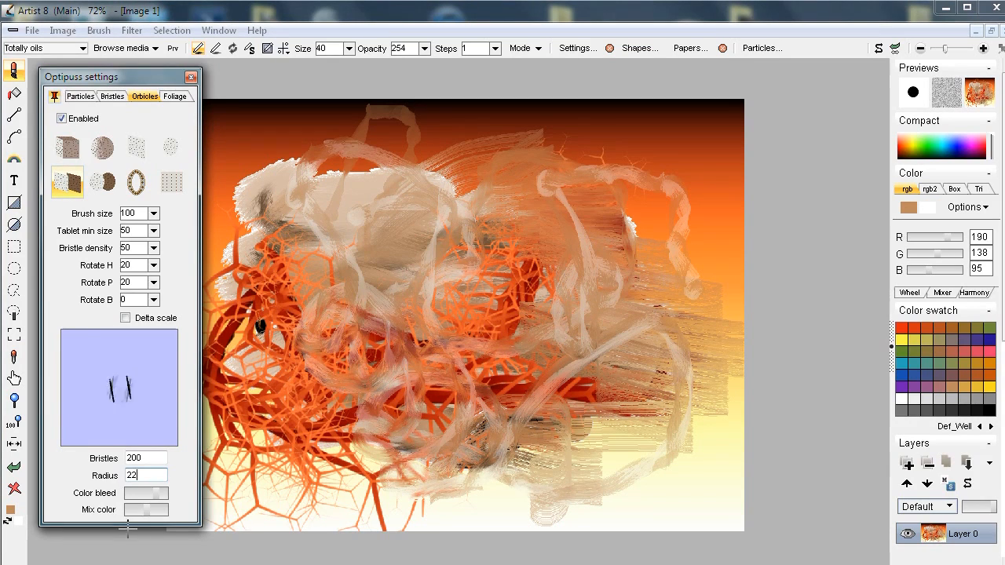
type("2")
mouse_move(408, 299)
left_mouse_down()
mouse_move(611, 229)
mouse_move(644, 421)
mouse_move(408, 440)
mouse_move(344, 217)
mouse_move(268, 244)
mouse_move(227, 181)
left_mouse_up()
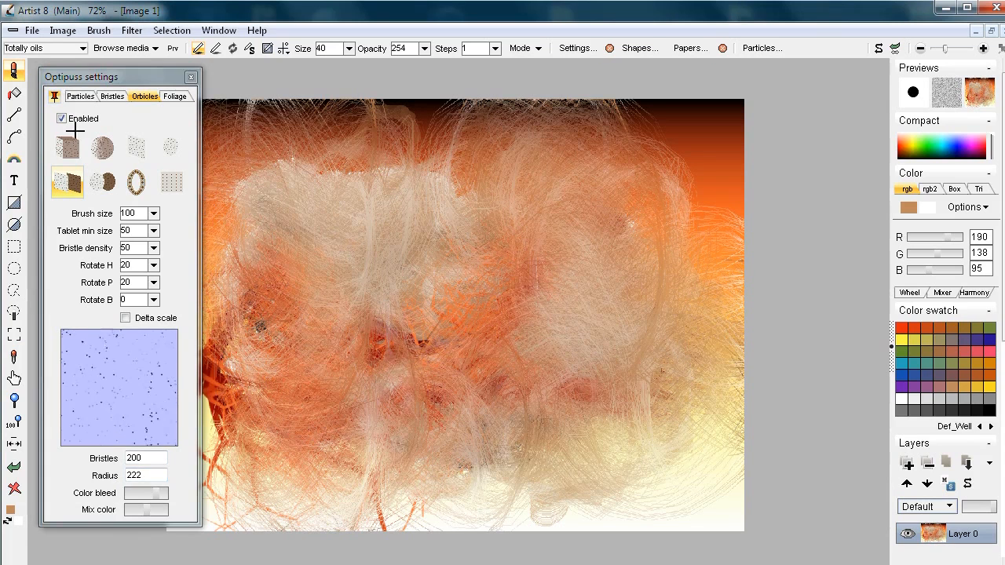
Paint red branching particle strokes across the middle, and load the BaddyGrass.opt particle preset to cover the lower part with grass
left_click(76, 96)
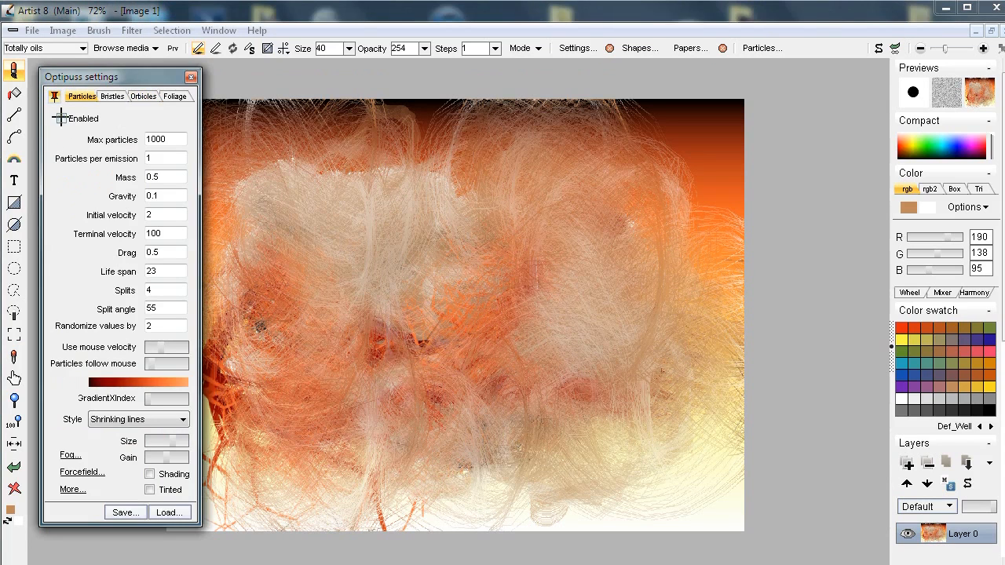
mouse_move(326, 279)
left_mouse_down()
mouse_move(503, 249)
mouse_move(644, 200)
mouse_move(338, 338)
left_mouse_up()
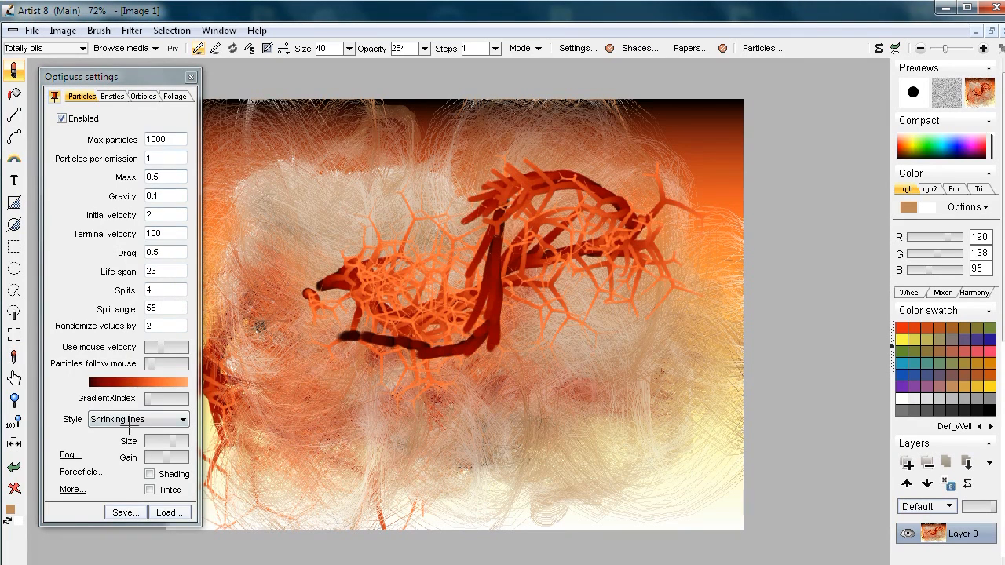
left_click(170, 513)
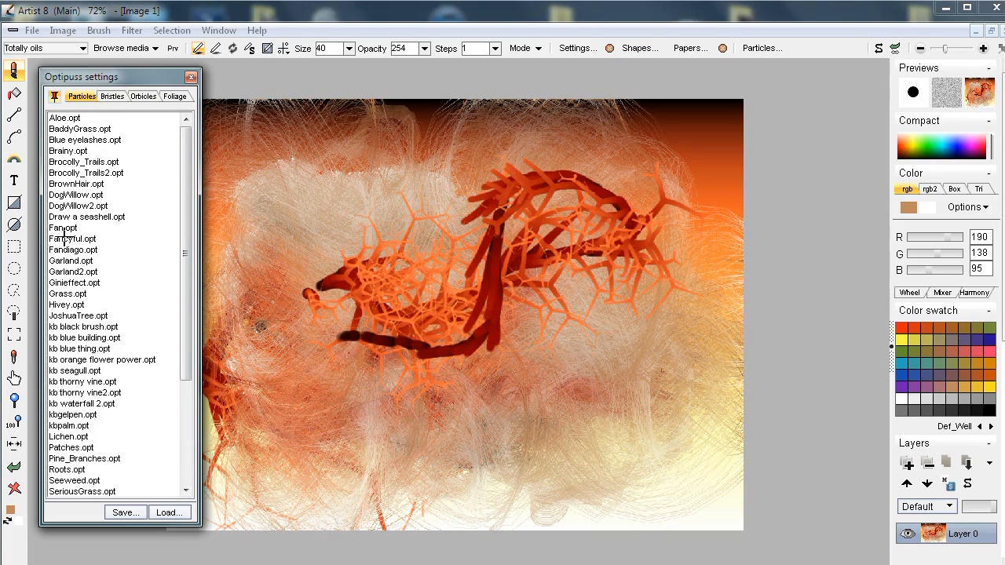
double_click(71, 129)
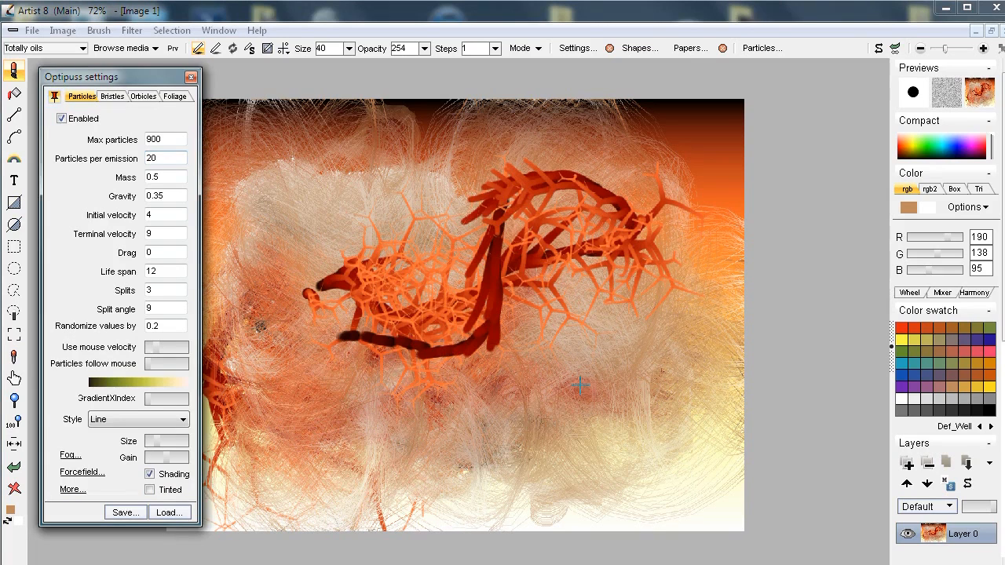
mouse_move(680, 375)
left_mouse_down()
mouse_move(463, 430)
mouse_move(275, 442)
mouse_move(437, 464)
mouse_move(556, 433)
mouse_move(699, 432)
mouse_move(576, 498)
mouse_move(505, 474)
mouse_move(363, 503)
mouse_move(303, 475)
mouse_move(212, 460)
mouse_move(291, 487)
mouse_move(600, 493)
mouse_move(704, 541)
mouse_move(602, 547)
mouse_move(236, 502)
left_mouse_up()
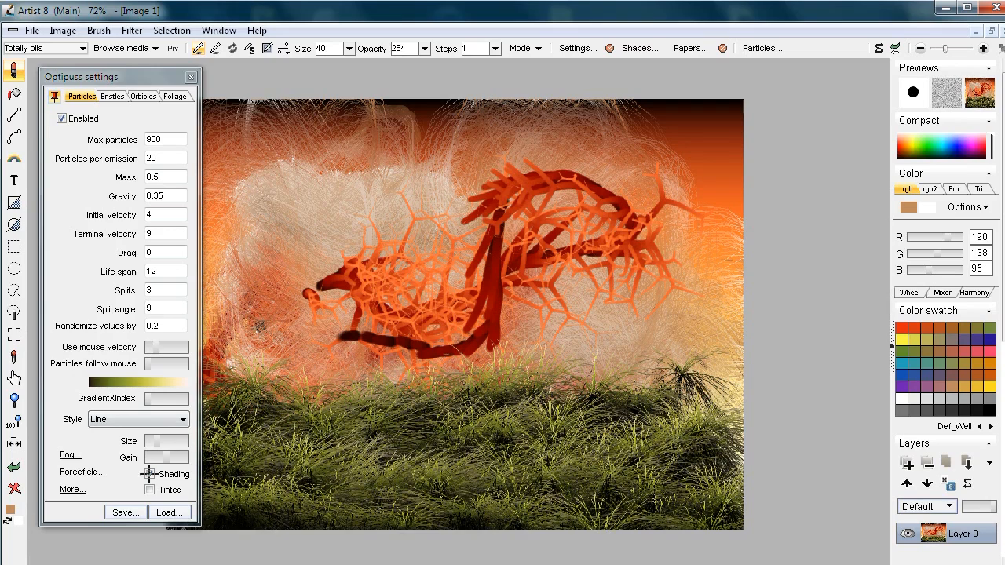
Enable the Foliage brush, look at the first rule in its rules library, and grow a plant in the grass
left_click(177, 95)
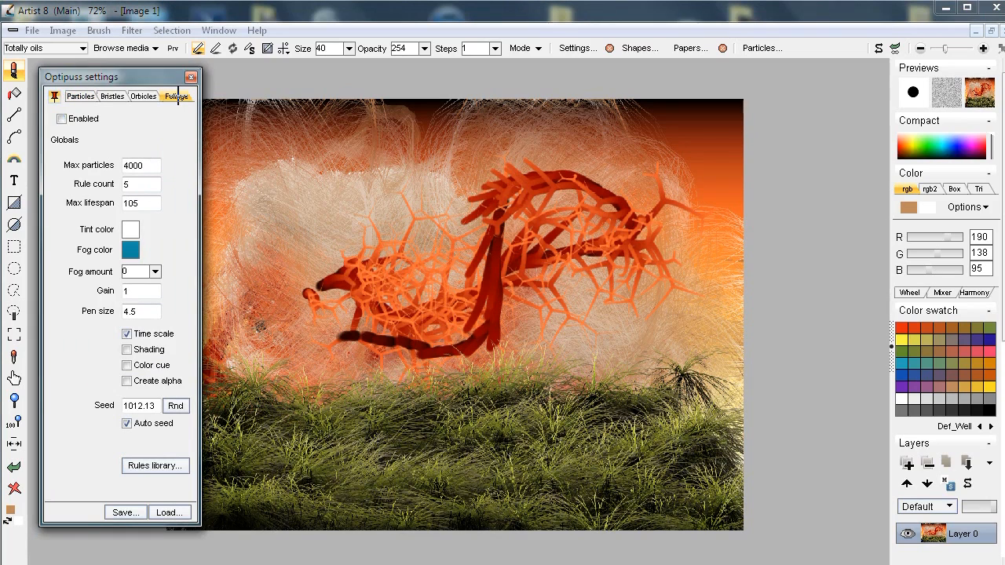
left_click(60, 118)
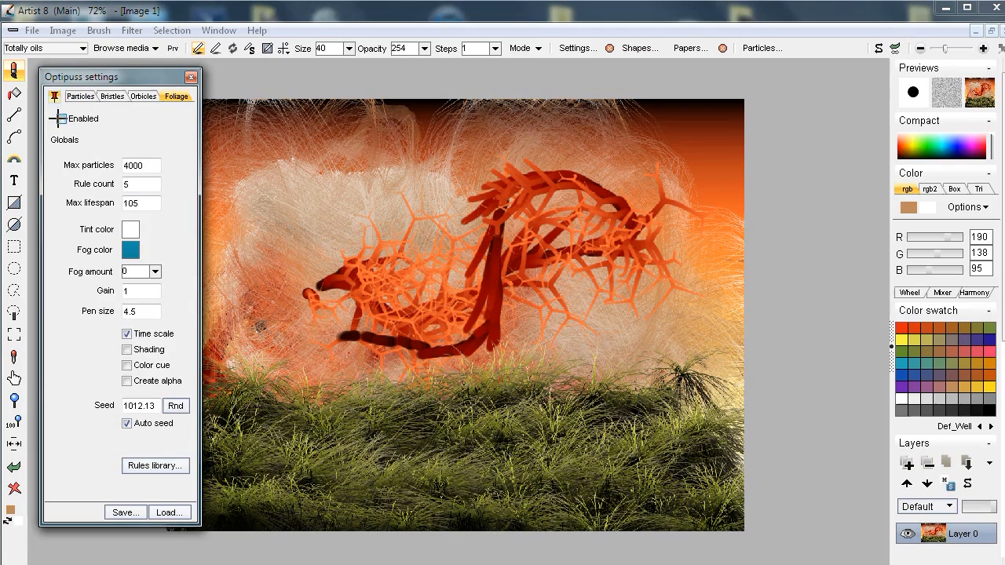
left_click(148, 466)
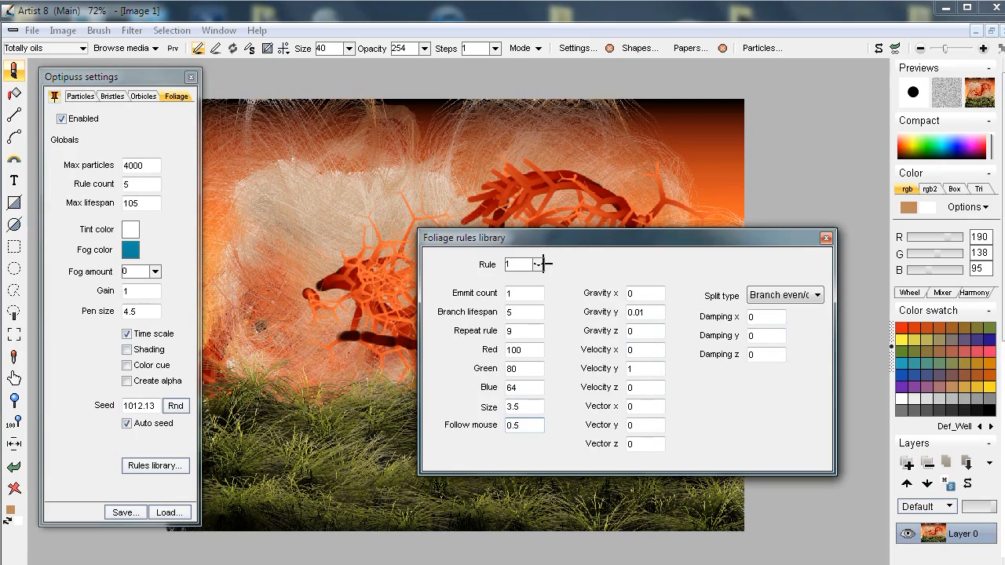
left_click(542, 264)
left_click(537, 267)
left_click(539, 264)
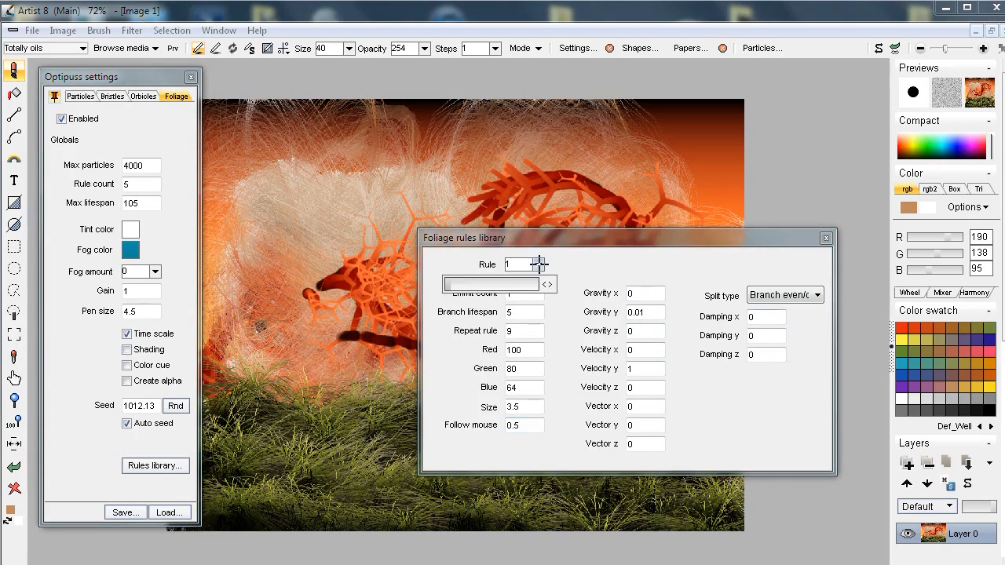
mouse_move(457, 284)
left_mouse_down()
mouse_move(494, 281)
mouse_move(441, 284)
mouse_move(502, 285)
mouse_move(454, 286)
left_mouse_up()
left_click(826, 237)
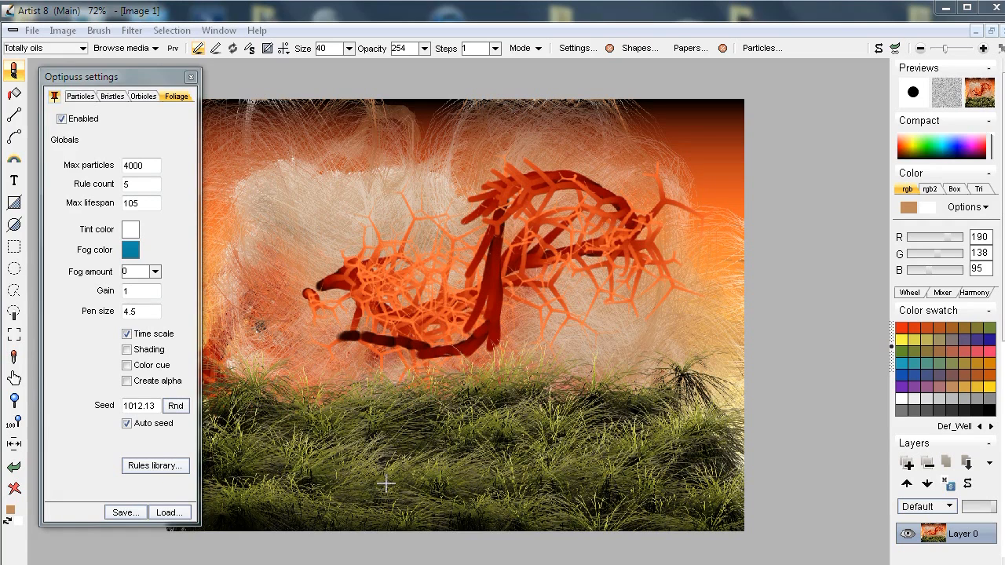
left_click(411, 492)
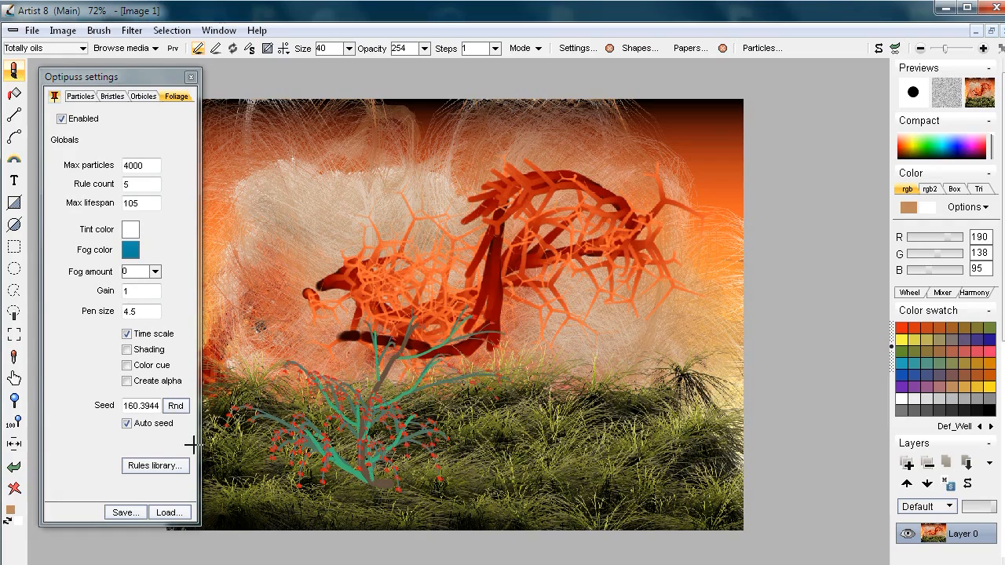
Load the Evergreen 06.fol foliage preset and grow a tree in the middle of the grass
left_click(168, 513)
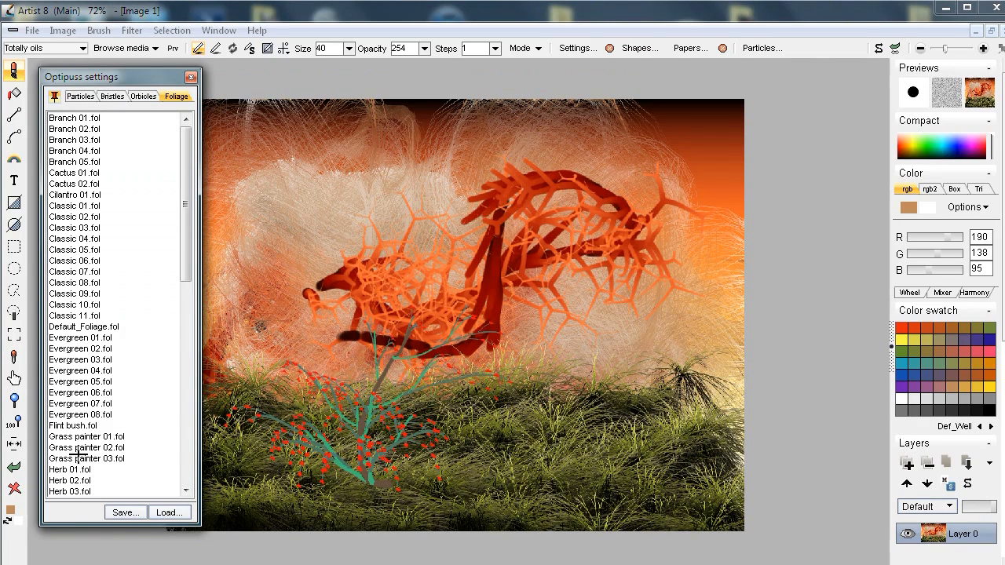
double_click(70, 393)
left_click(424, 453)
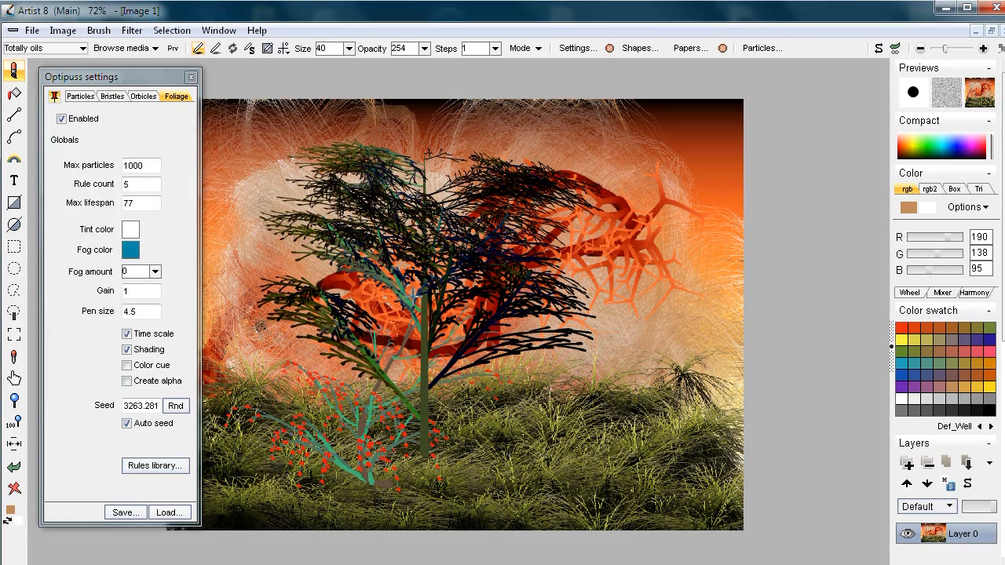
Turn off Shading and turn on Create alpha for the foliage, and grow a new tree on a cleared white canvas
left_click(126, 349)
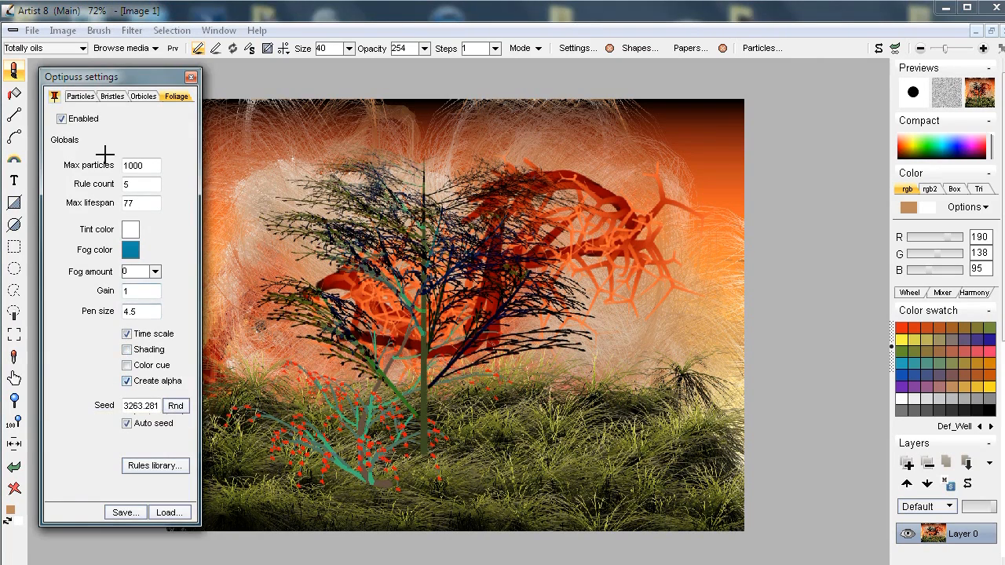
left_click_drag(89, 70, 106, 83)
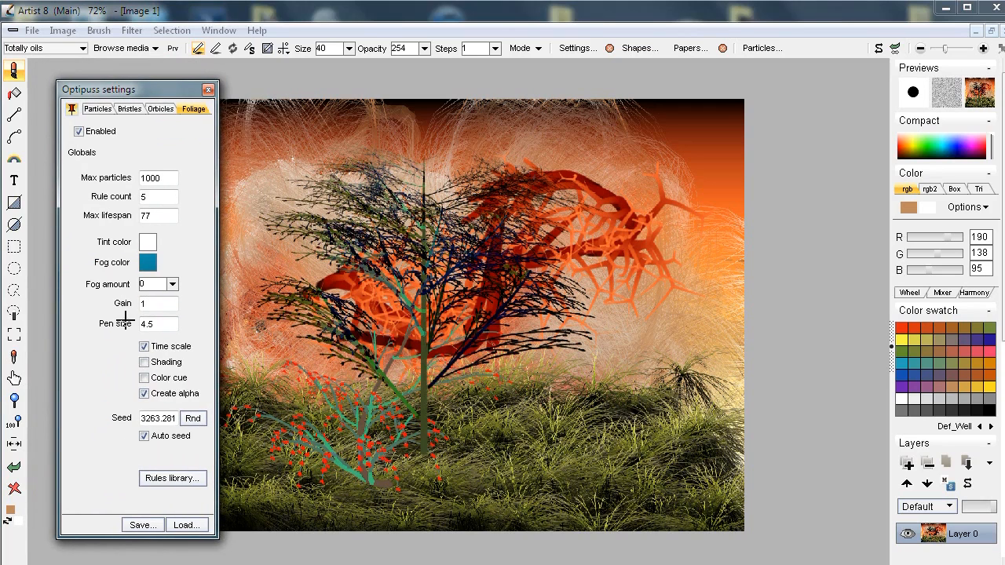
left_click(13, 483)
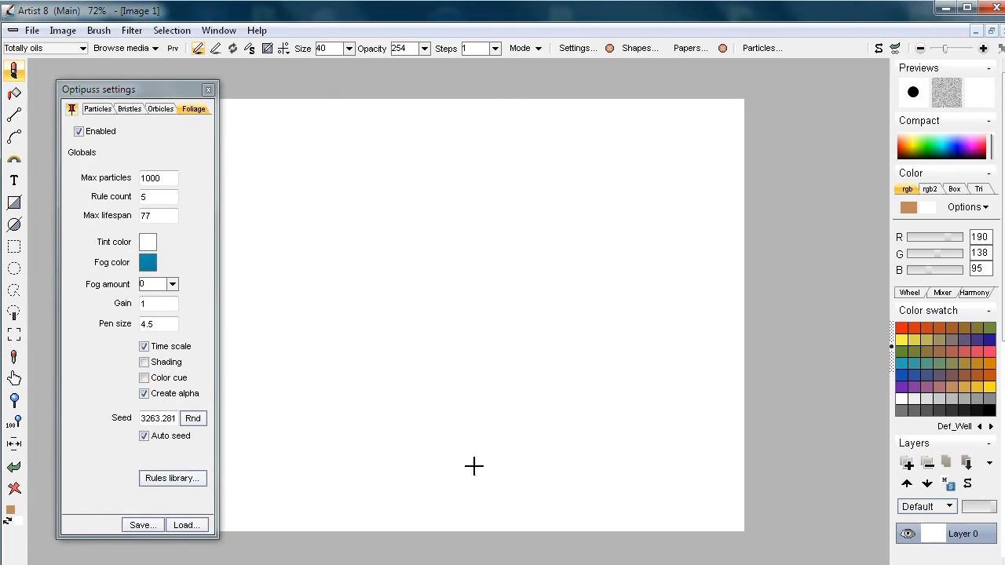
left_click(424, 476)
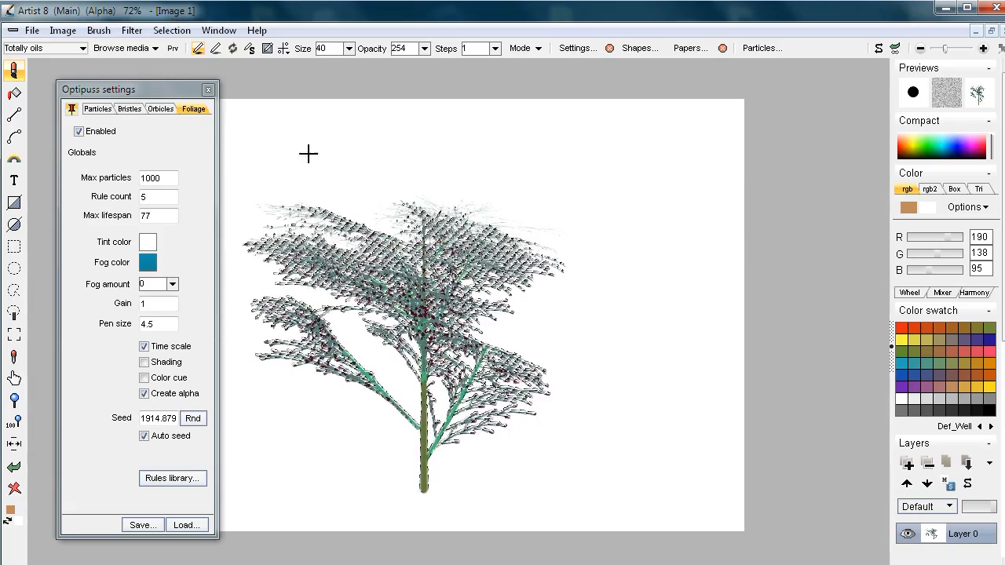
Turn the selected tree into a custom brush and disable foliage painting
left_click(99, 31)
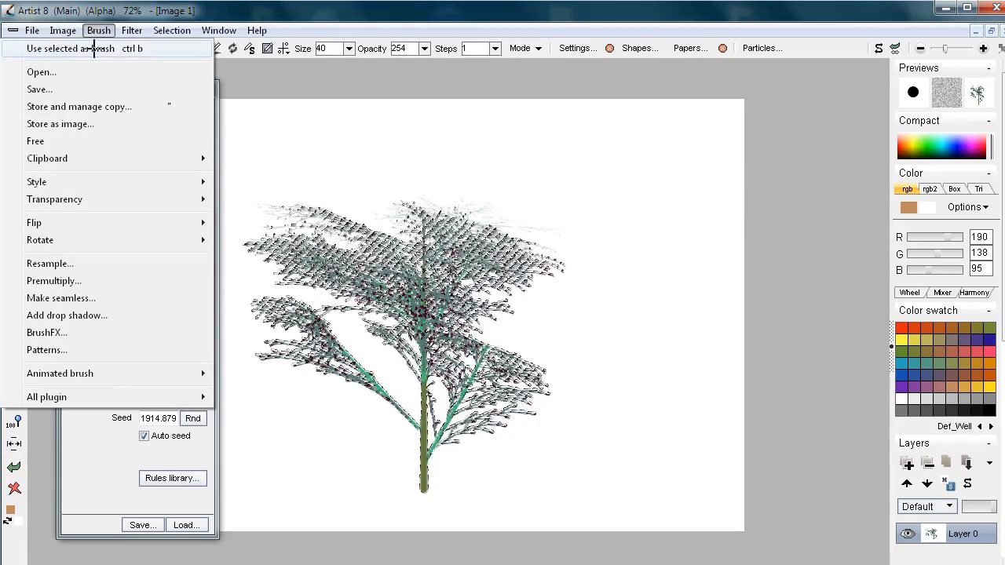
left_click(150, 49)
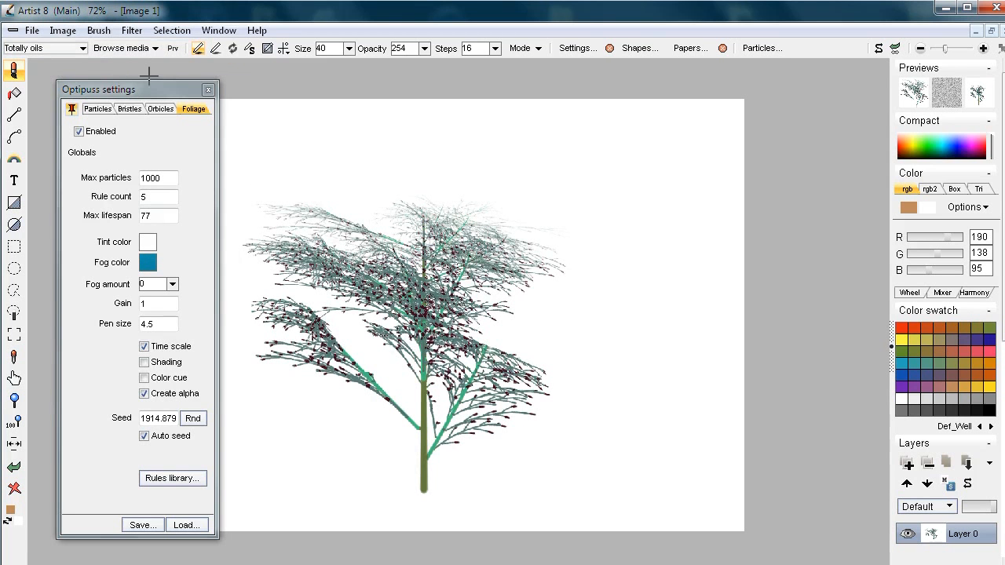
left_click(78, 131)
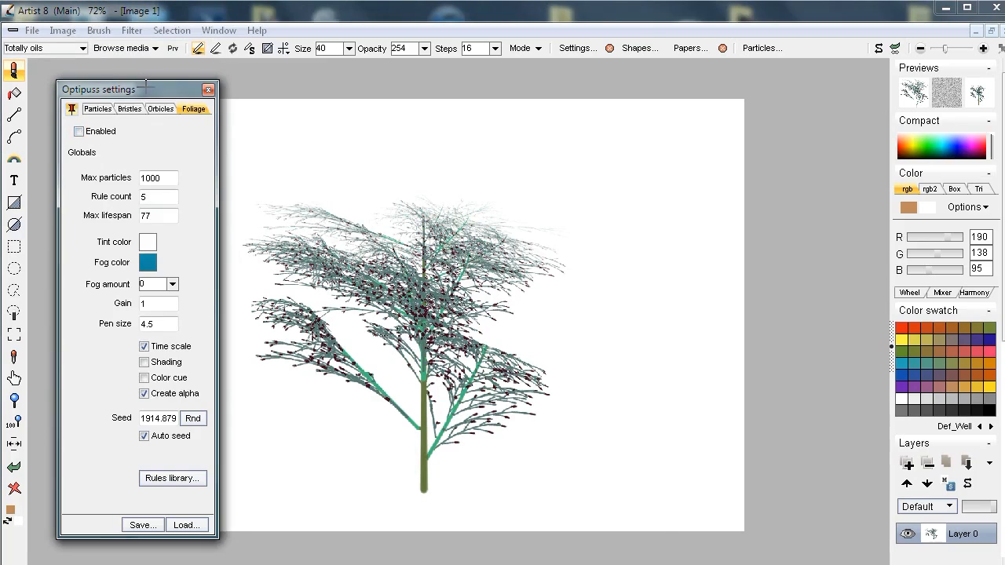
Turn on the brush preview and stamp several copies of the tree brush across the white canvas
left_click_drag(145, 88, 760, 561)
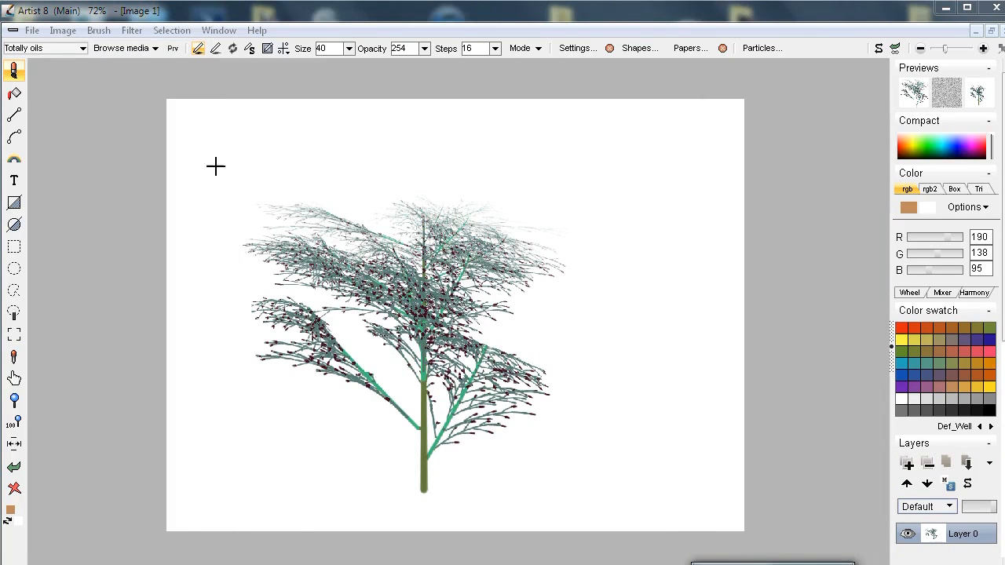
left_click(173, 47)
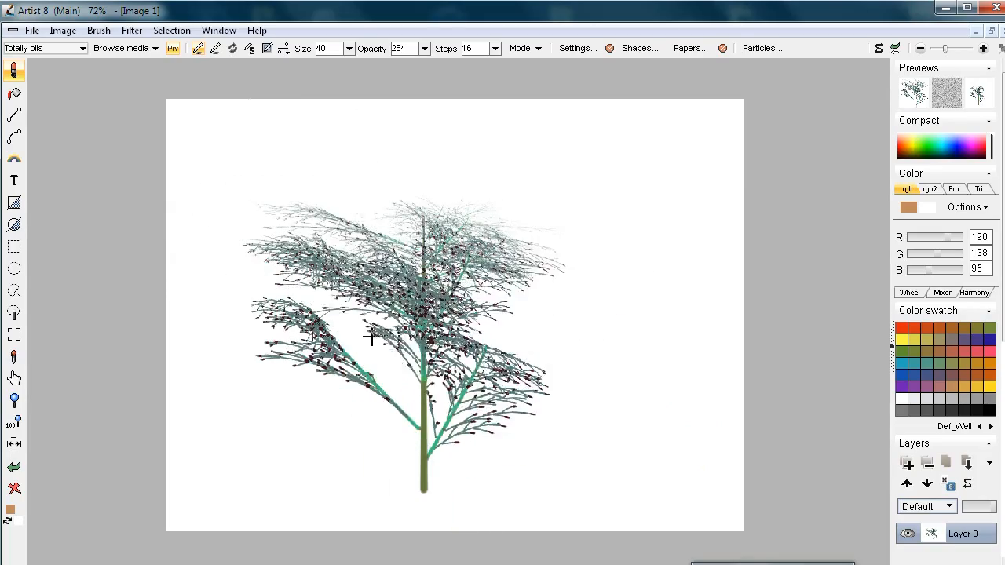
scroll(372, 336, "up", 6)
left_click_drag(518, 280, 422, 263)
mouse_move(699, 225)
left_mouse_down()
mouse_move(526, 319)
mouse_move(453, 332)
left_mouse_up()
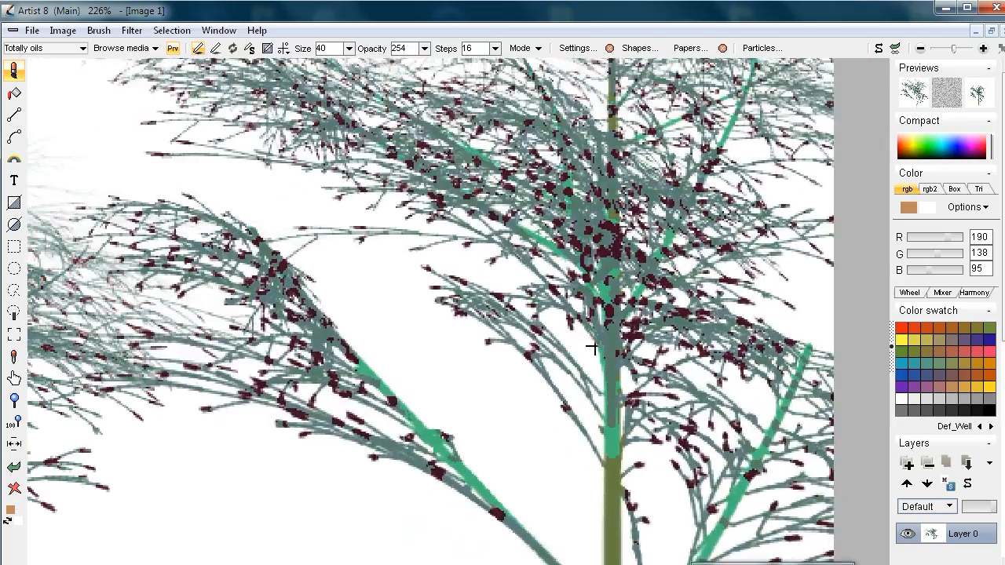
scroll(592, 348, "down", 7)
left_click(453, 442)
left_click(169, 391)
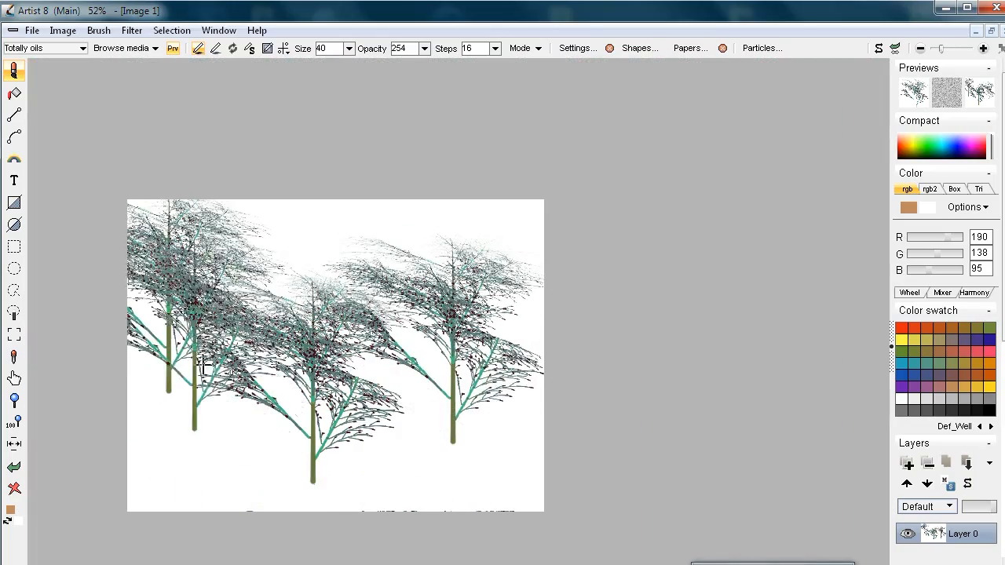
left_click(236, 511)
left_click(490, 511)
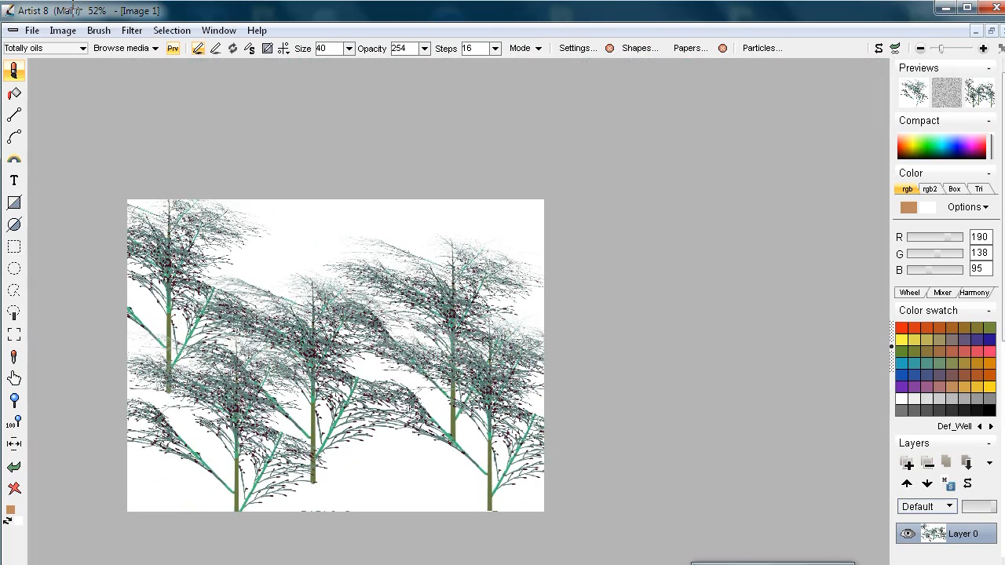
Look at the file formats offered for saving the custom brush, and close the dialog without saving
left_click(100, 30)
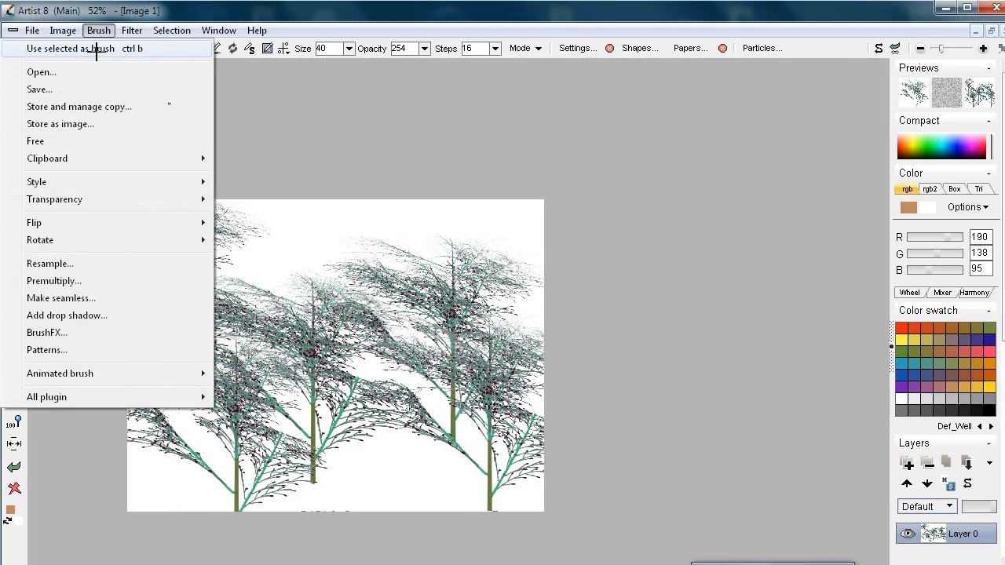
left_click(60, 89)
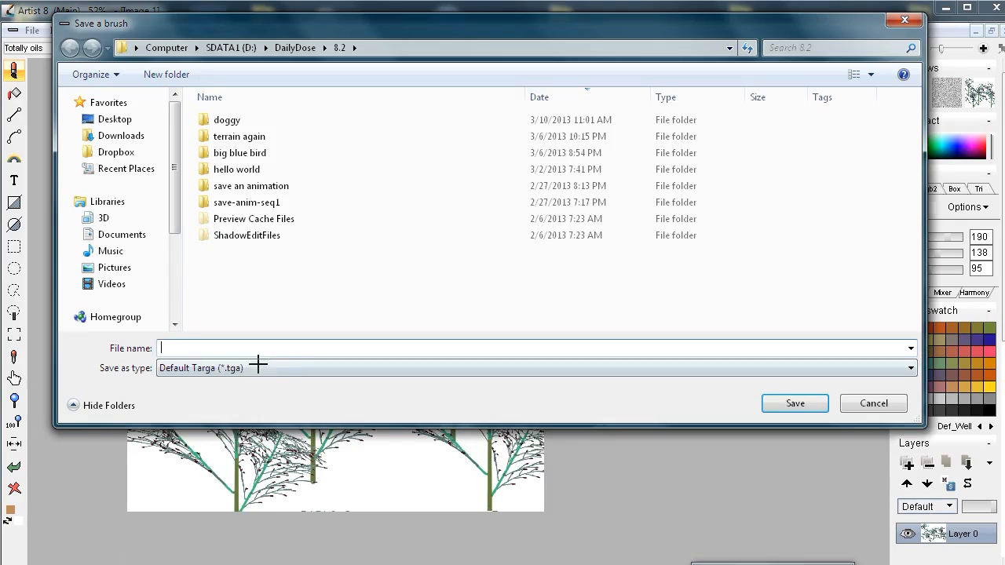
left_click(257, 366)
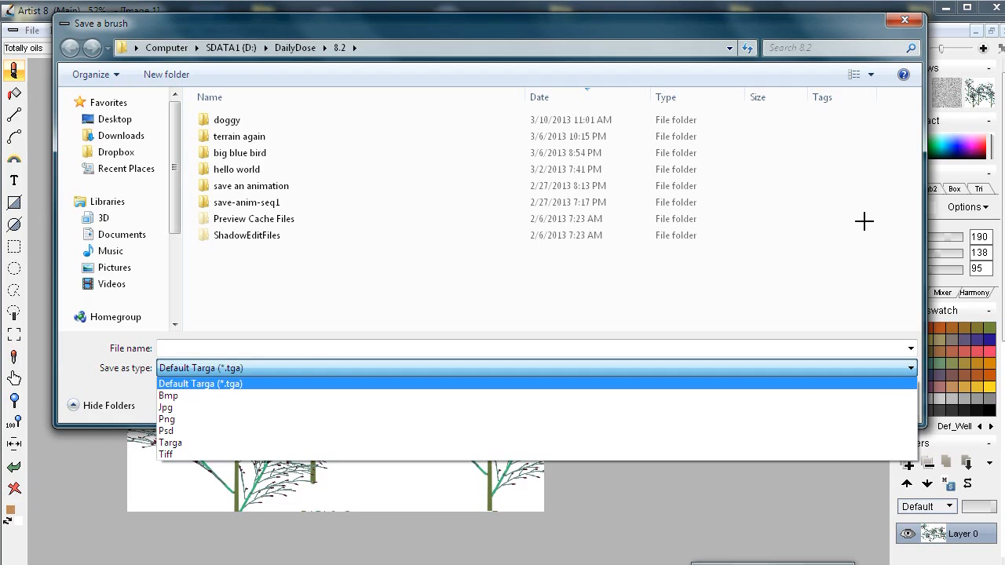
left_click(710, 23)
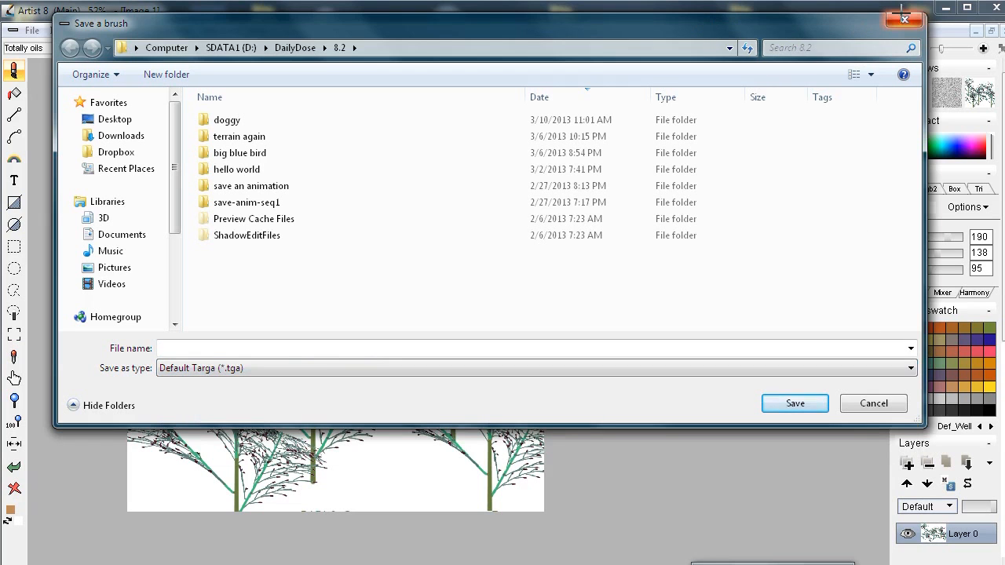
left_click(905, 19)
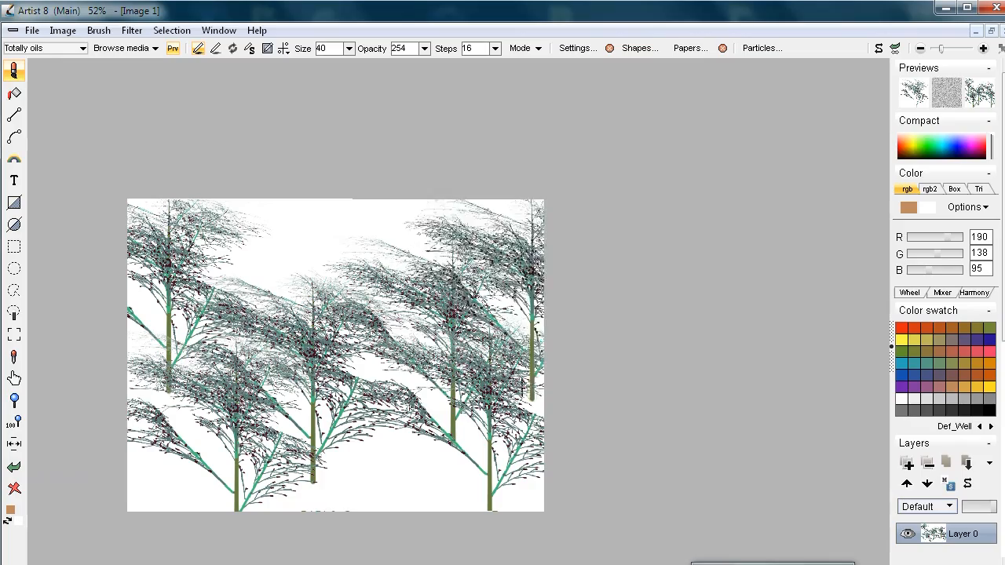
scroll(349, 284, "up", 2)
scroll(354, 366, "down", 3)
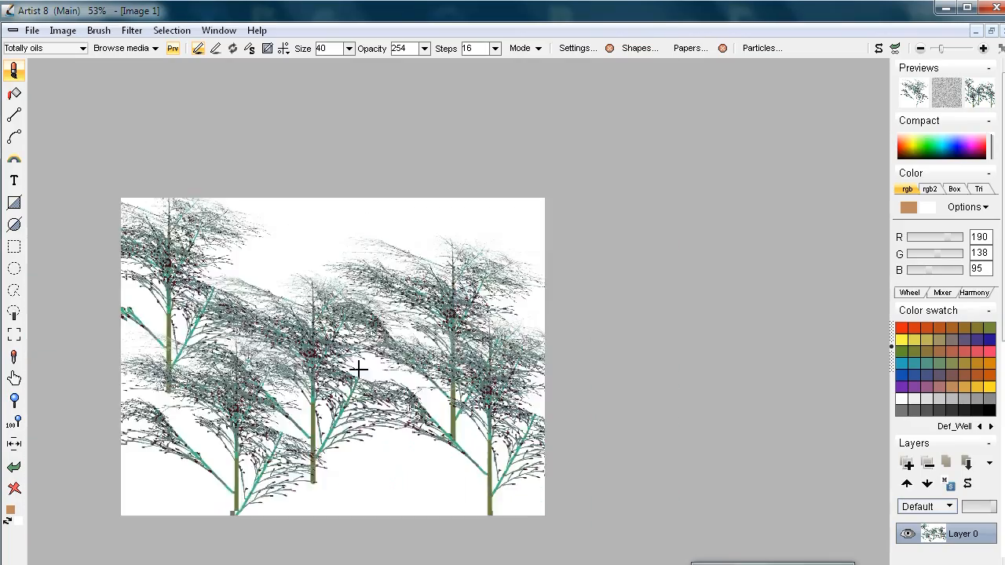
scroll(487, 298, "up", 2)
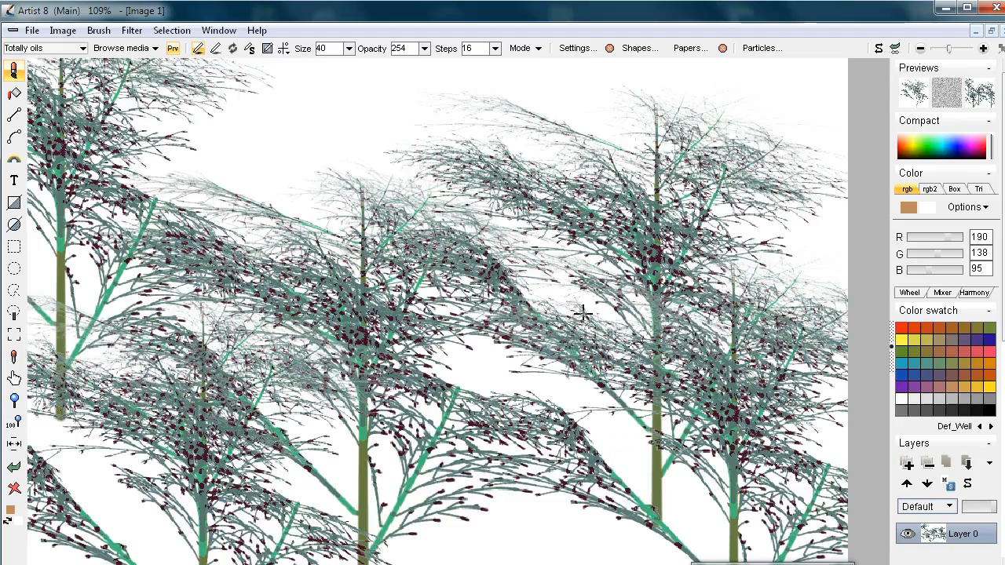
scroll(487, 298, "down", 2)
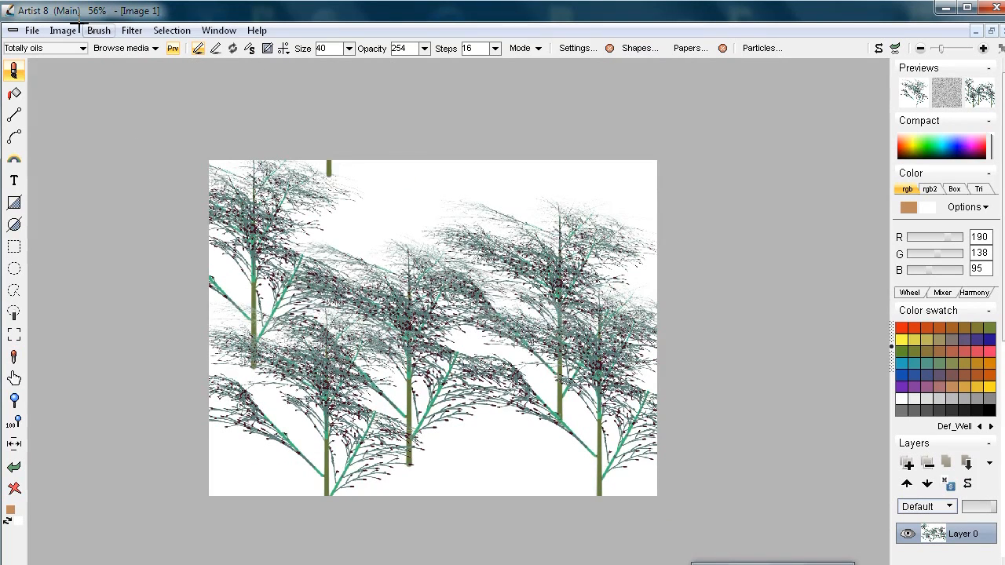
left_click(314, 179)
key("ctrl+z")
Render Plasma noise over the canvas in Grays at scale 7
left_click(133, 30)
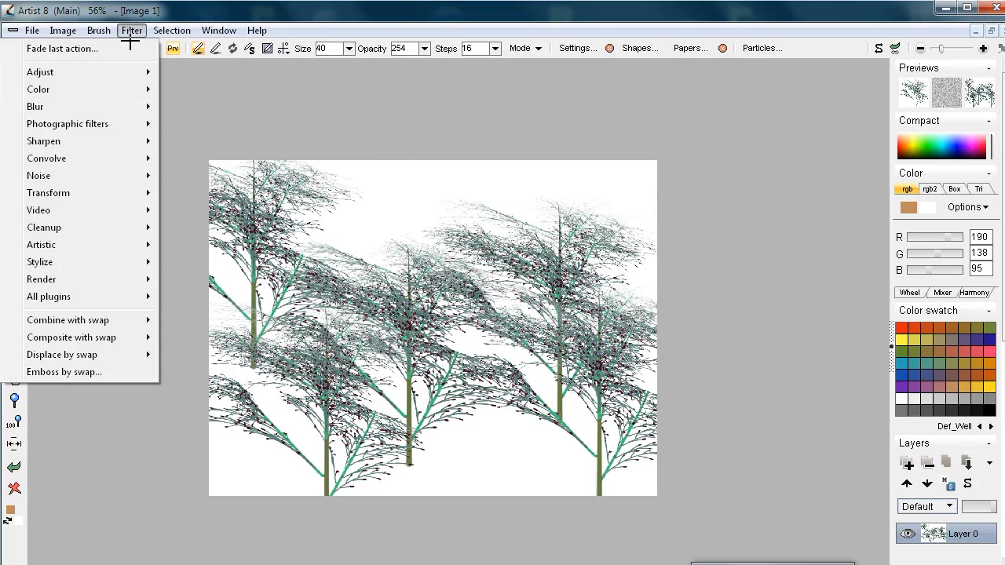
mouse_move(111, 66)
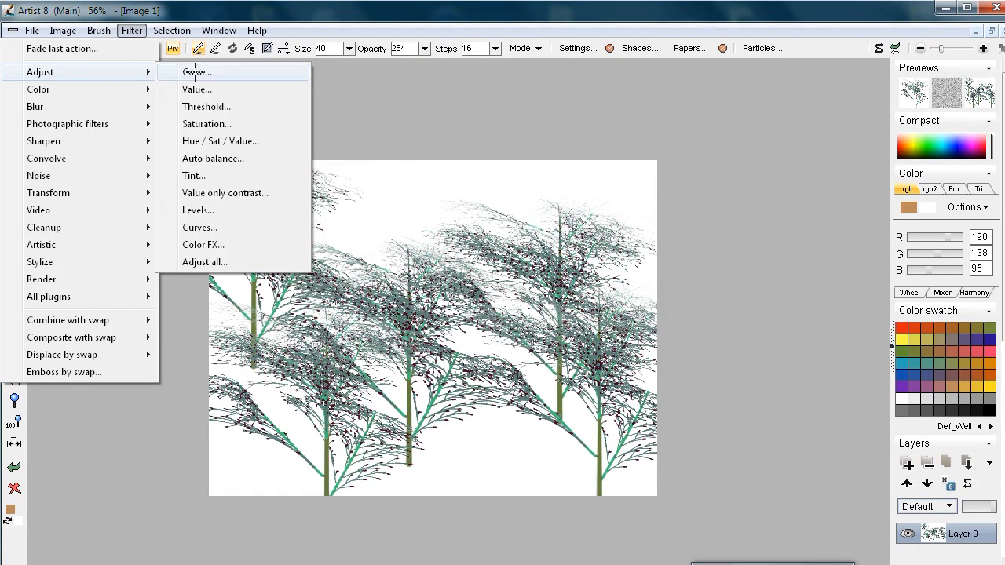
mouse_move(75, 278)
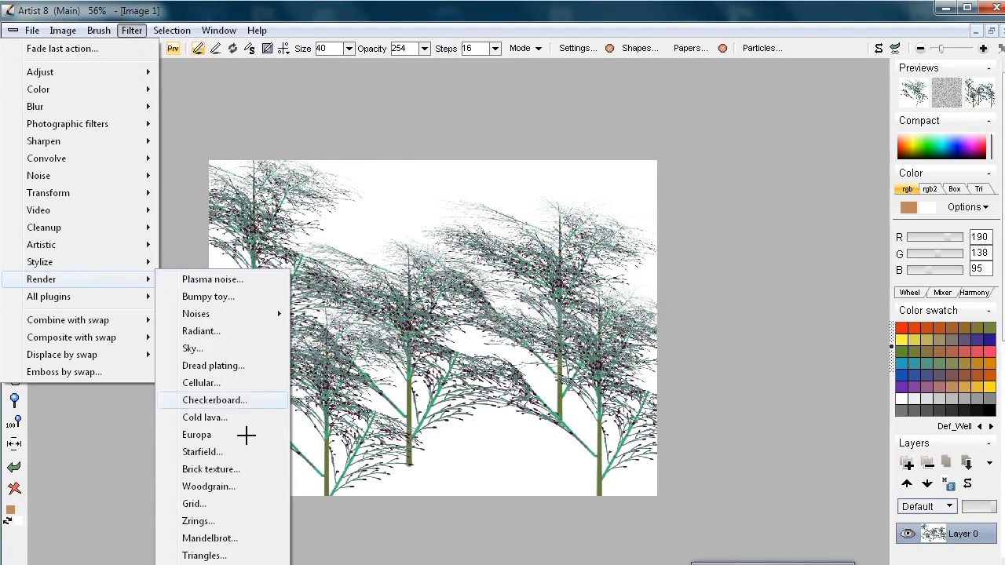
left_click(224, 279)
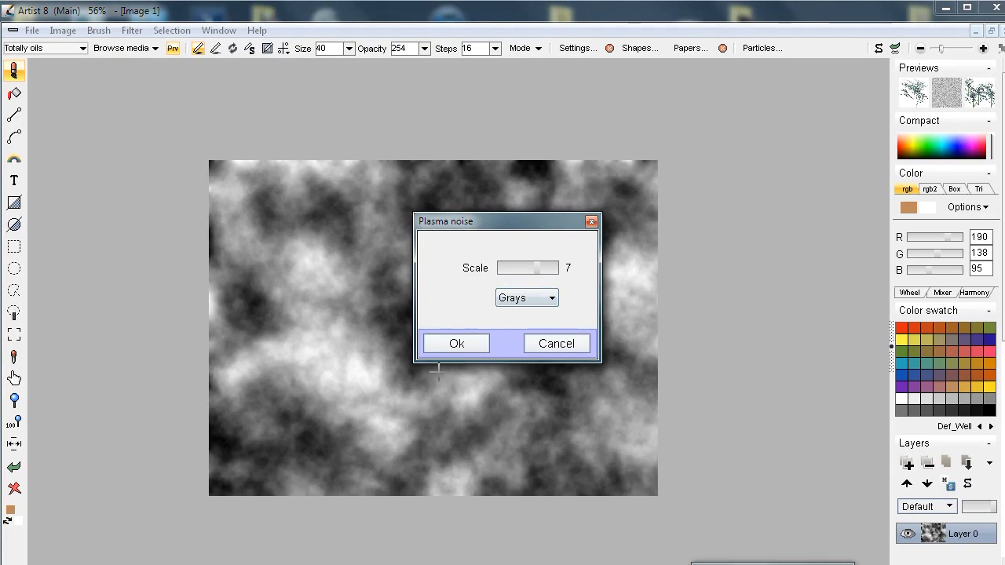
left_click(456, 342)
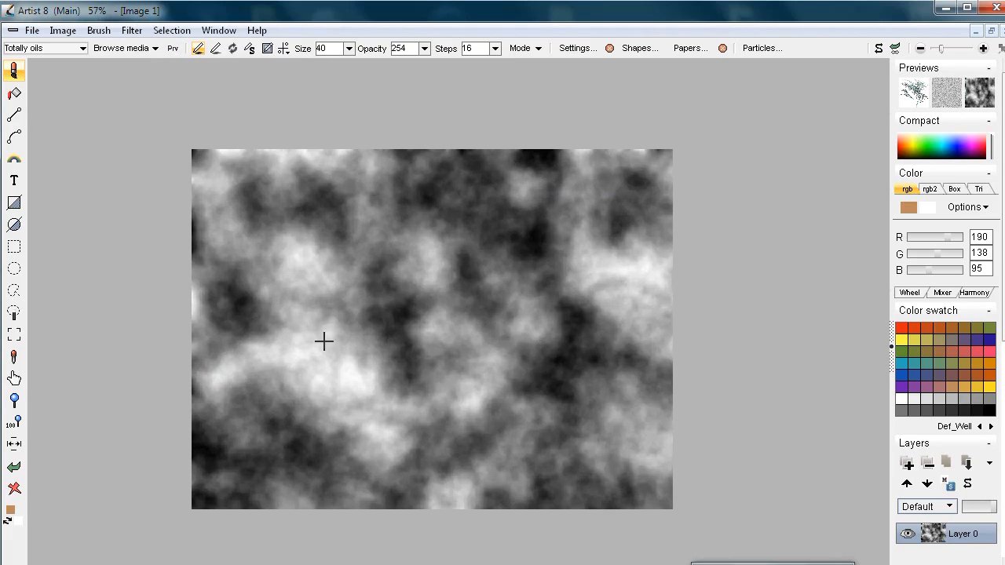
Open the Curves adjustment for the noise image and try plateau points on the RGB curve, removing unwanted points
scroll(325, 340, "up", 3)
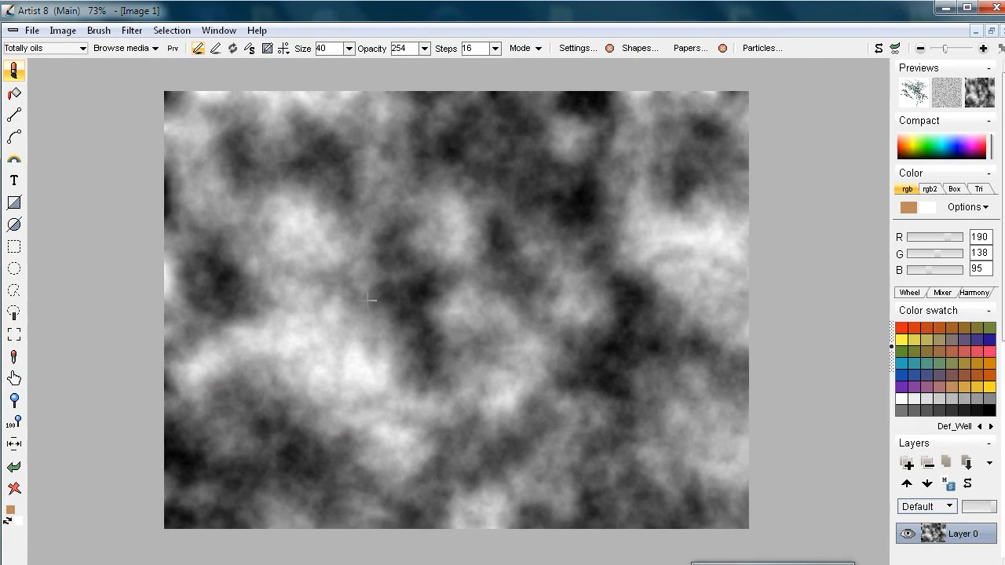
left_click(131, 30)
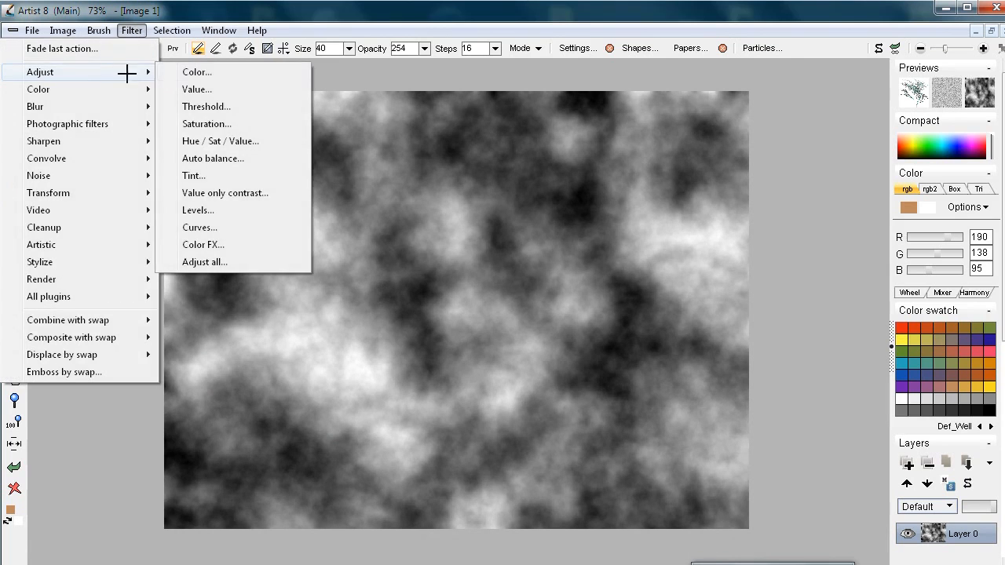
left_click(233, 227)
left_click_drag(504, 131, 181, 150)
left_click_drag(190, 259, 218, 212)
right_click(218, 212)
left_click_drag(201, 268, 133, 355)
right_click(200, 288)
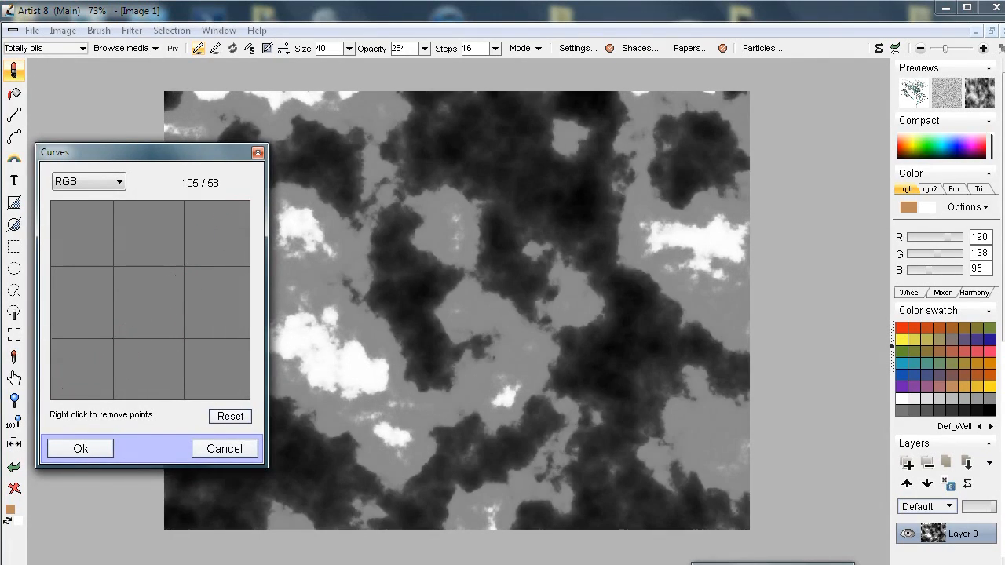
Shape the RGB curve into a staircase of steps from shadows to highlights and apply it to the noise image
mouse_move(88, 378)
left_mouse_down()
mouse_move(94, 368)
mouse_move(77, 393)
left_mouse_up()
left_click(78, 393)
left_click_drag(133, 355, 125, 362)
left_click_drag(154, 295, 204, 252)
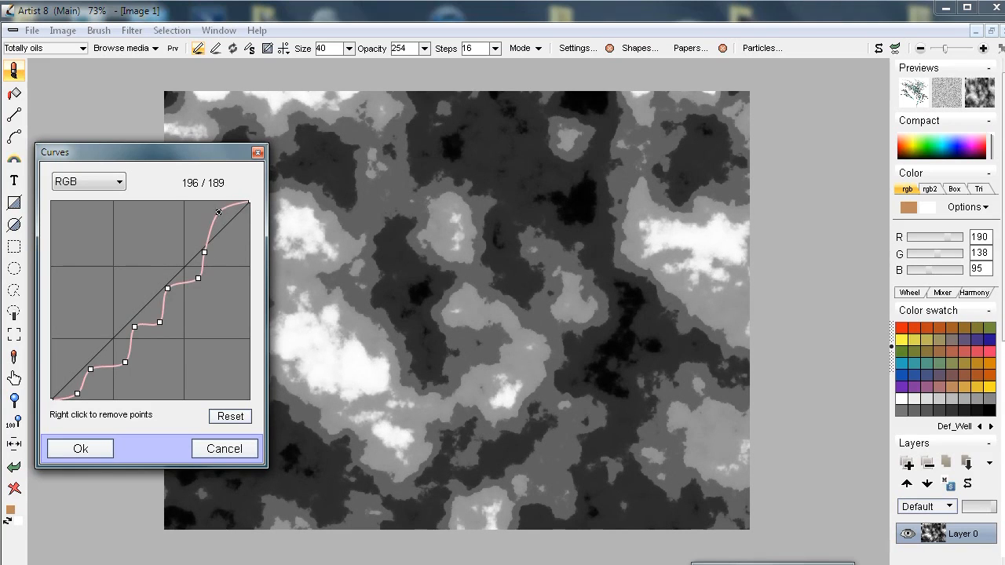
left_click(229, 241)
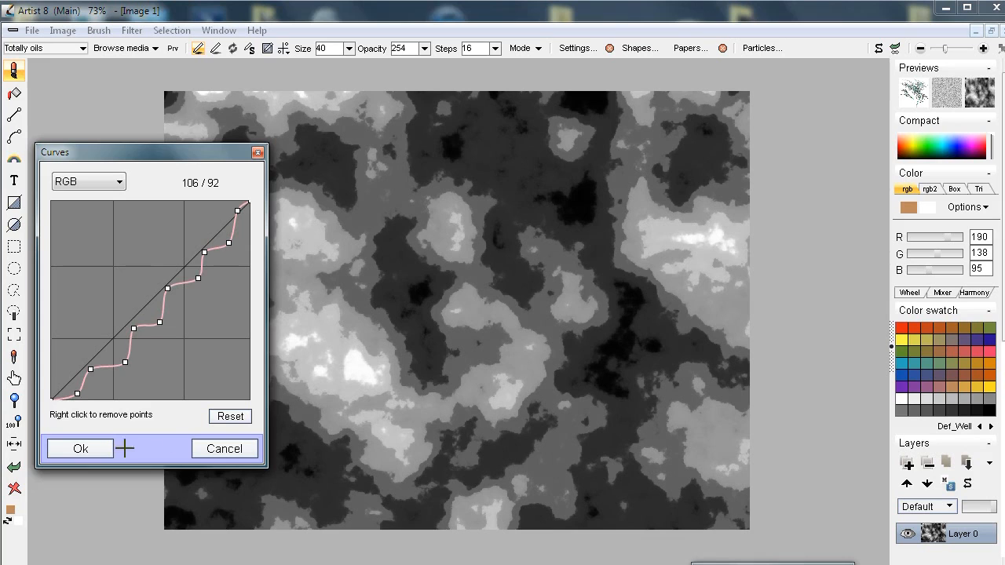
left_click(82, 448)
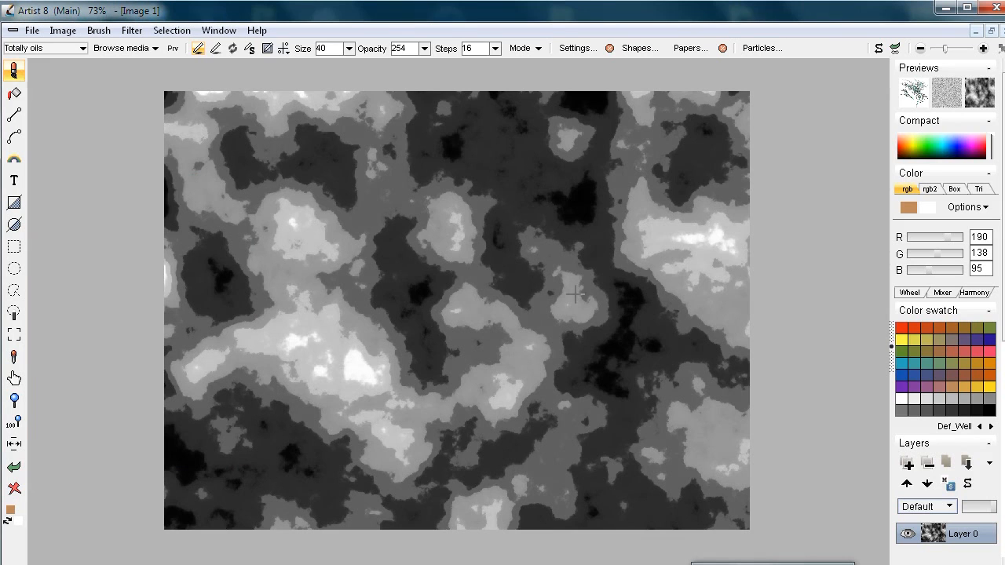
Store a copy of the terraced noise image and move its window out of the way
scroll(344, 276, "up", 2)
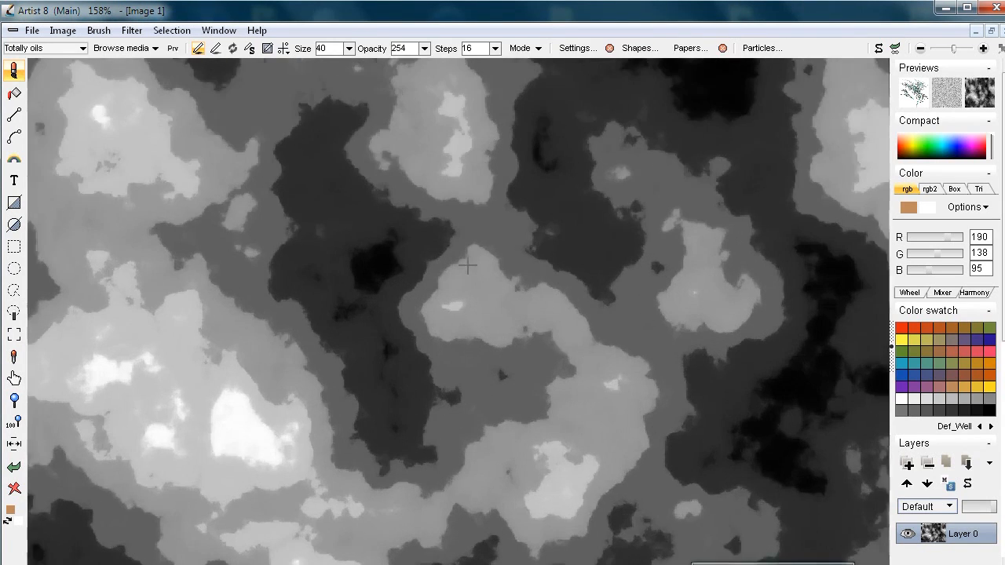
mouse_move(502, 280)
left_mouse_down()
mouse_move(460, 280)
mouse_move(518, 278)
mouse_move(499, 272)
left_mouse_up()
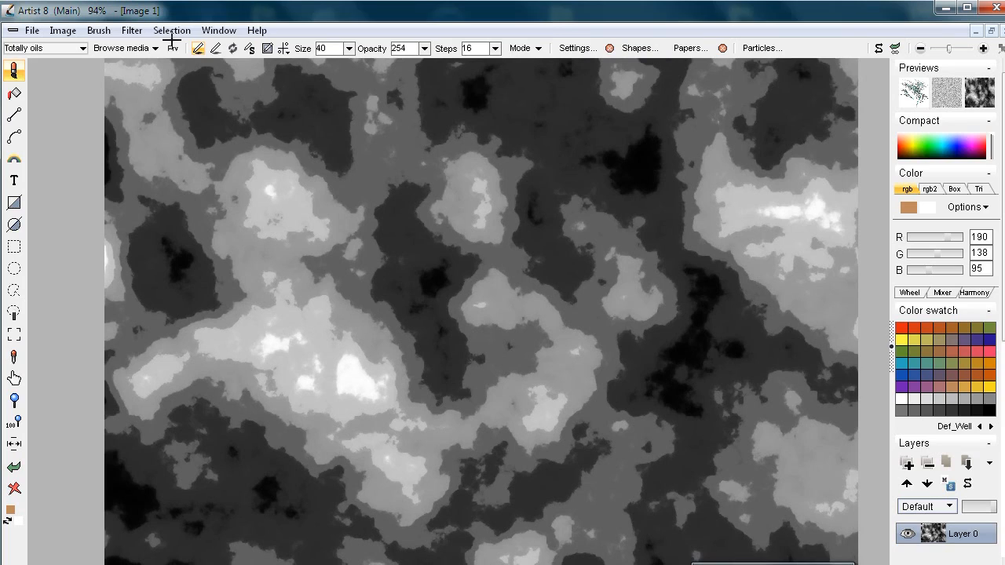
left_click(62, 30)
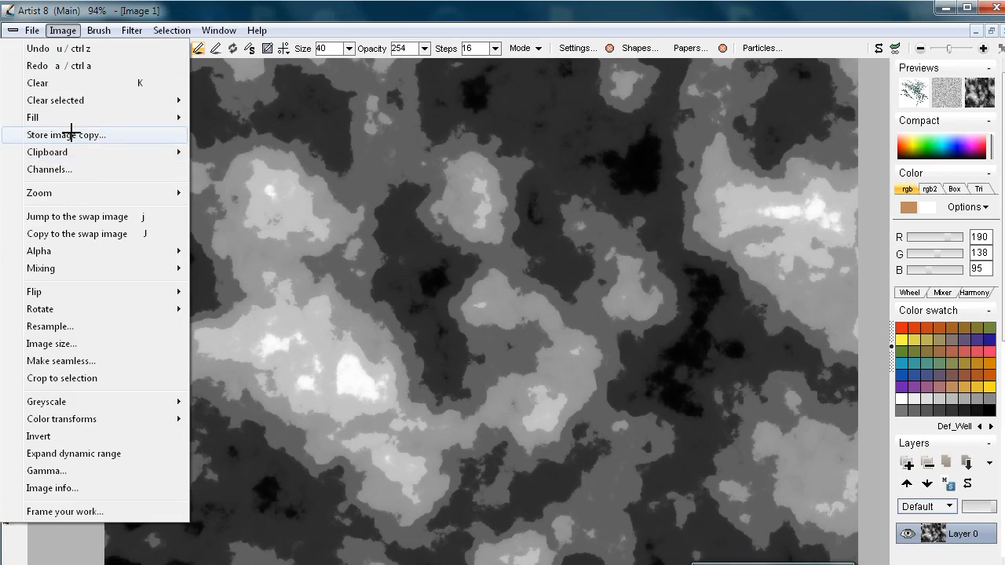
left_click(71, 135)
left_click_drag(119, 112, 55, 562)
Open the 3D Designer transform for the terraced noise image and move its dialog clear of the terrain
left_click(128, 31)
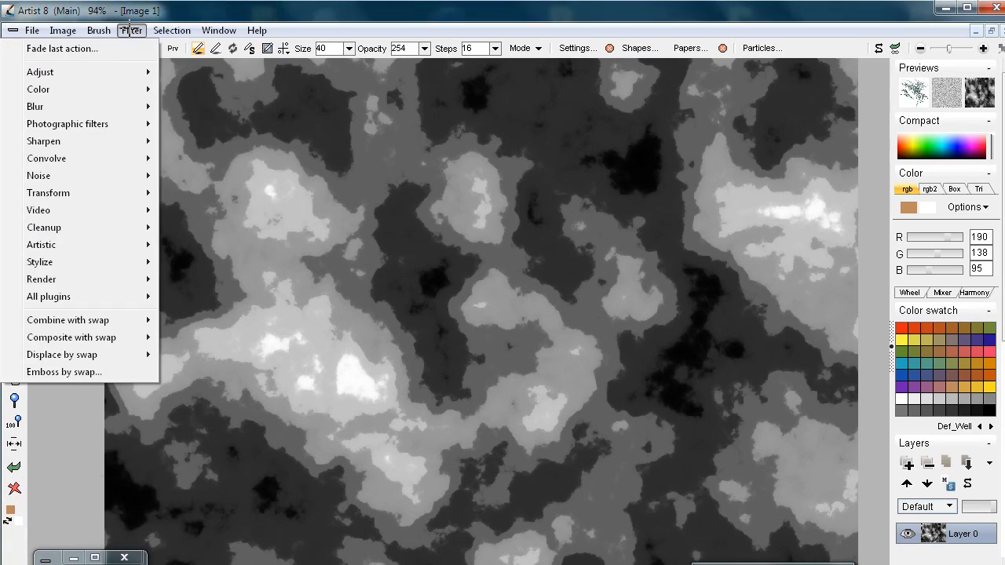
mouse_move(84, 163)
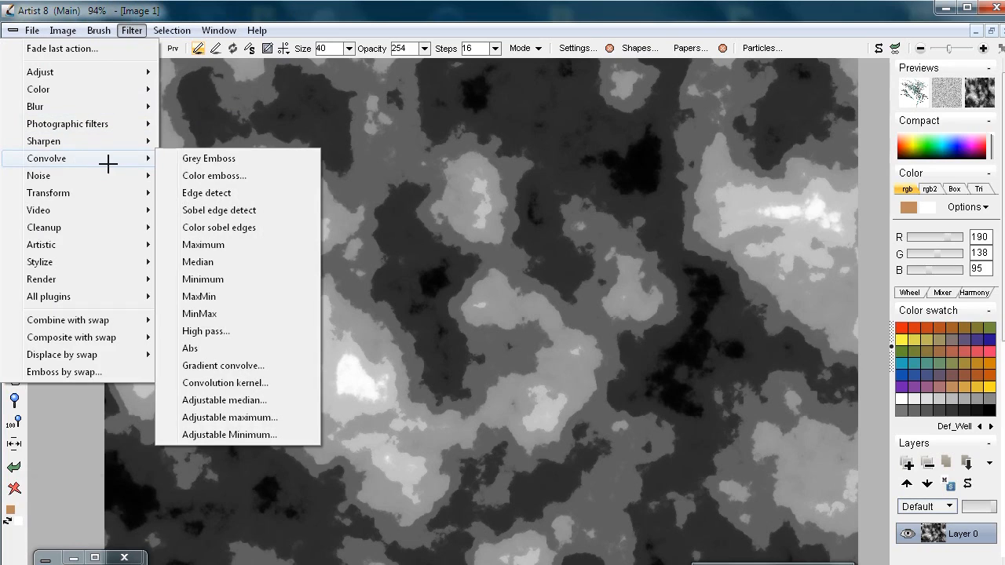
mouse_move(95, 195)
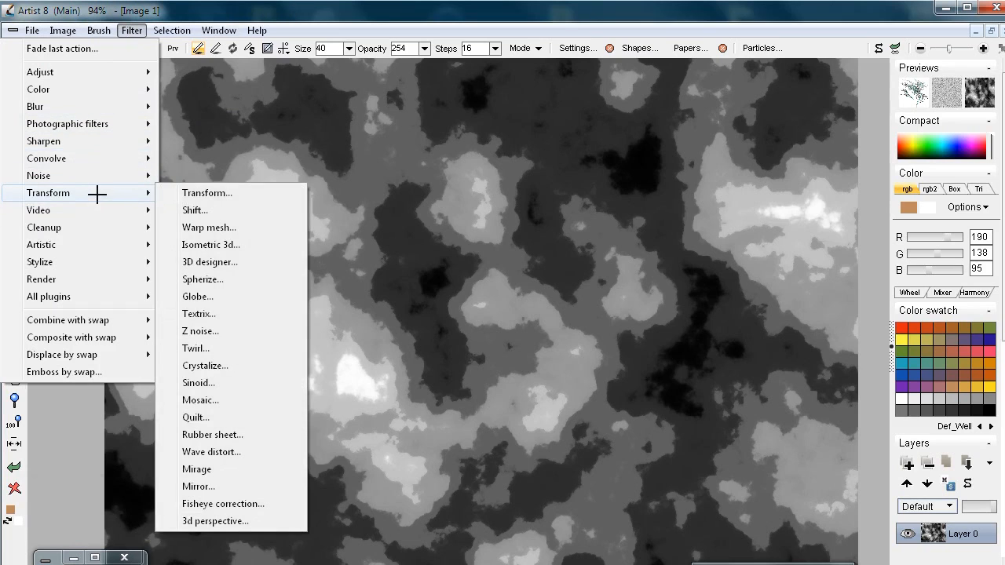
left_click(220, 261)
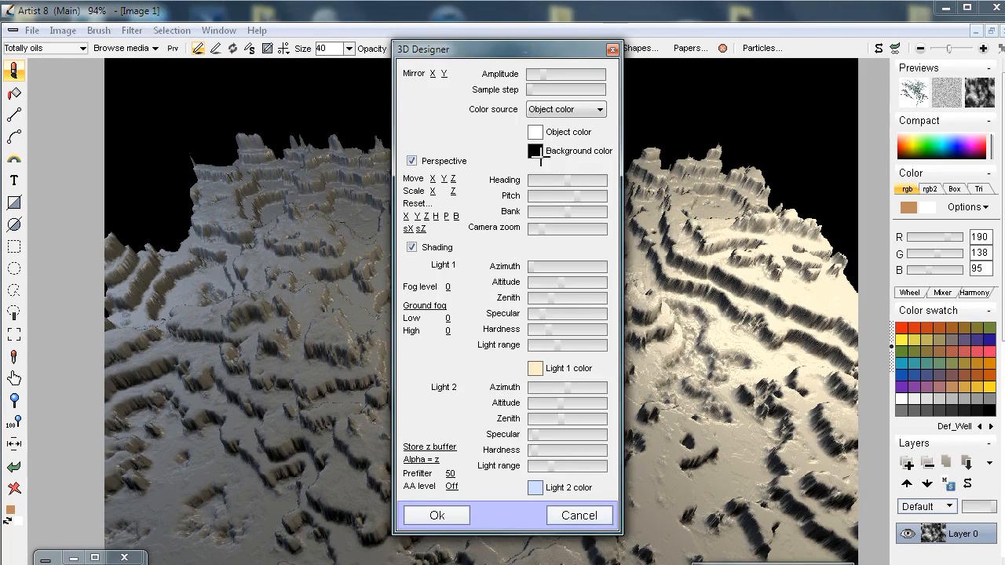
left_click_drag(539, 52, 214, 61)
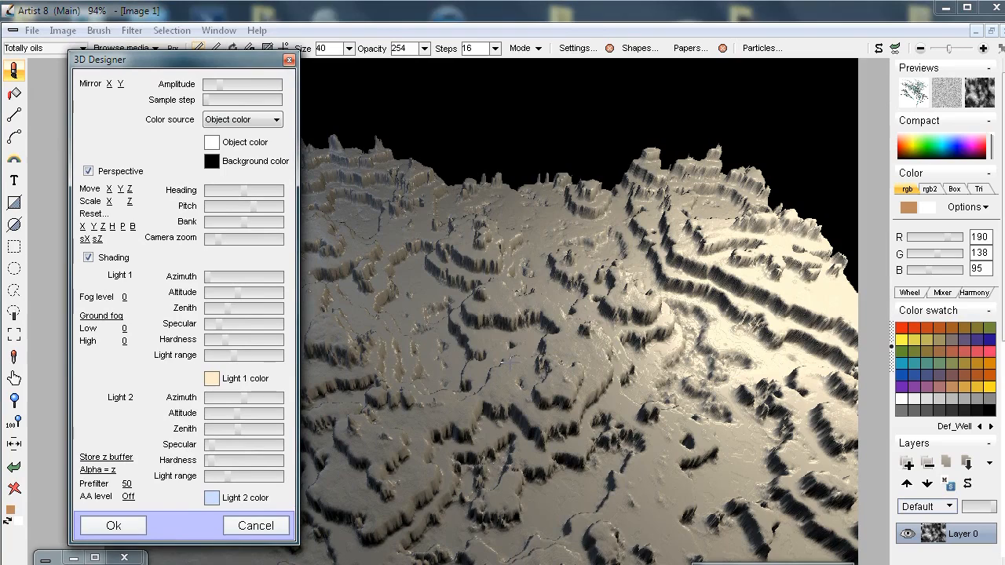
Increase the 3D terrain's Amplitude and turn off its Shading
mouse_move(247, 190)
left_mouse_down()
mouse_move(267, 186)
mouse_move(243, 187)
left_mouse_up()
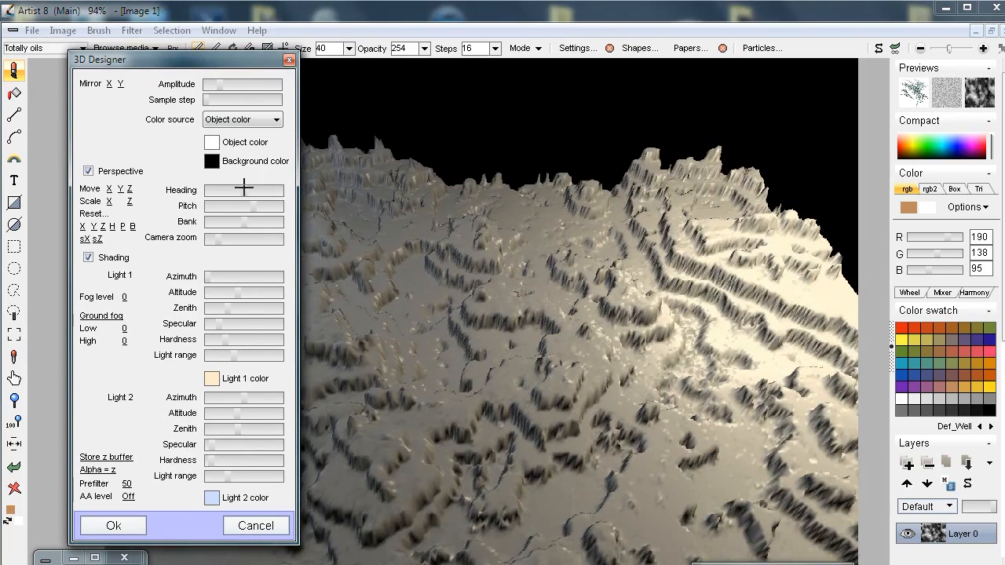
mouse_move(226, 83)
left_mouse_down()
mouse_move(247, 81)
mouse_move(234, 87)
left_mouse_up()
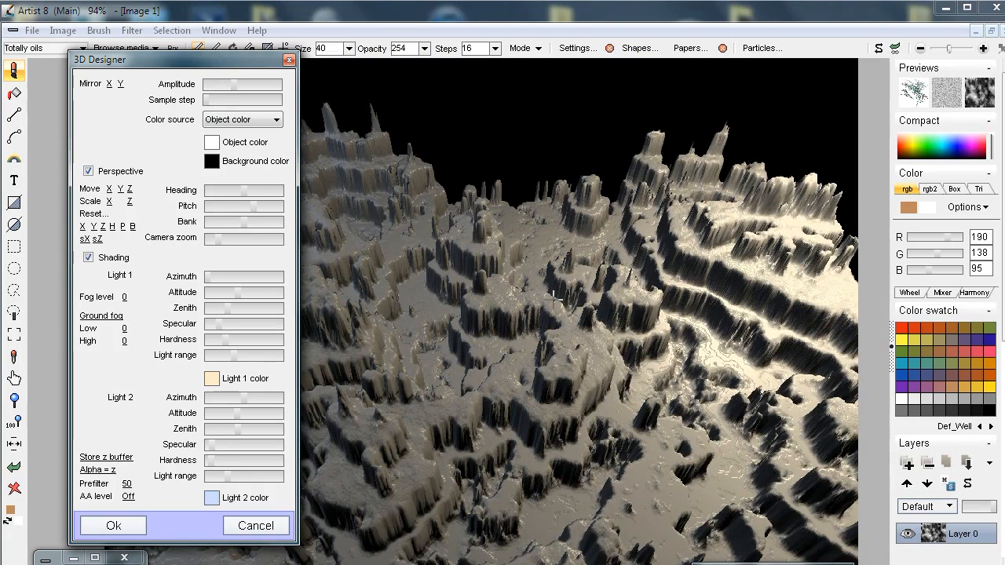
left_click(88, 258)
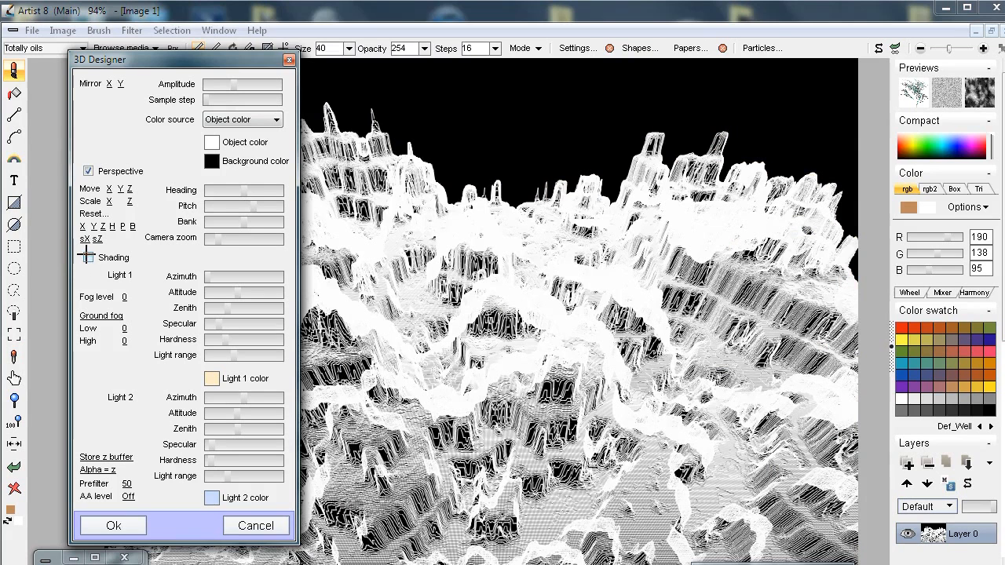
Turn the terrain's Shading back on and compare the view with Perspective off and on, leaving Perspective enabled
left_click(88, 257)
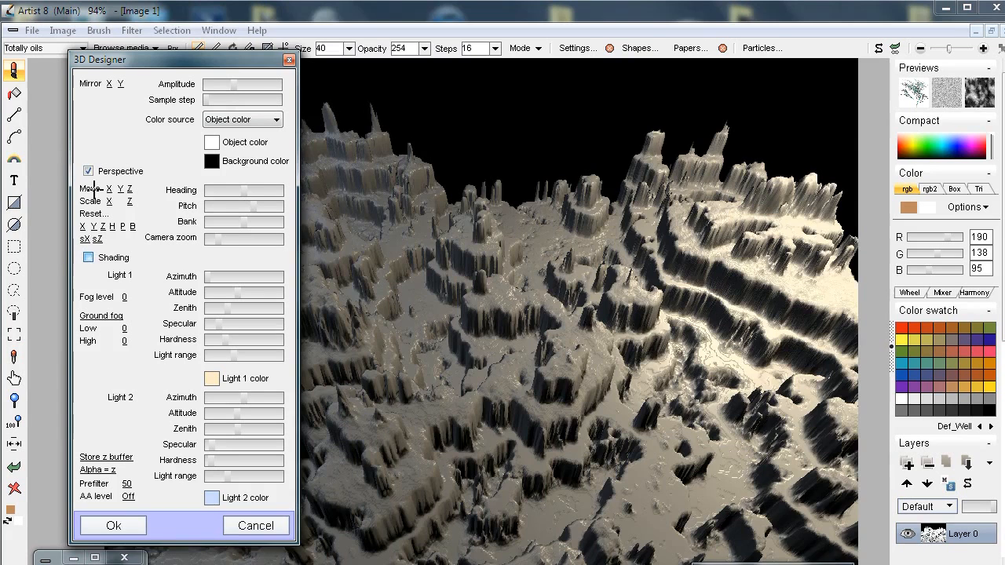
left_click(87, 171)
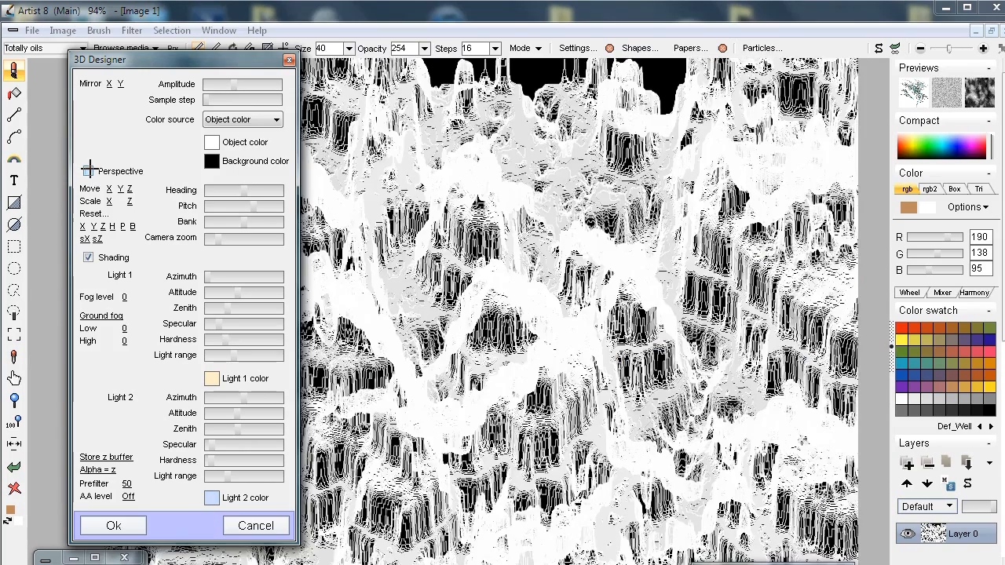
left_click(88, 170)
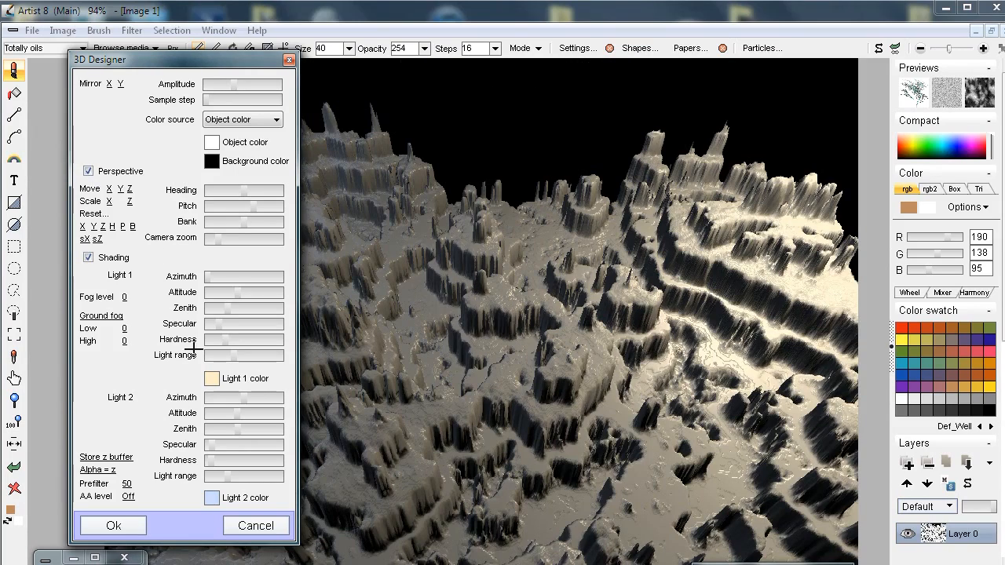
Reduce the terrain's Camera zoom and Heading and stretch it by increasing its Z scale
left_click_drag(232, 237, 209, 245)
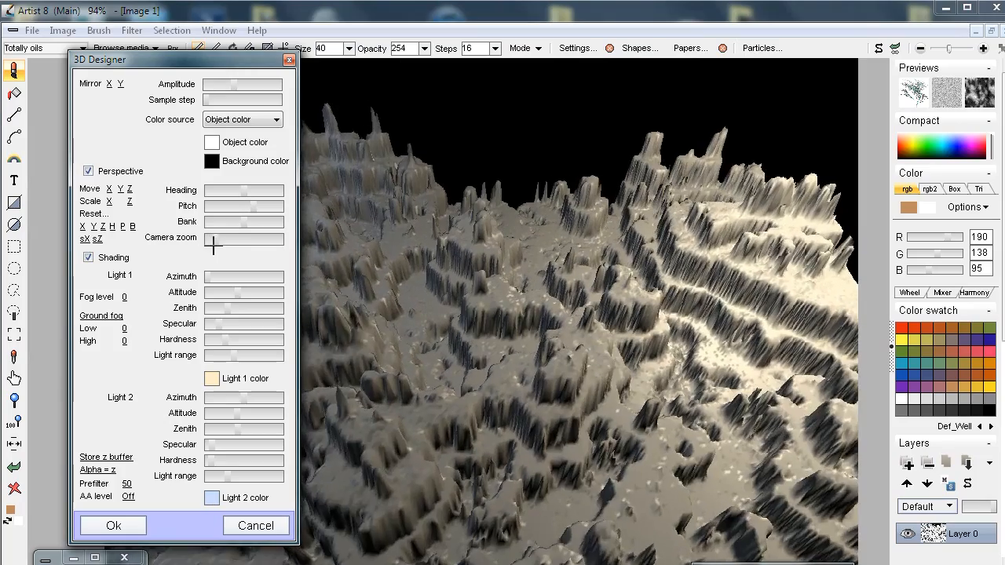
left_click_drag(239, 193, 228, 191)
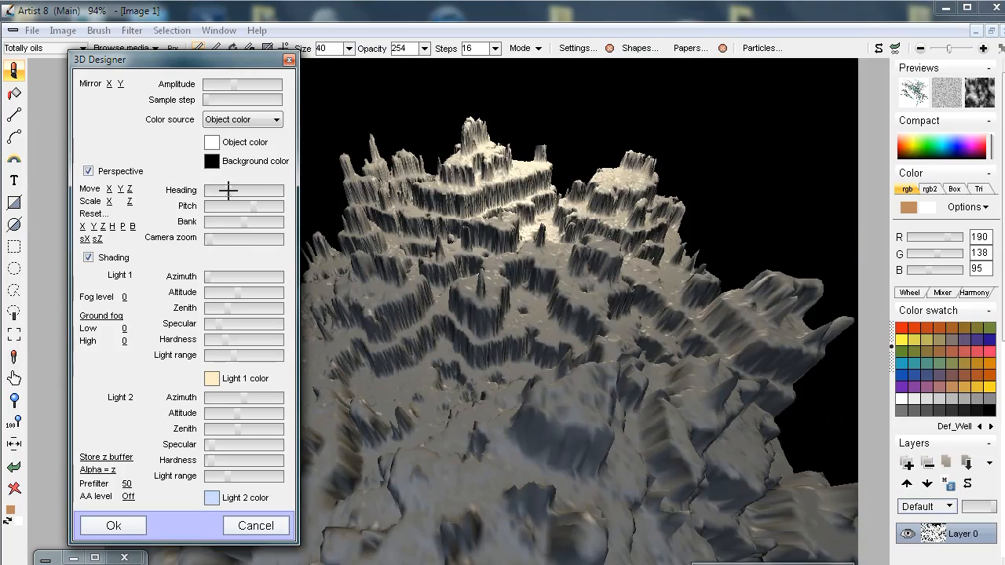
left_click_drag(130, 201, 165, 203)
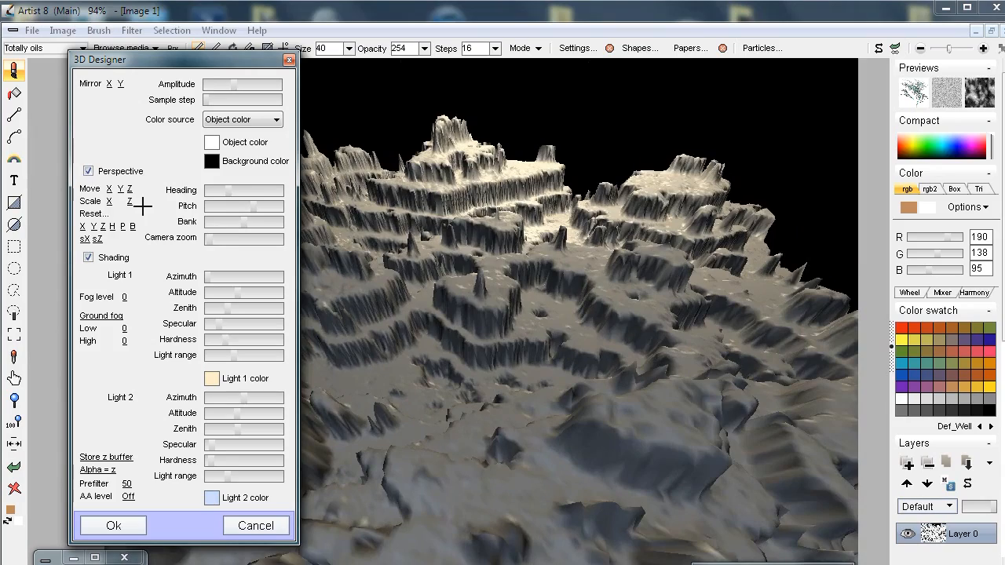
Flatten the terrain with a lower Amplitude, reduce its Pitch towards the horizon and move it farther back along Z
left_click_drag(227, 84, 222, 84)
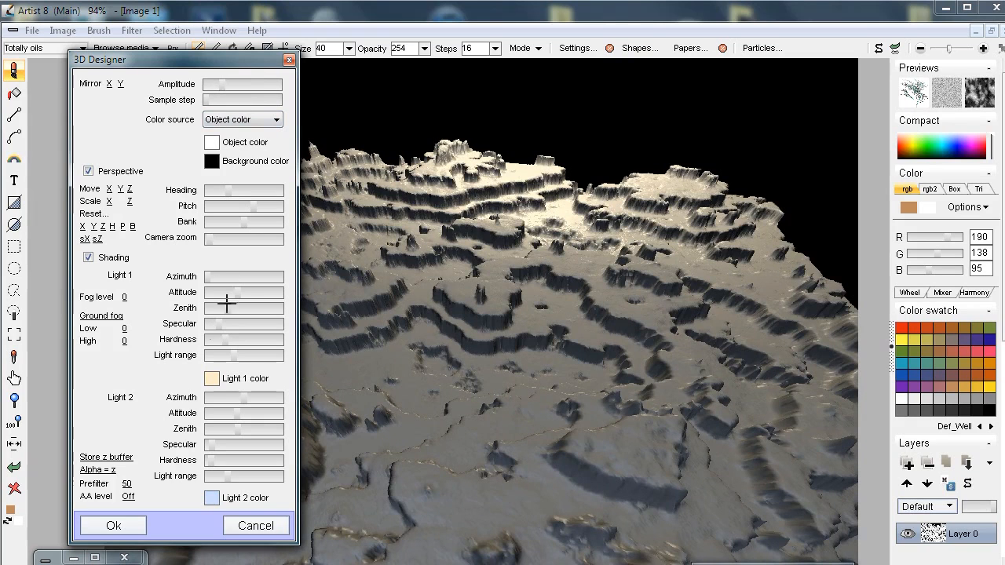
left_click_drag(259, 205, 248, 208)
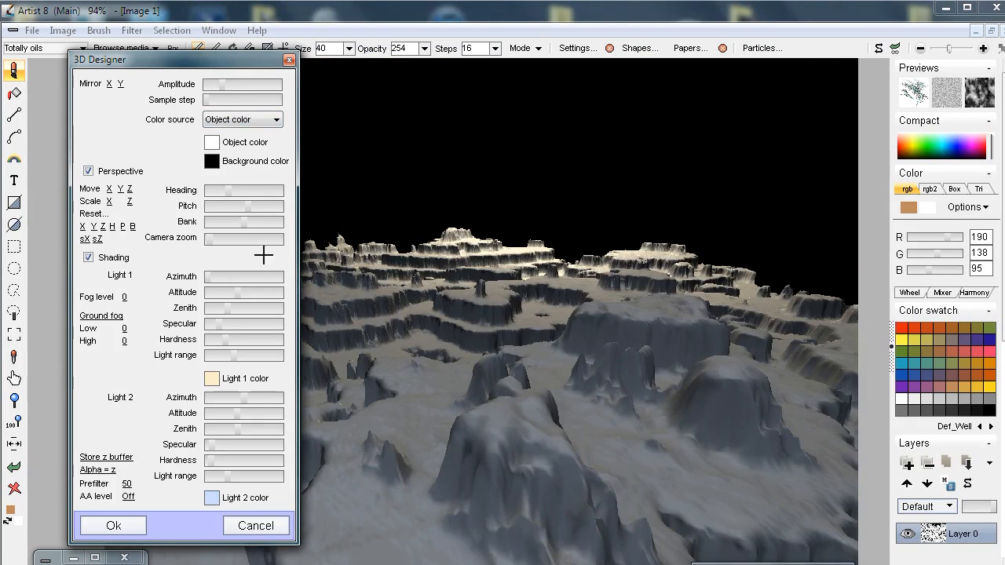
left_click_drag(133, 189, 202, 268)
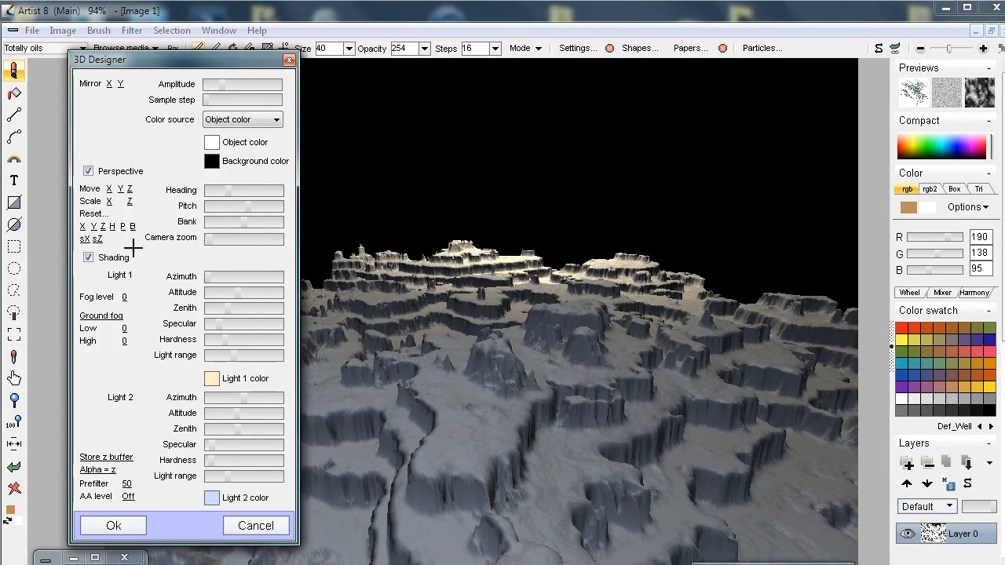
Set the Fog level to 0.288 and change the Background color from black to a pale blue-green
left_click_drag(124, 297, 209, 143)
left_click(212, 160)
left_click_drag(253, 178, 585, 193)
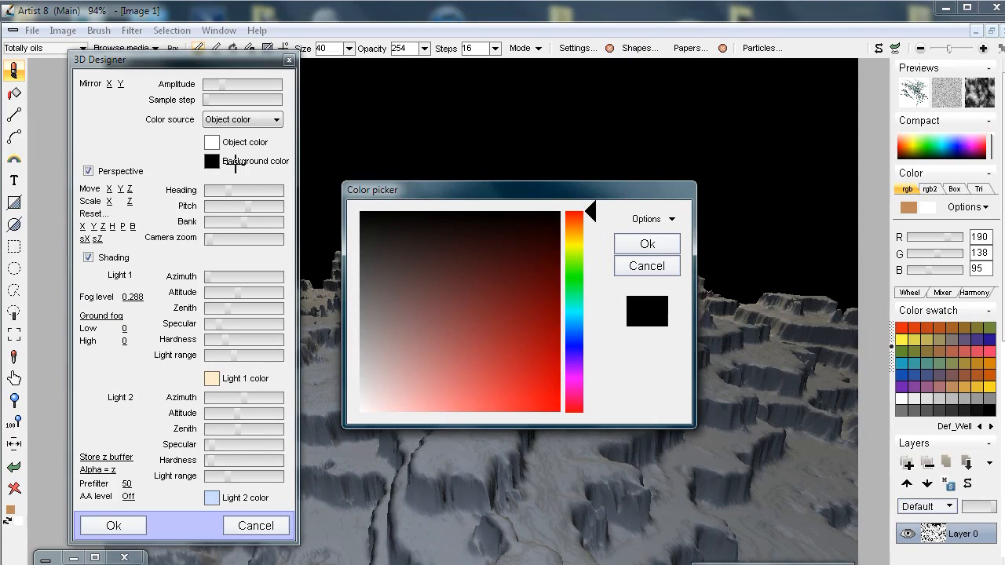
left_click(573, 306)
left_click(388, 383)
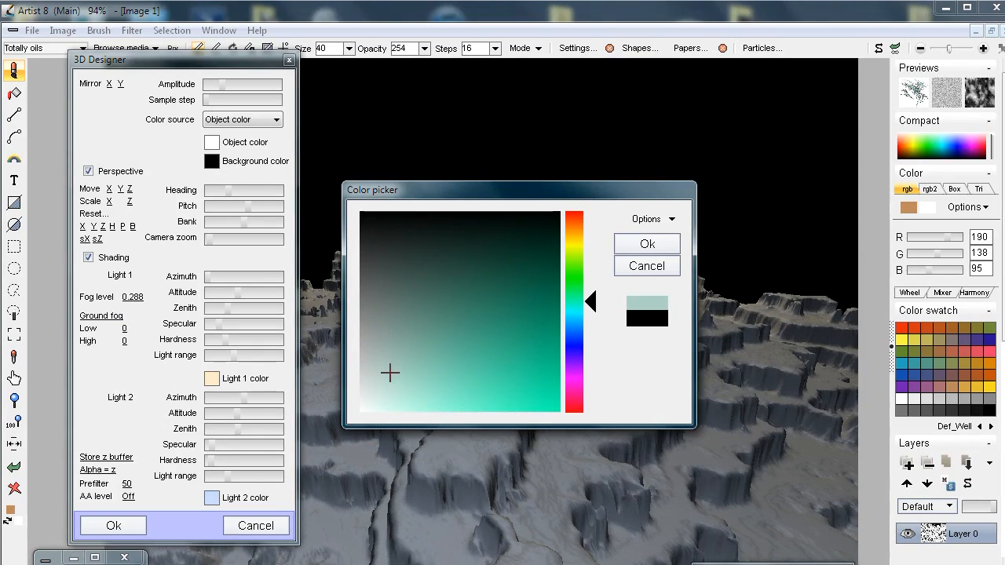
left_click(647, 244)
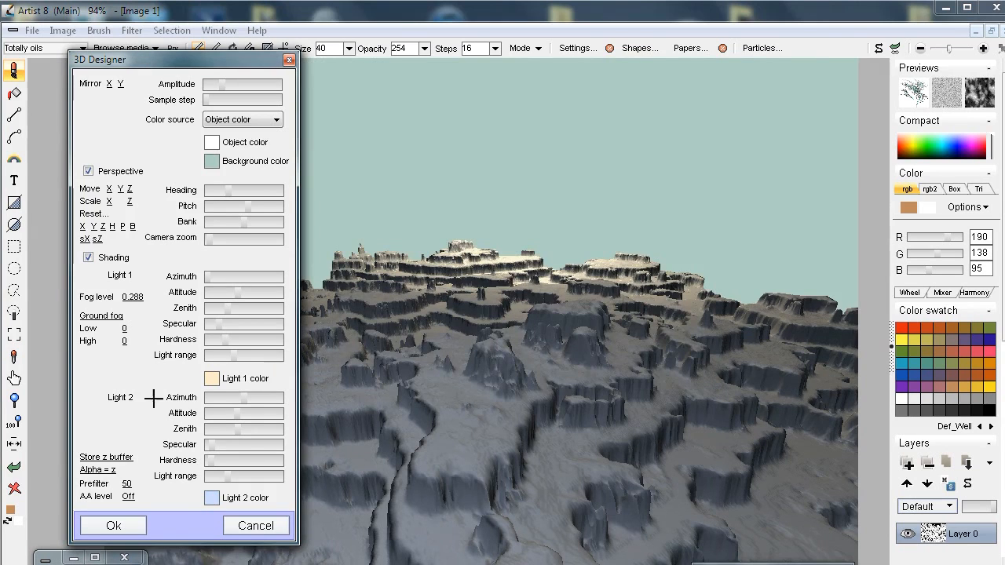
Set the Fog level to 0.6045 and add linear Ground fog with a High value of 113
left_click_drag(130, 297, 288, 319)
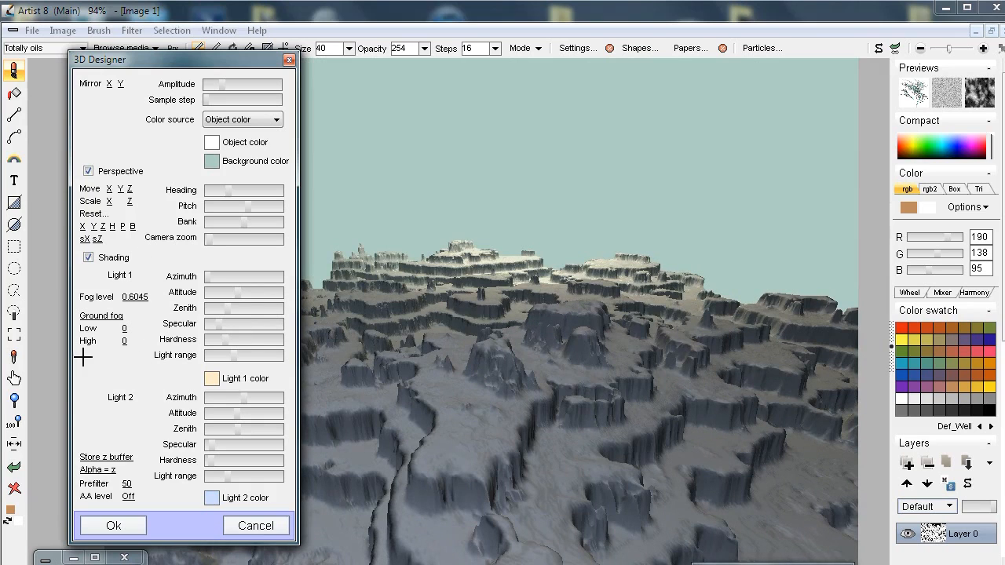
left_click(109, 315)
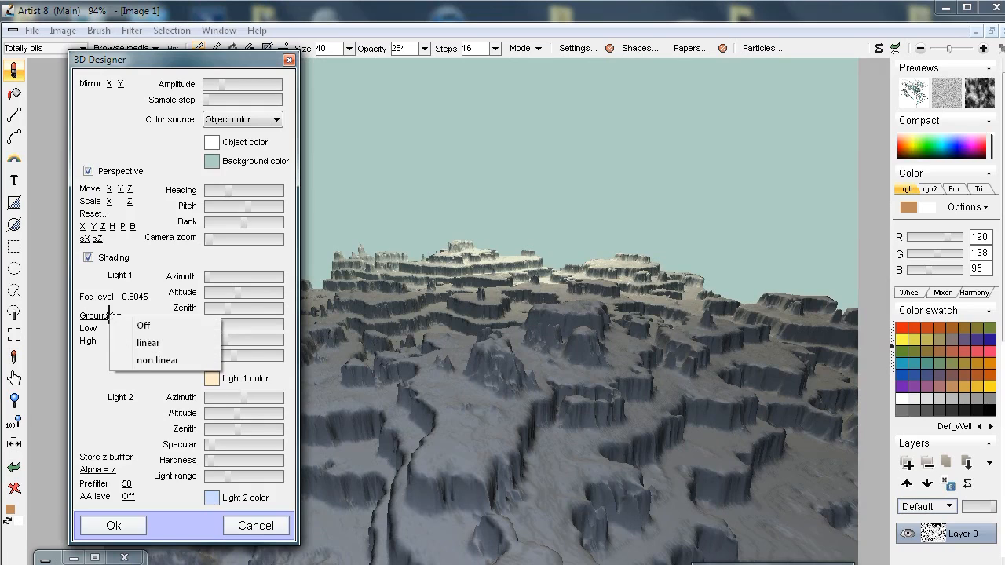
left_click(143, 343)
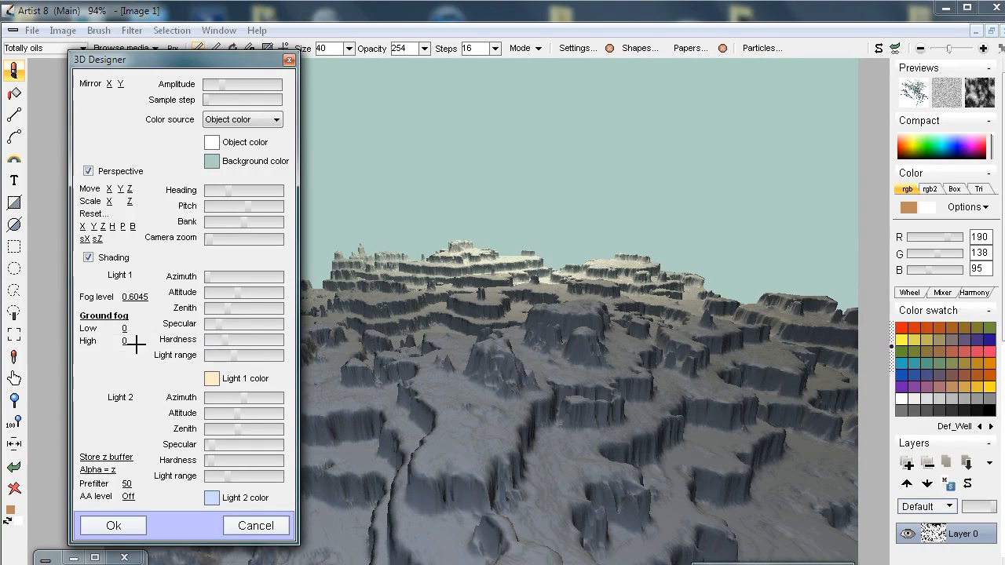
left_click_drag(125, 346, 308, 360)
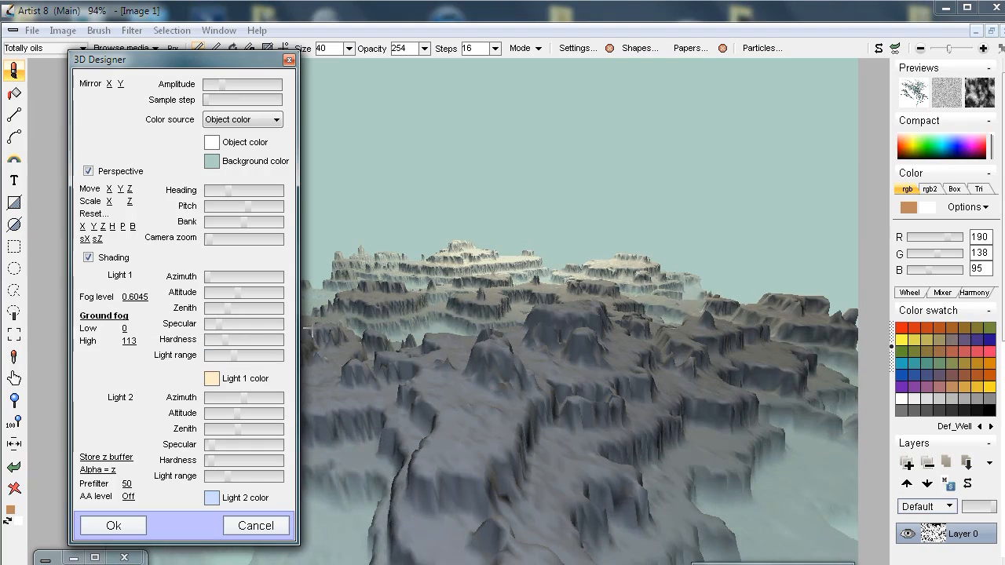
Increase the Azimuth of Light 2 and Light 1 slightly and set the Light 1 color to an orange-tan
mouse_move(248, 398)
left_mouse_down()
mouse_move(275, 395)
mouse_move(217, 398)
mouse_move(261, 400)
mouse_move(249, 402)
left_mouse_up()
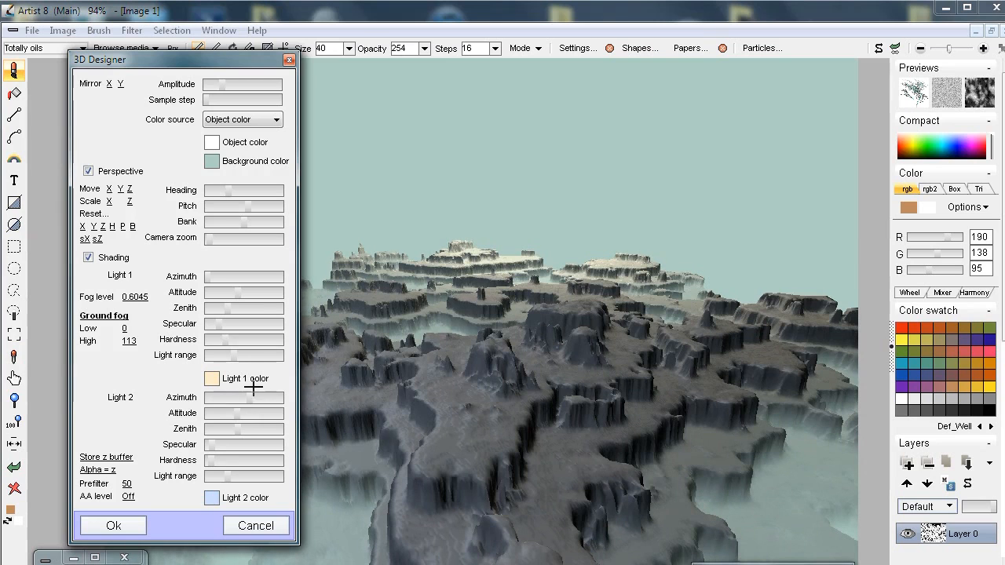
mouse_move(210, 275)
left_mouse_down()
mouse_move(249, 275)
mouse_move(229, 277)
left_mouse_up()
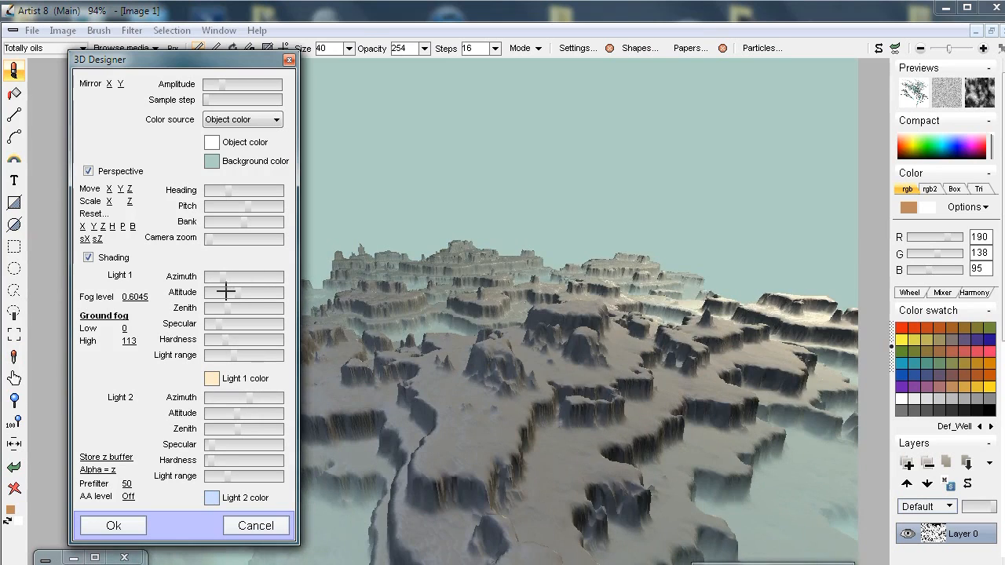
left_click(212, 379)
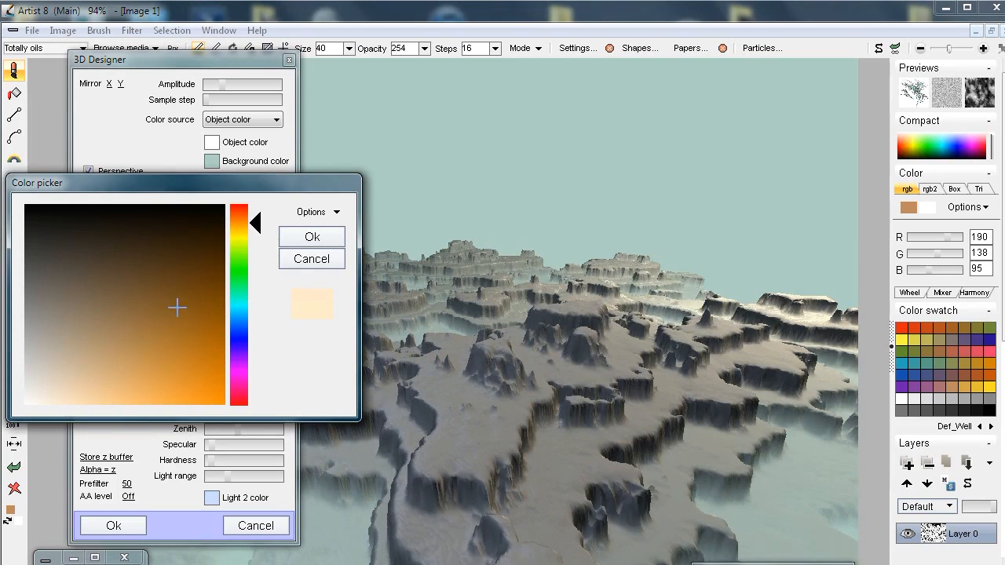
left_click(133, 360)
left_click(302, 235)
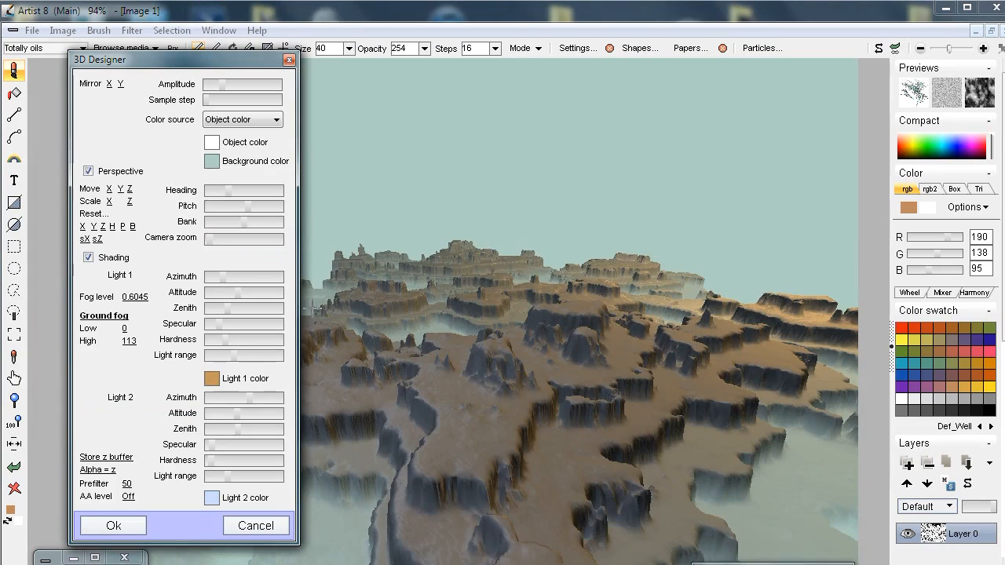
Try Prefilter values of 100 and 76 on the terrain and set it to 25
left_click(127, 484)
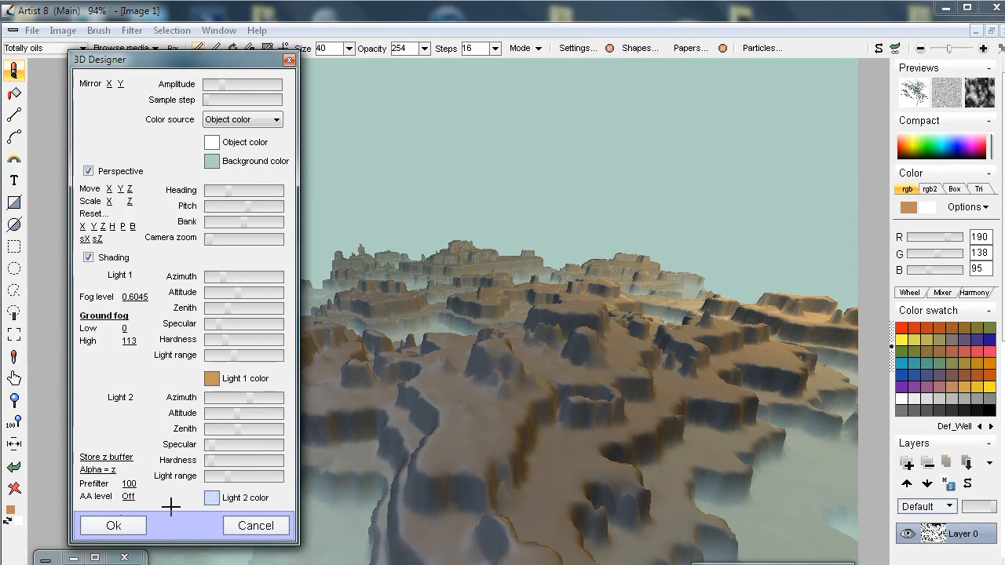
left_click_drag(128, 483, 44, 491)
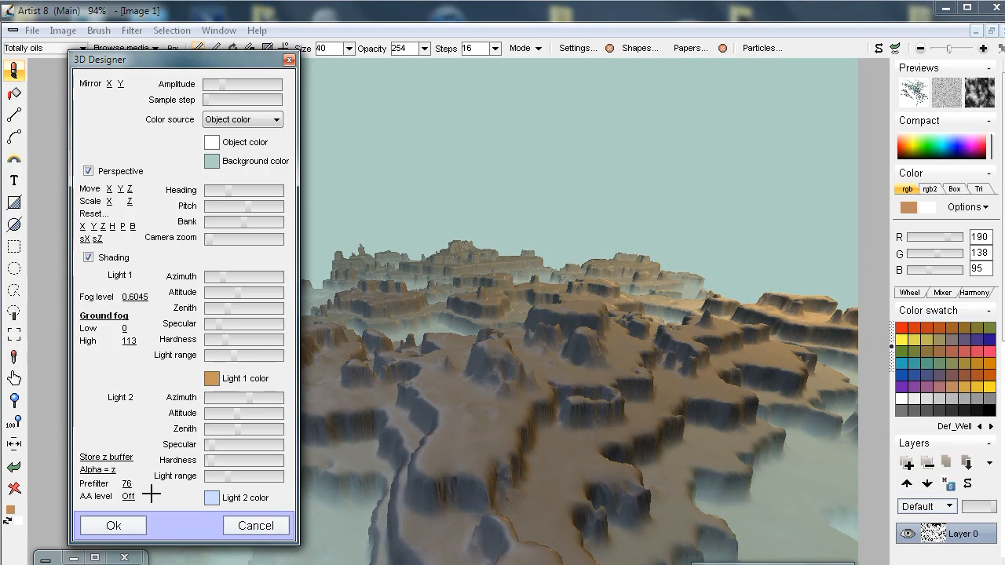
left_click_drag(127, 484, 75, 486)
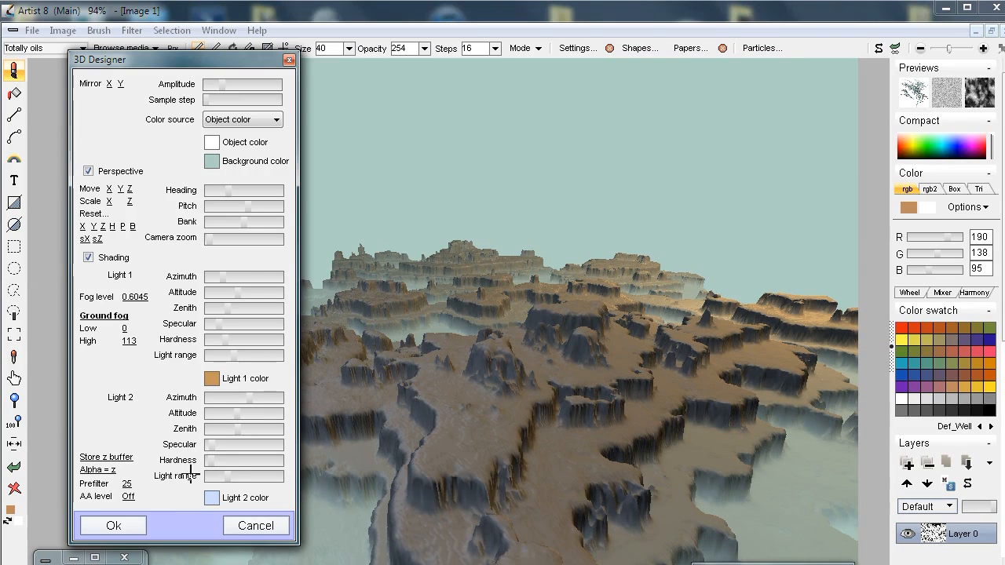
Lower the terrain's Pitch slightly for a flatter view and apply the 3D Designer result to the image
left_click(246, 206)
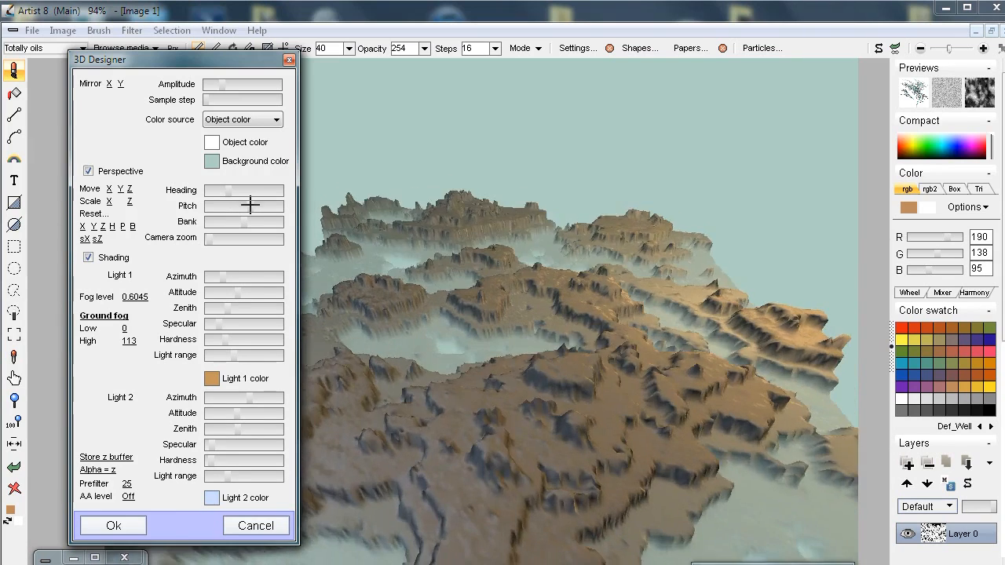
left_click(246, 206)
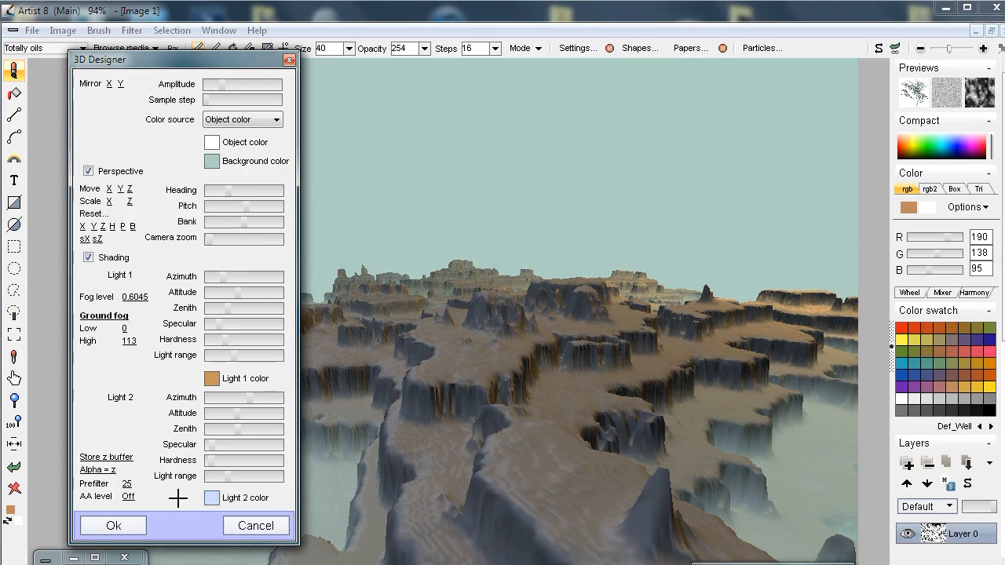
left_click(124, 524)
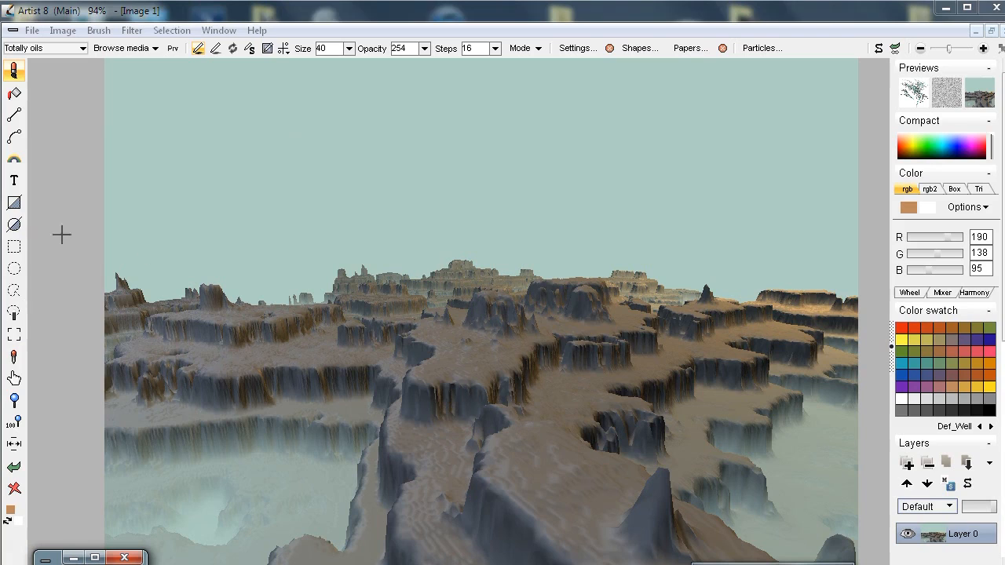
left_click(15, 70)
mouse_move(96, 96)
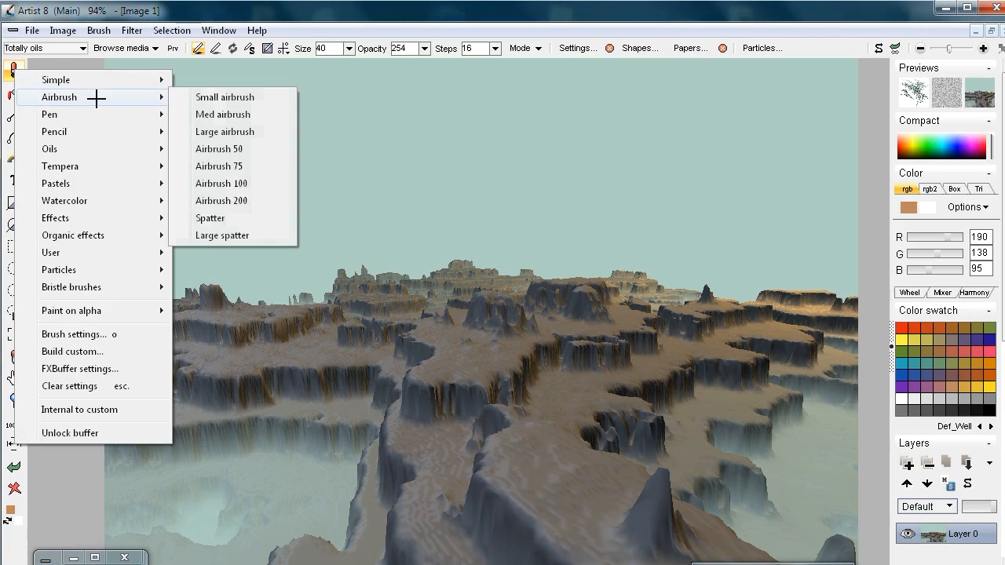
mouse_move(81, 184)
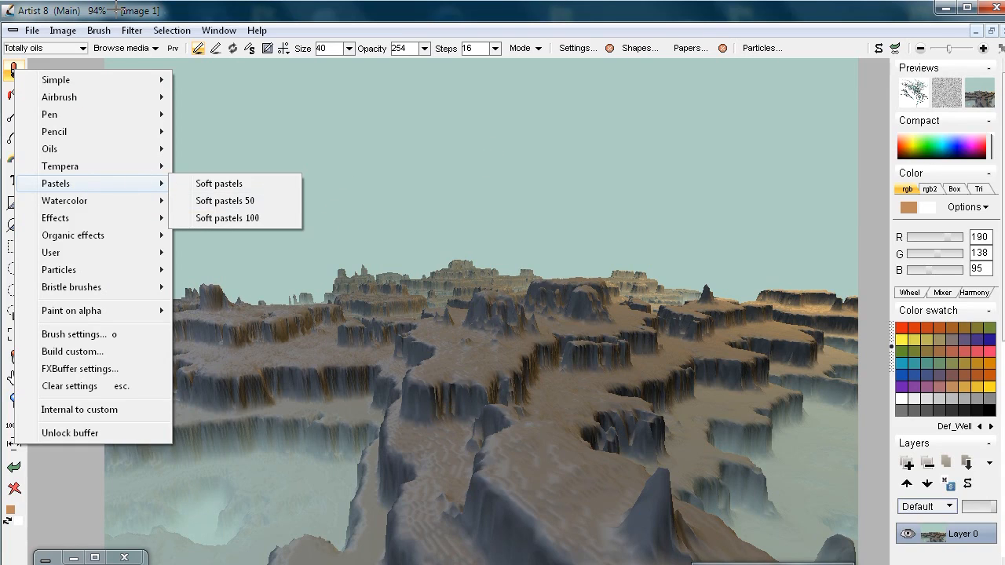
left_click(172, 9)
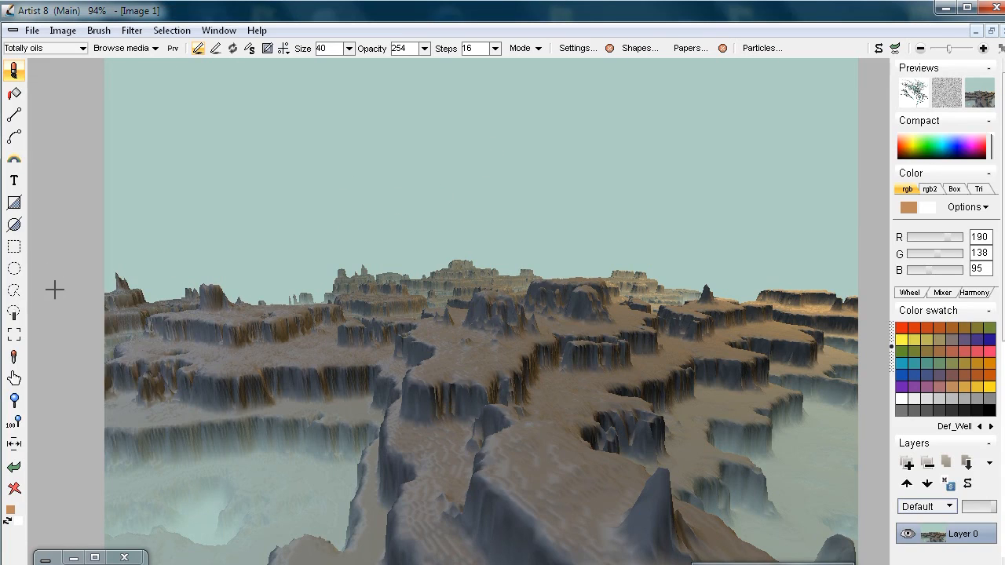
Select the flat blue-green sky area above the terrain with the magic wand
left_click(13, 312)
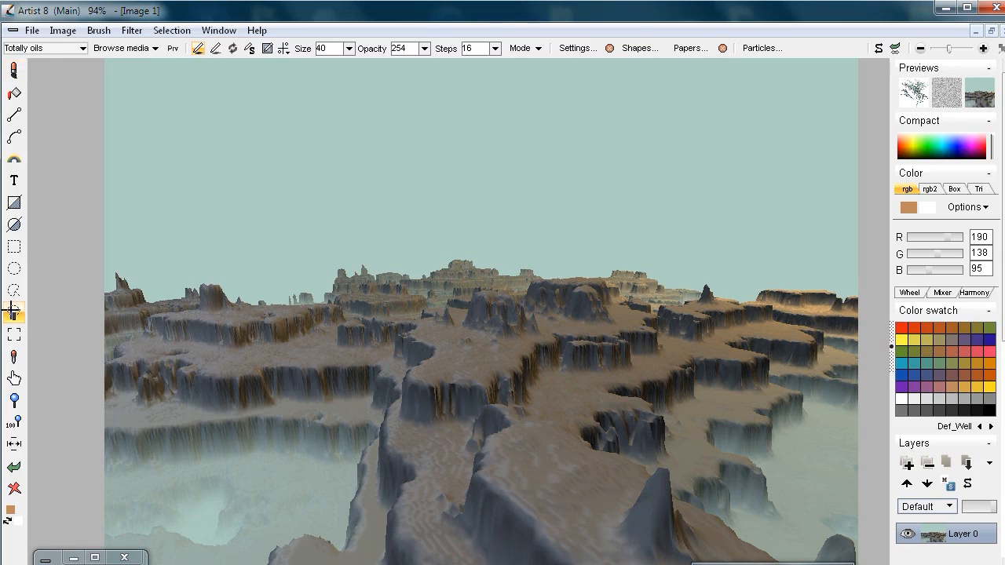
left_click(444, 171)
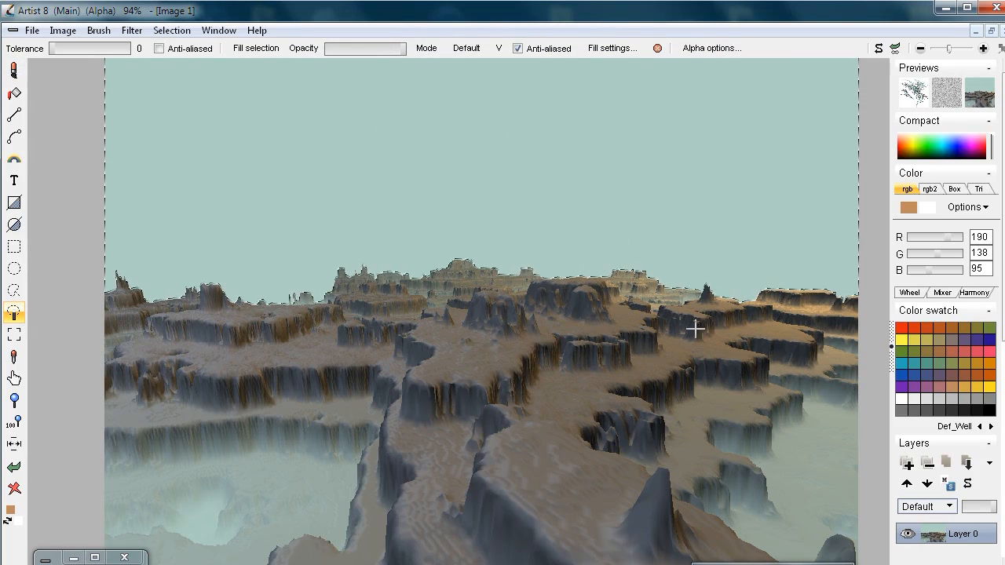
left_click_drag(705, 295, 671, 294)
left_click_drag(520, 160, 505, 175)
Open the Sky render filter for the selected sky area and move its dialog clear of the clouds
left_click(131, 29)
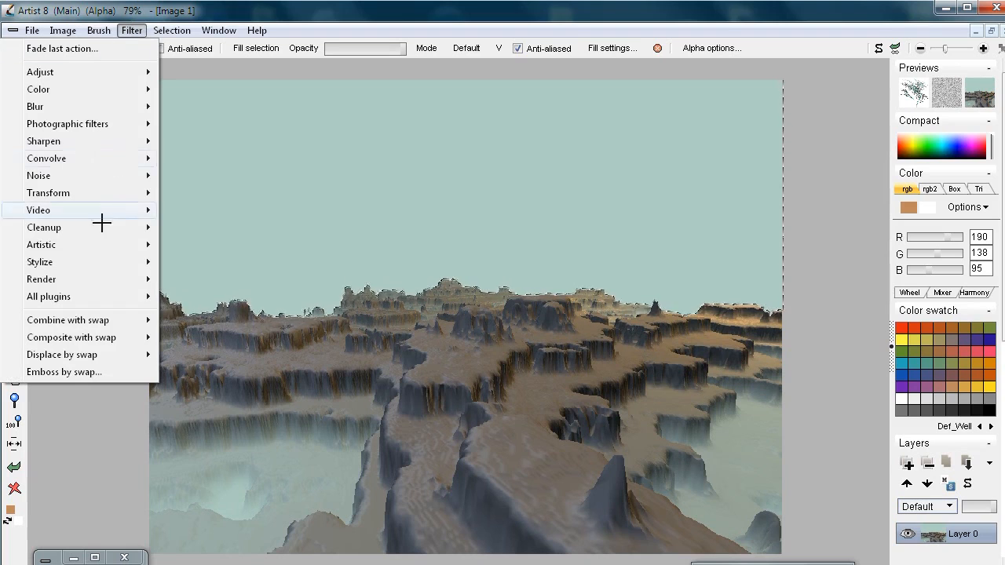
mouse_move(65, 196)
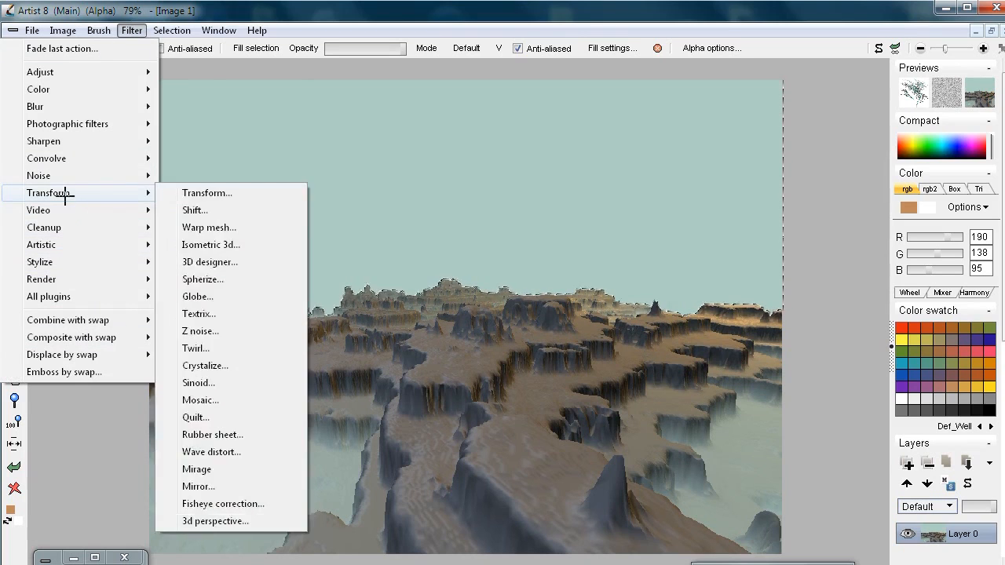
mouse_move(72, 278)
left_click(222, 348)
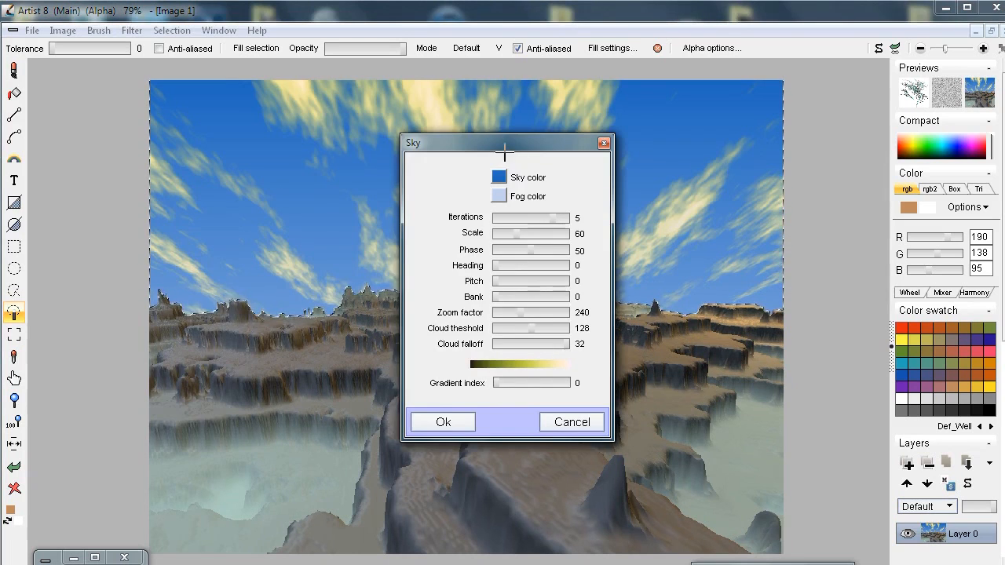
left_click_drag(505, 149, 148, 156)
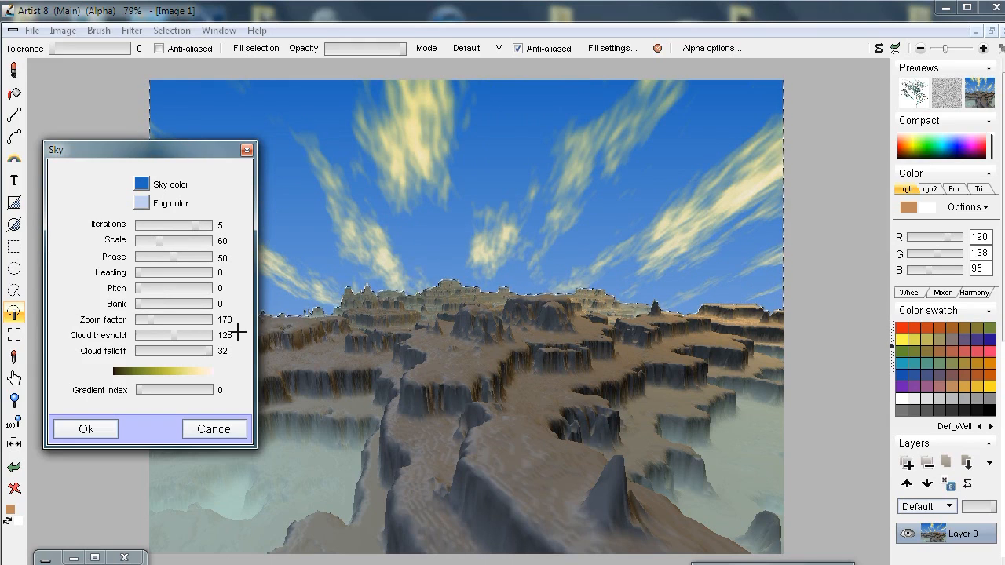
Apply the Sky render with 5 iterations to the hard-edged sky selection and undo it
left_click(101, 425)
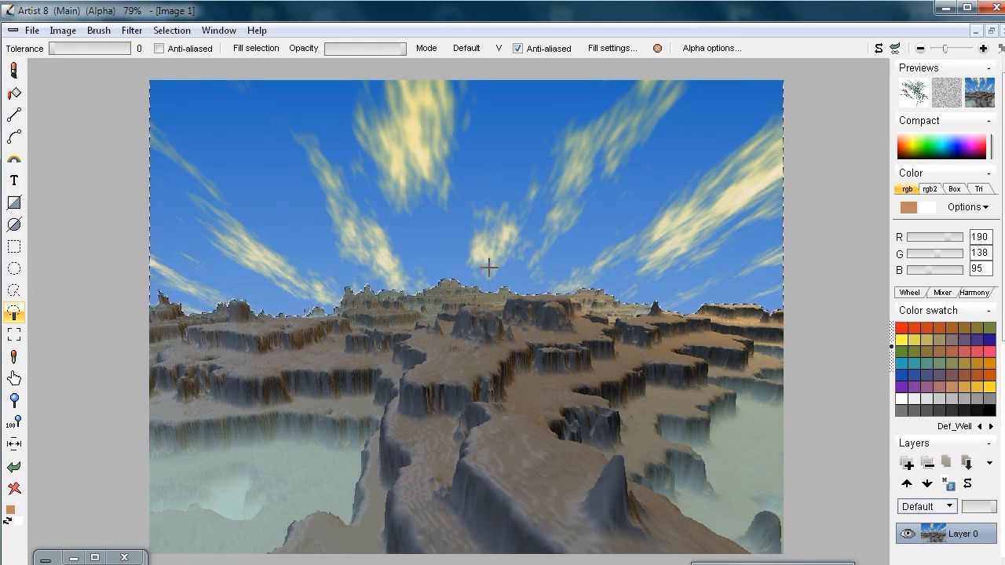
key("ctrl+z")
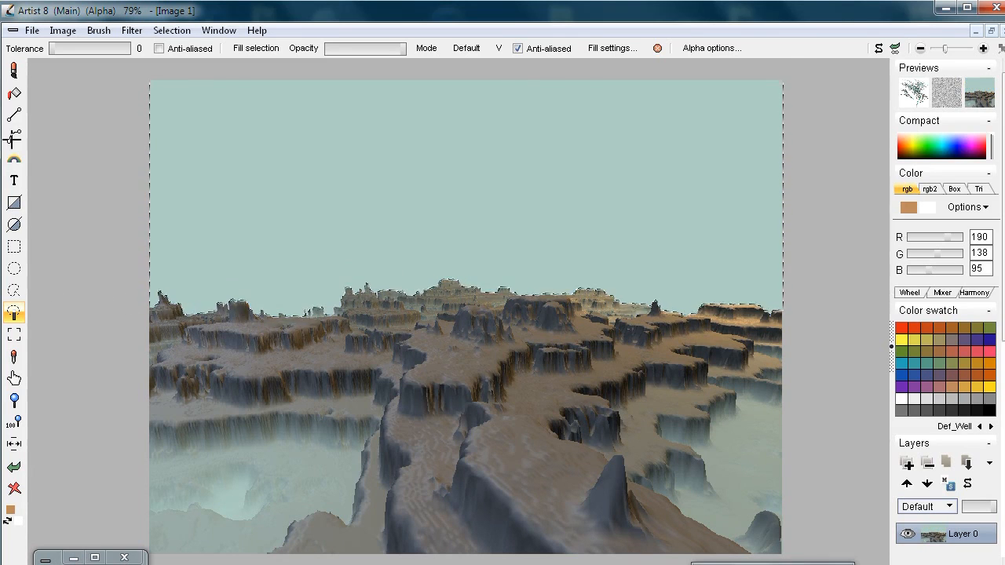
Fade the sky selection vertically from mid-sky down to the horizon with the Selection fader tool
right_click(12, 158)
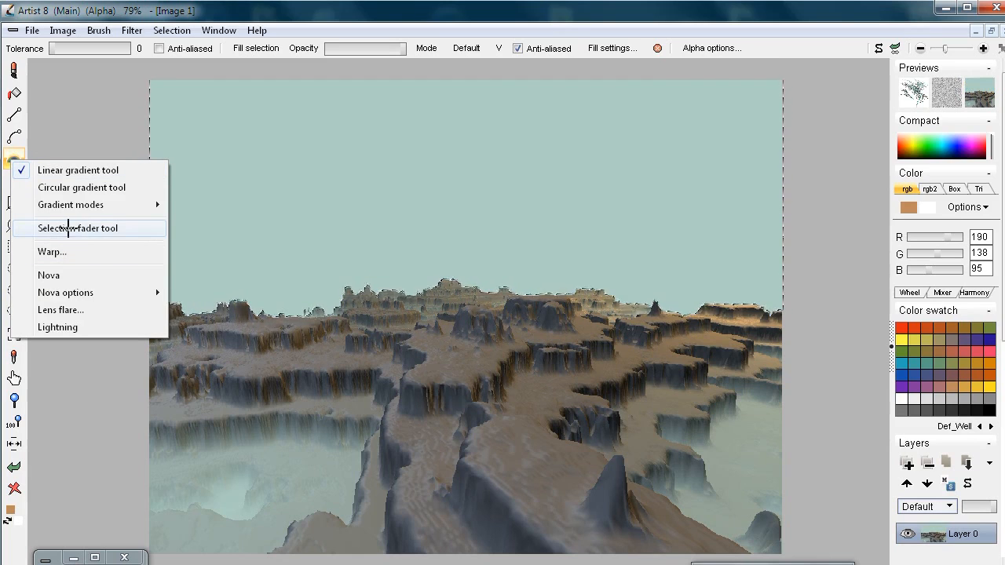
left_click(71, 227)
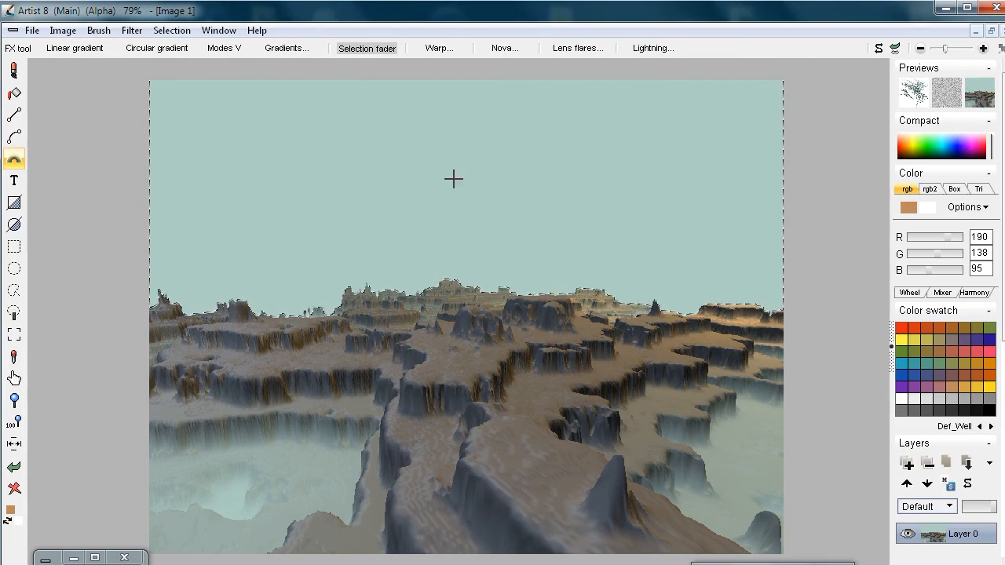
left_click_drag(454, 179, 444, 317)
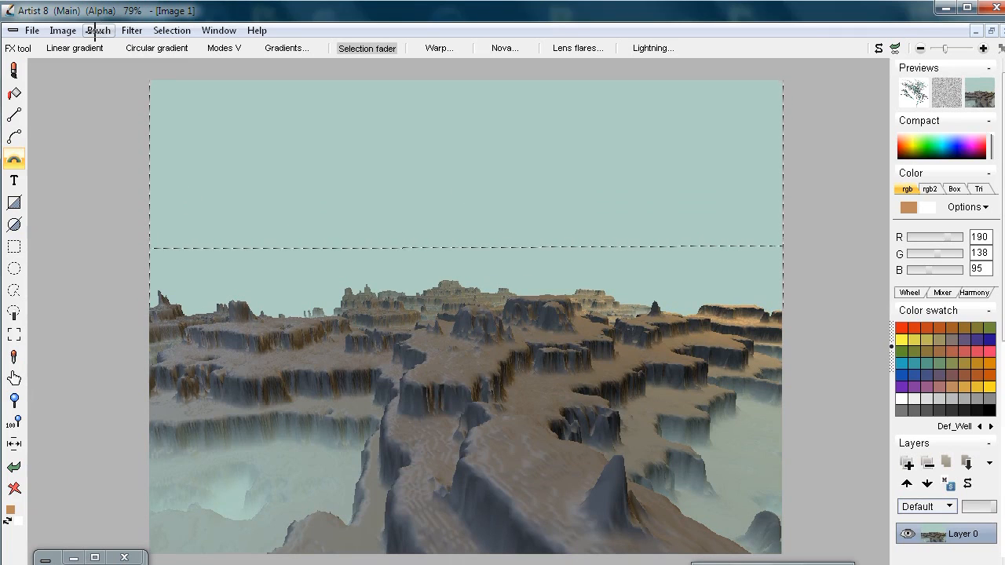
Render a Sky with Iterations set to 5 into the faded selection, and clear the selection
left_click(129, 29)
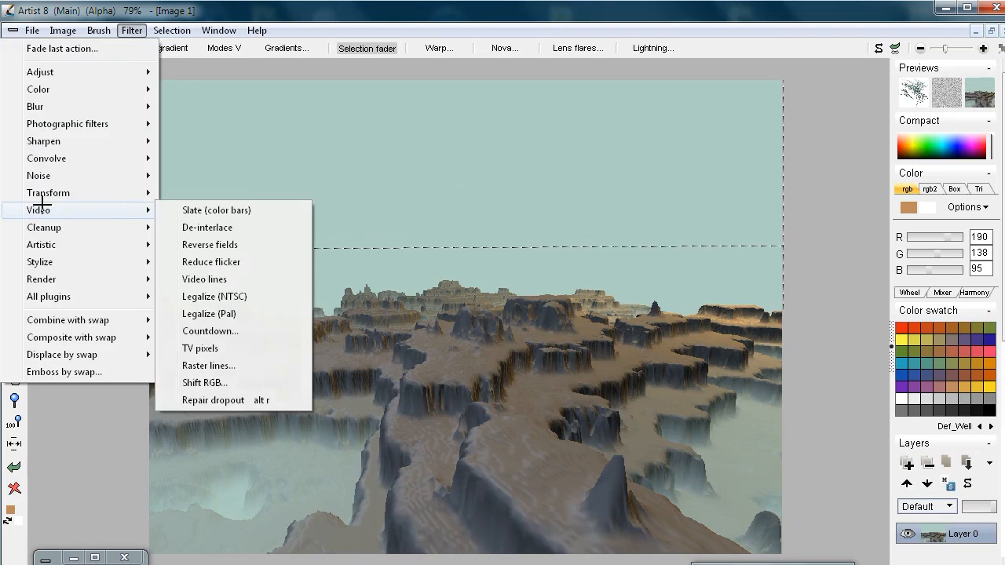
mouse_move(55, 269)
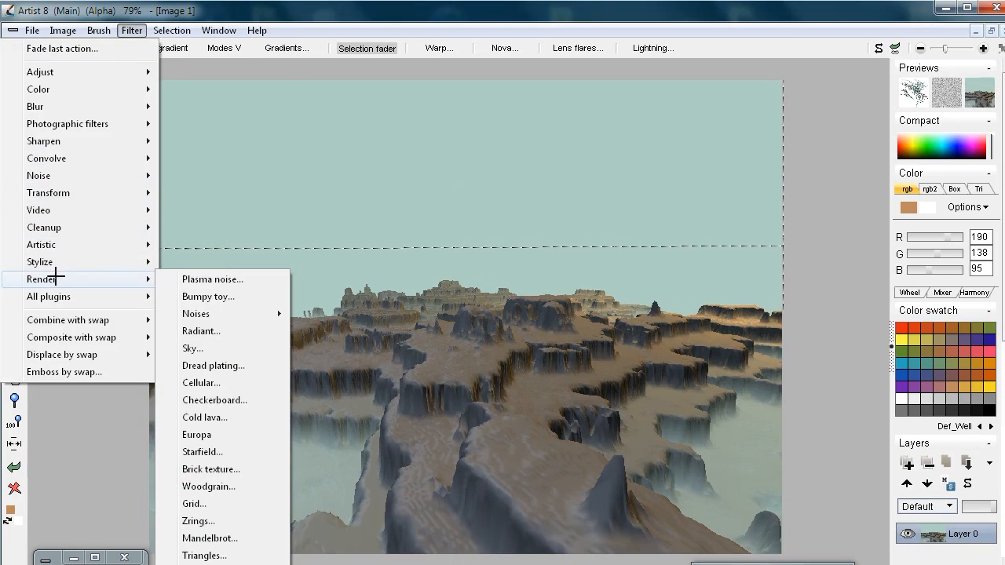
mouse_move(206, 313)
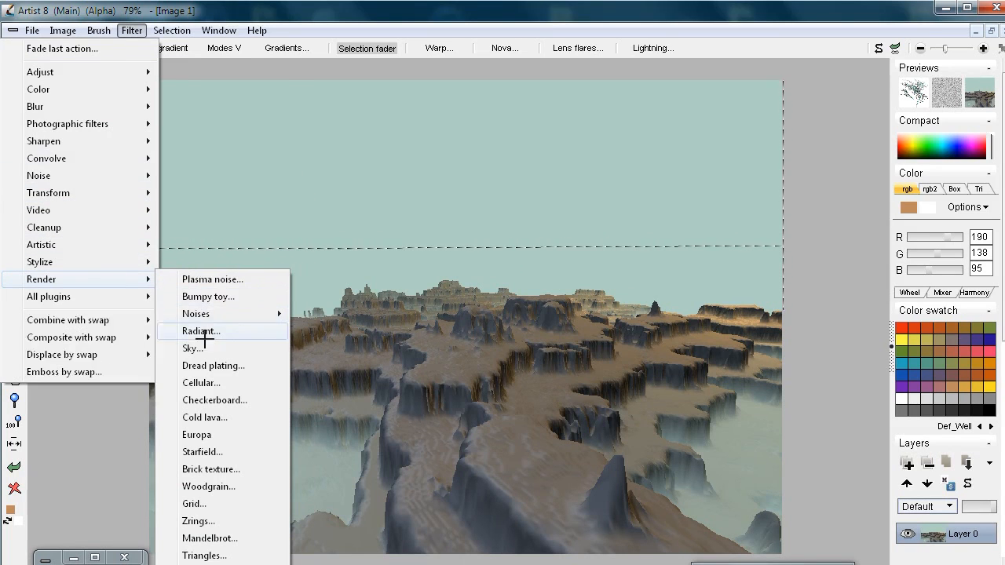
left_click(193, 348)
left_click_drag(510, 142, 861, 139)
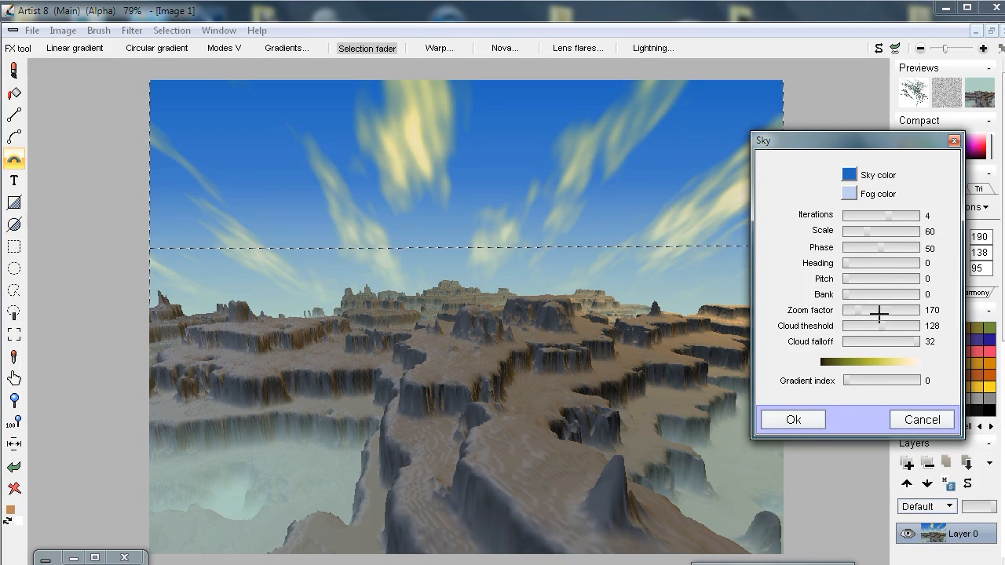
left_click(904, 216)
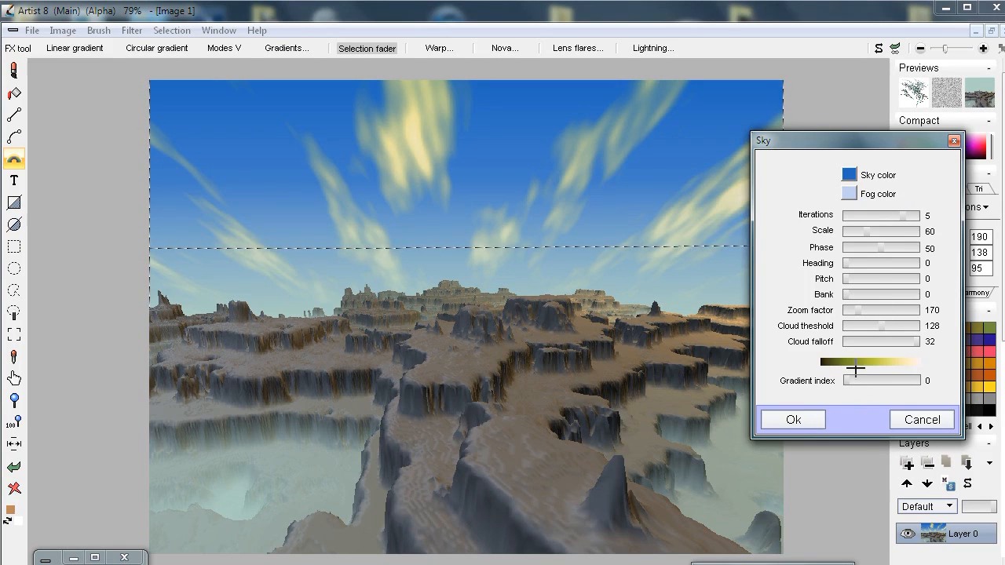
left_click(802, 420)
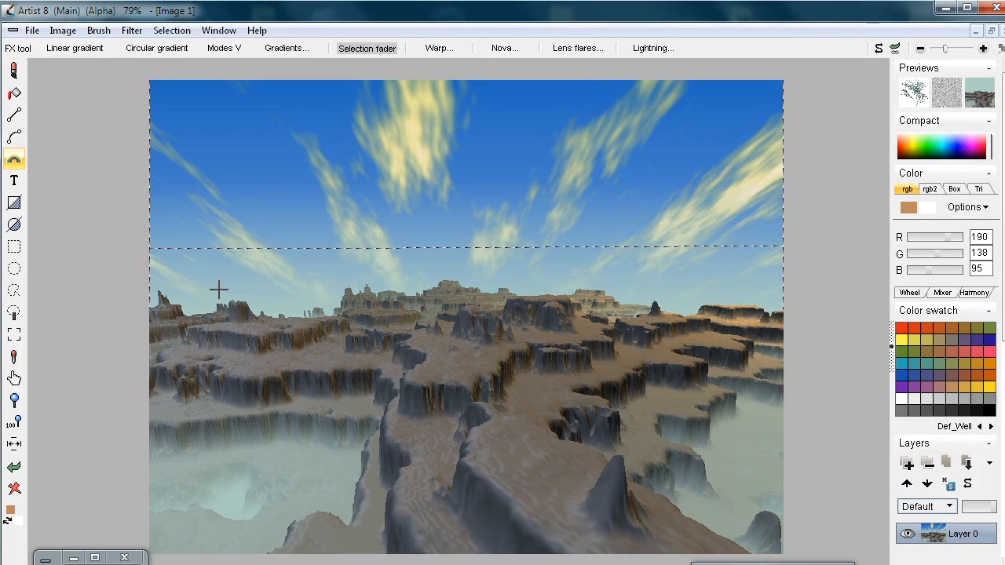
key("ctrl+d")
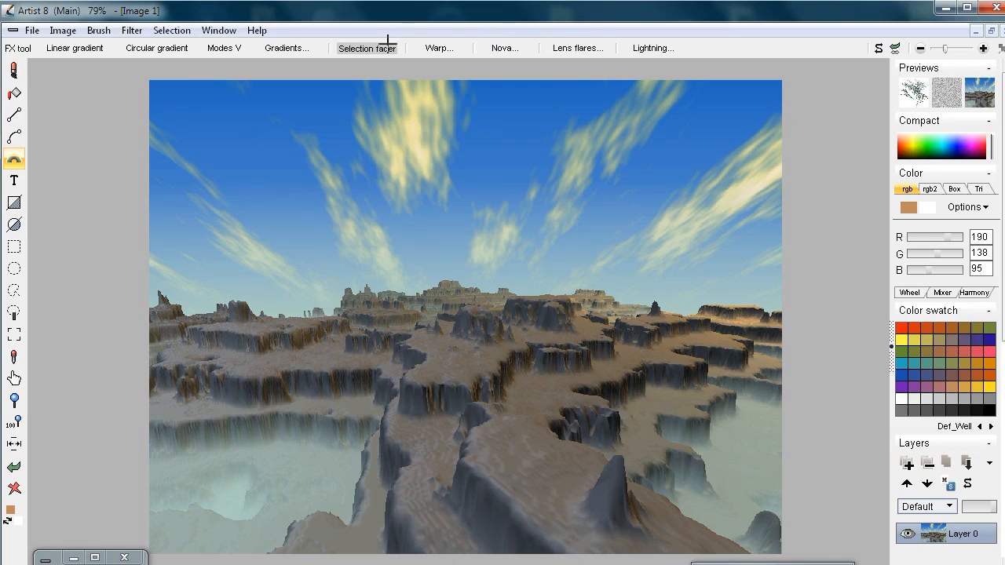
Draw a nine-point curve looping from the upper sky down across the terrain and back up to the sky's centre
left_click(15, 71)
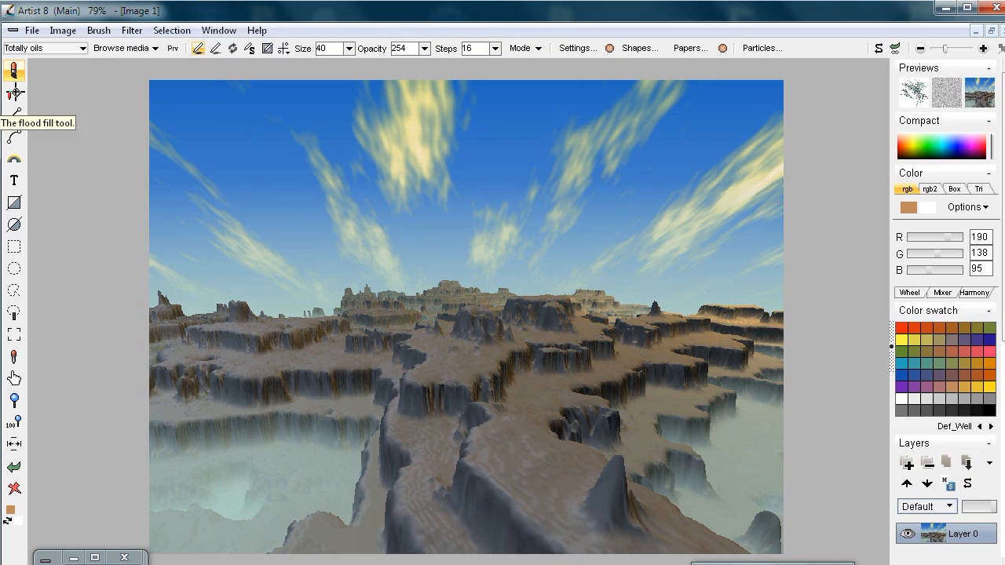
left_click(14, 136)
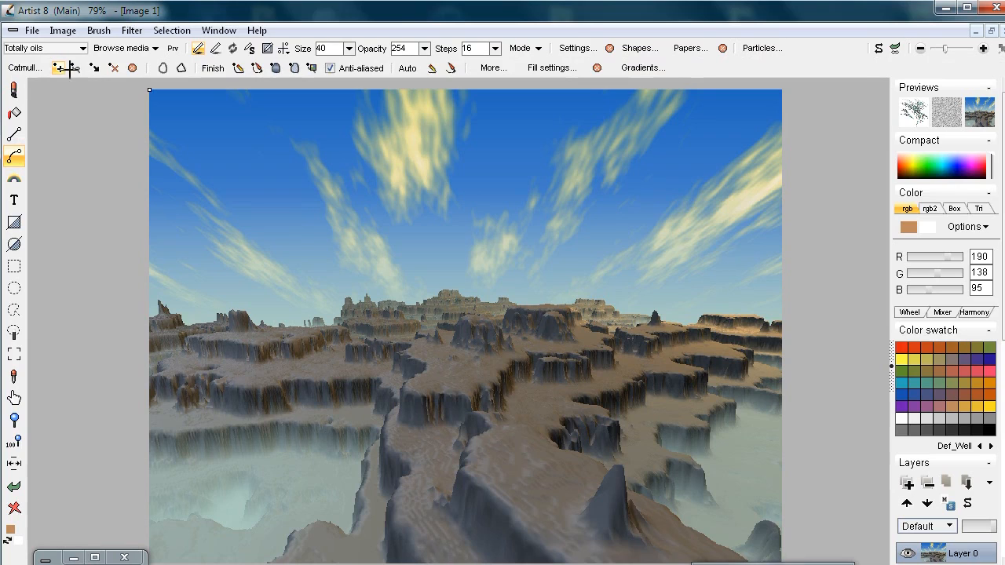
left_click(467, 183)
left_click(251, 179)
left_click(212, 290)
left_click(294, 426)
left_click(614, 498)
left_click(688, 335)
left_click(681, 201)
left_click(567, 200)
left_click(485, 261)
Move the curve's first and last points close together just above the central horizon and make the curve closed
left_click_drag(468, 183, 413, 282)
left_click_drag(484, 260, 454, 278)
left_click(161, 67)
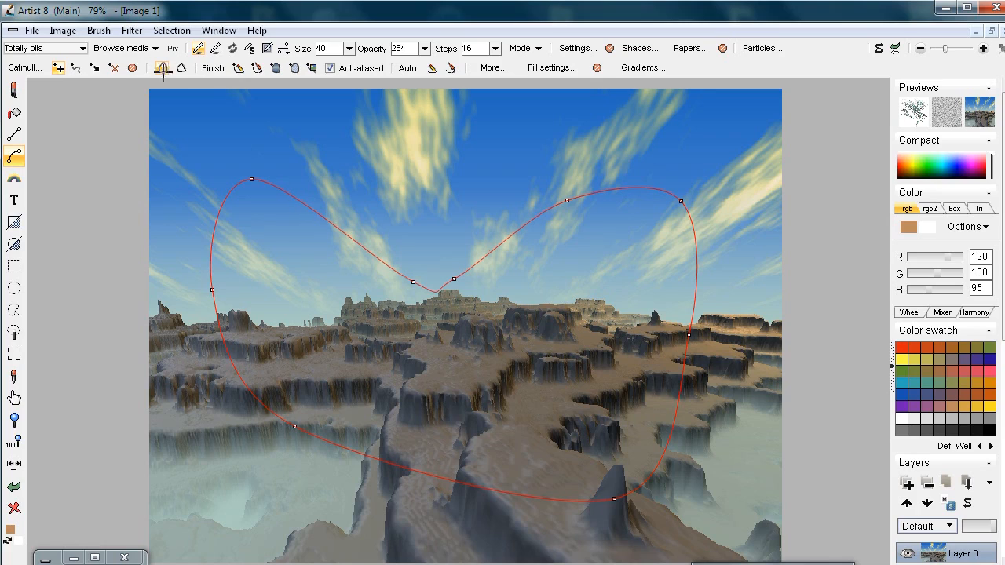
Fill the closed curve over the sky and terrain
left_click(276, 67)
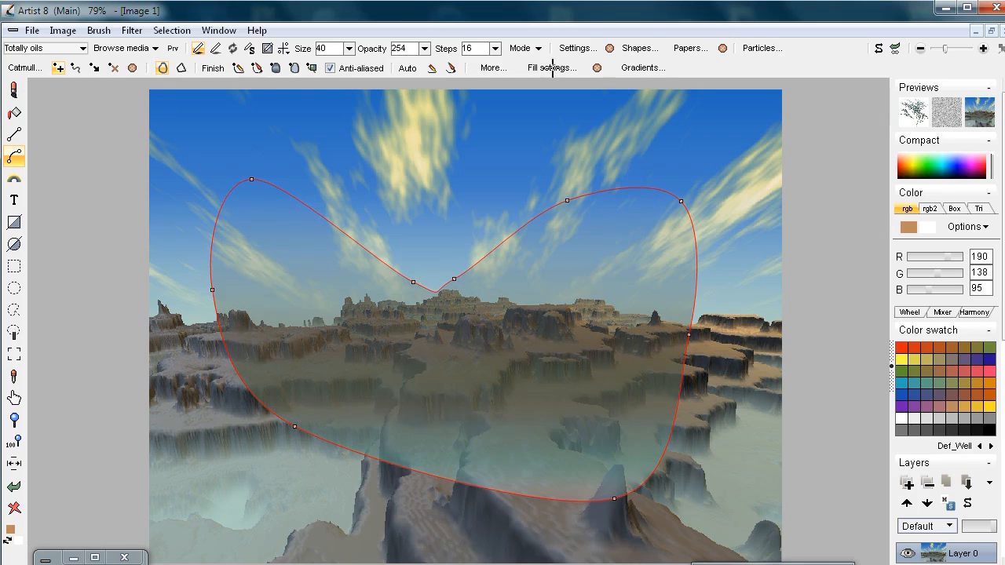
left_click(492, 68)
left_click(563, 88)
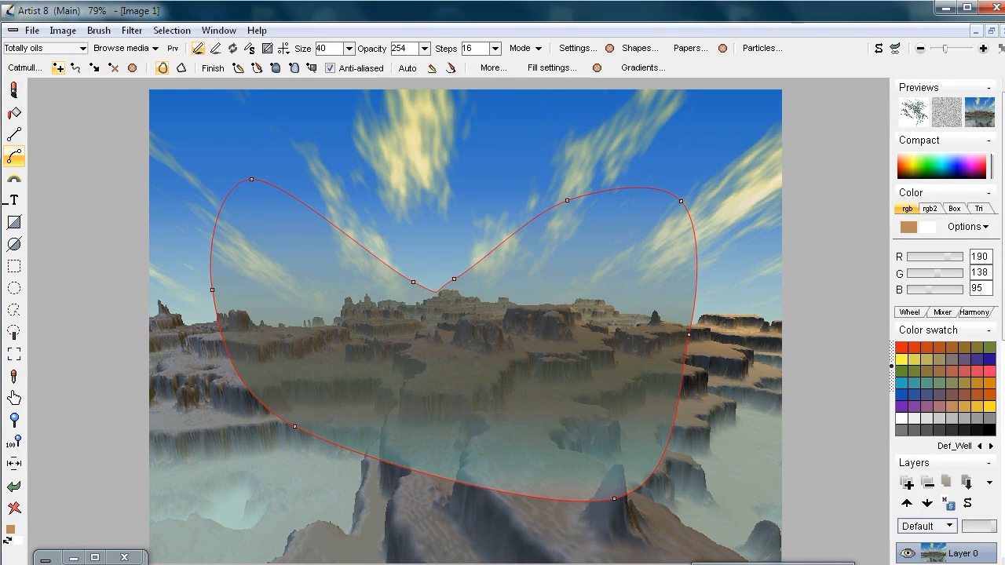